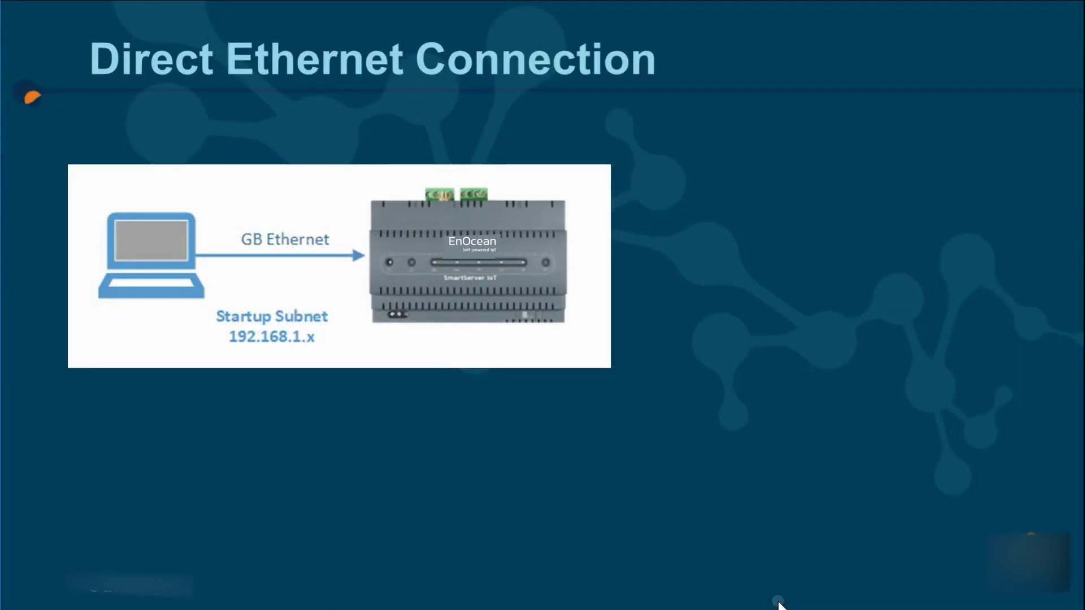
Step: Reveal the bullets on startup-mode addressing, the PC's static IP and capturing the back label, then the label photo
{"action": "key", "text": "Right"}
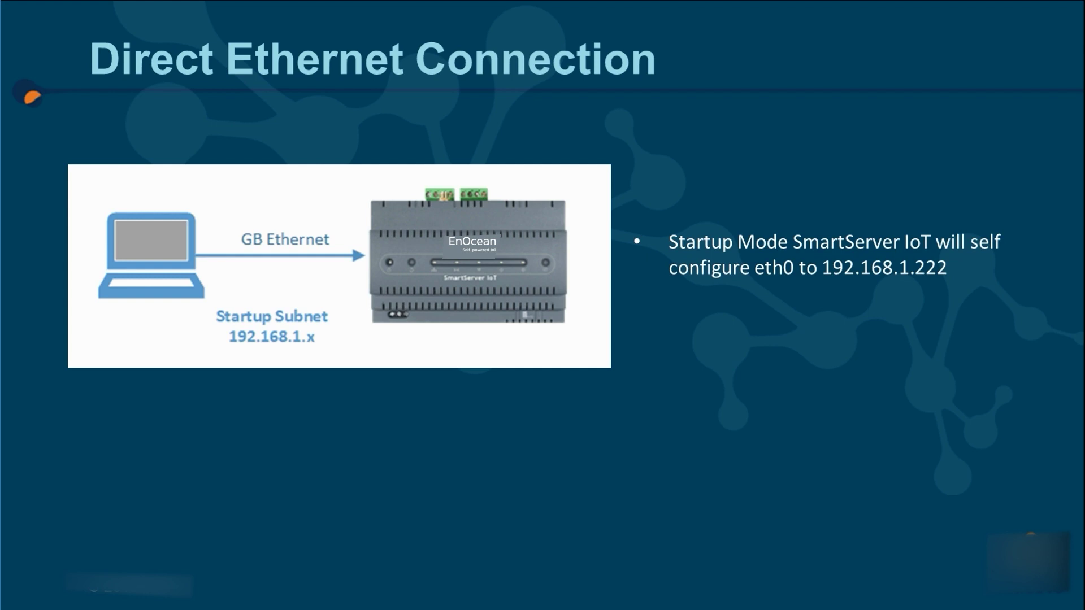
{"action": "key", "text": "Right"}
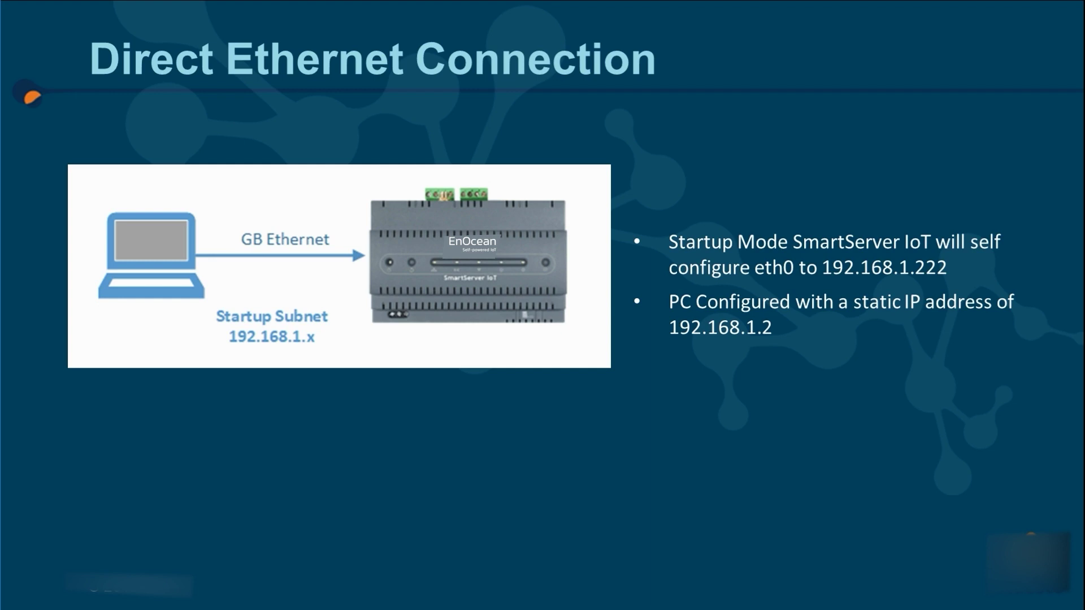
{"action": "key", "text": "Right"}
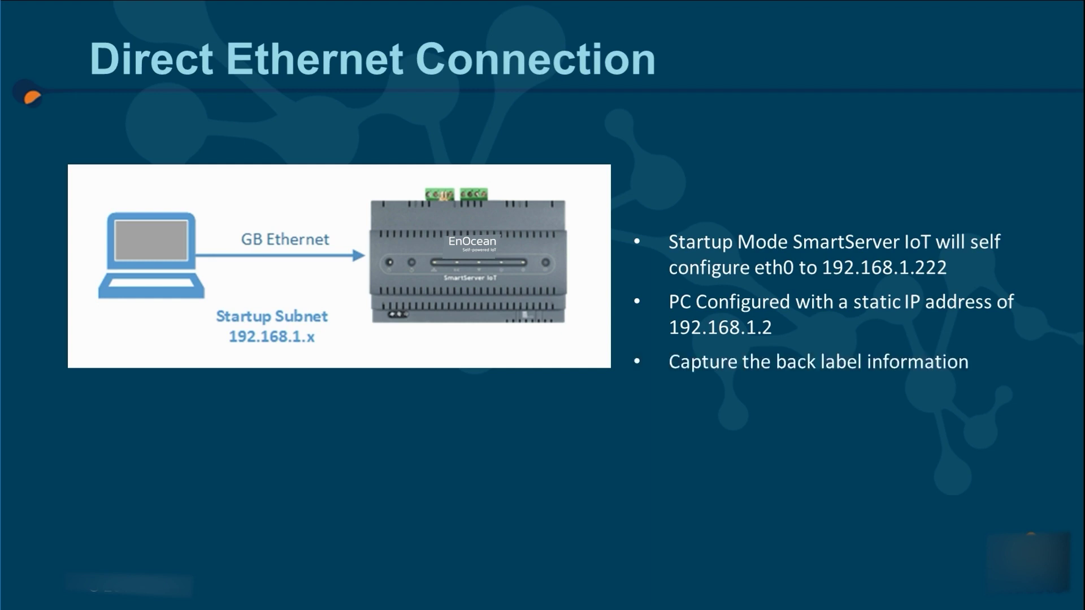
{"action": "key", "text": "Right"}
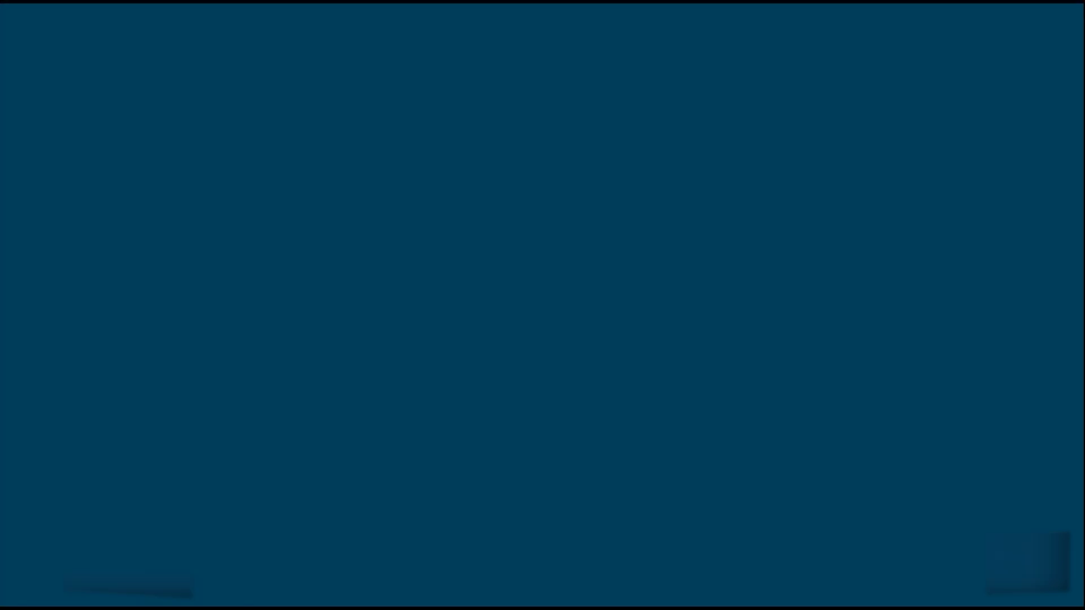
Step: Run ping -4 smartserver-17q3kd2.local in Command Prompt, getting replies from 192.168.1.222 with 0% loss
{"action": "key", "text": "super"}
{"action": "type", "text": "cmd"}
{"action": "key", "text": "Return"}
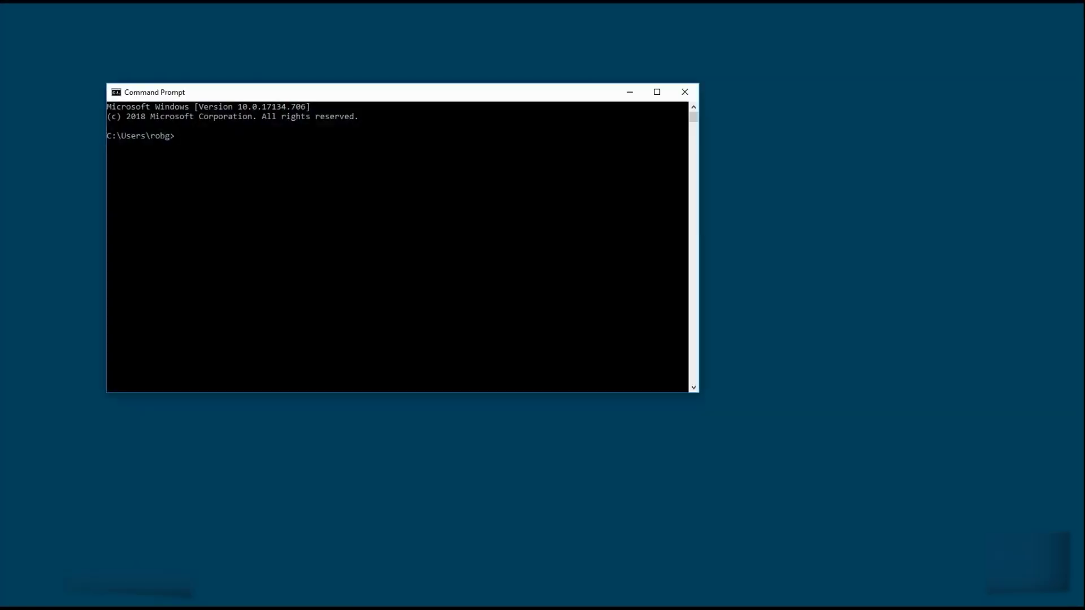
{"action": "type", "text": "ping -4 smartserver-17q3kd2.local"}
{"action": "key", "text": "Return"}
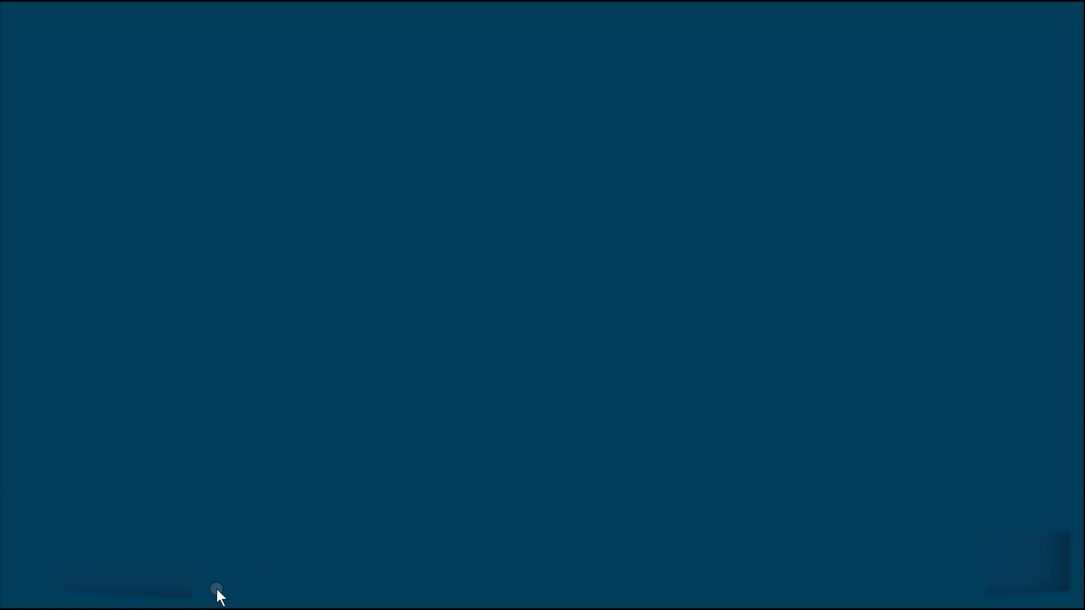
{"action": "left_click", "coordinate": [218, 596]}
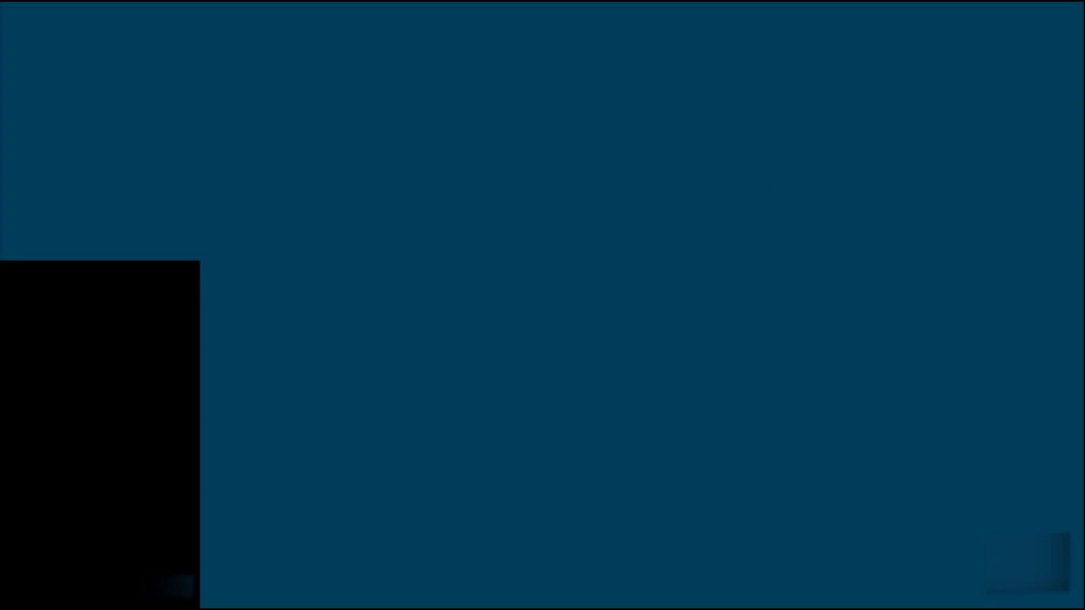
Step: Load the smartserver-17q3kd2.local web page in Chrome, proceeding past the certificate warning
{"action": "type", "text": "chr"}
{"action": "key", "text": "Return"}
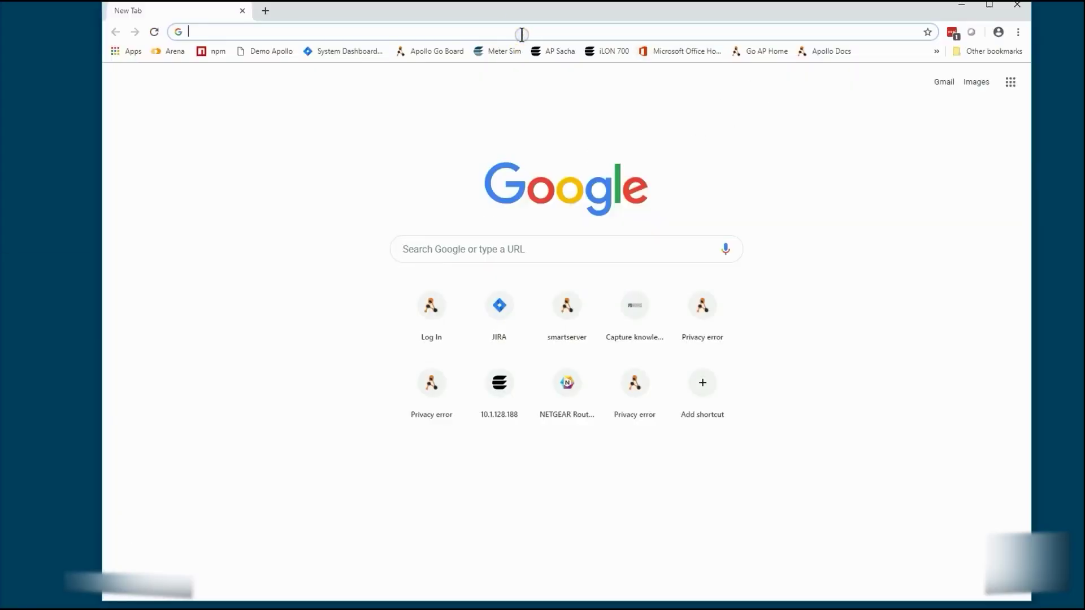
{"action": "type", "text": "smartserver-17q3kd2.local"}
{"action": "key", "text": "Return"}
{"action": "left_click", "coordinate": [406, 379]}
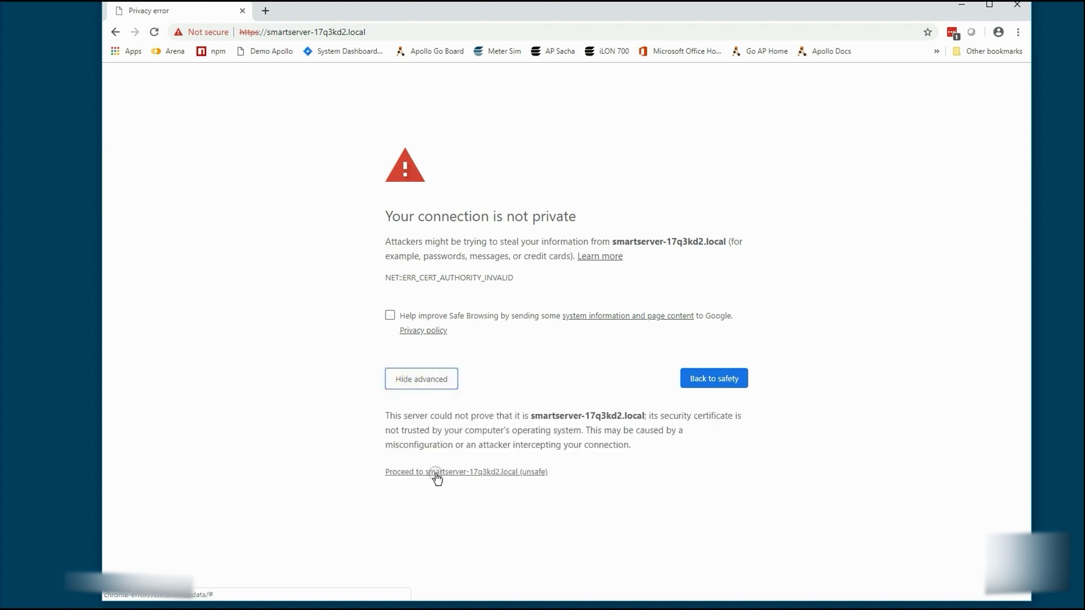
{"action": "left_click", "coordinate": [436, 473]}
Step: Log in to the SmartServer with its username and password
{"action": "left_click", "coordinate": [541, 233]}
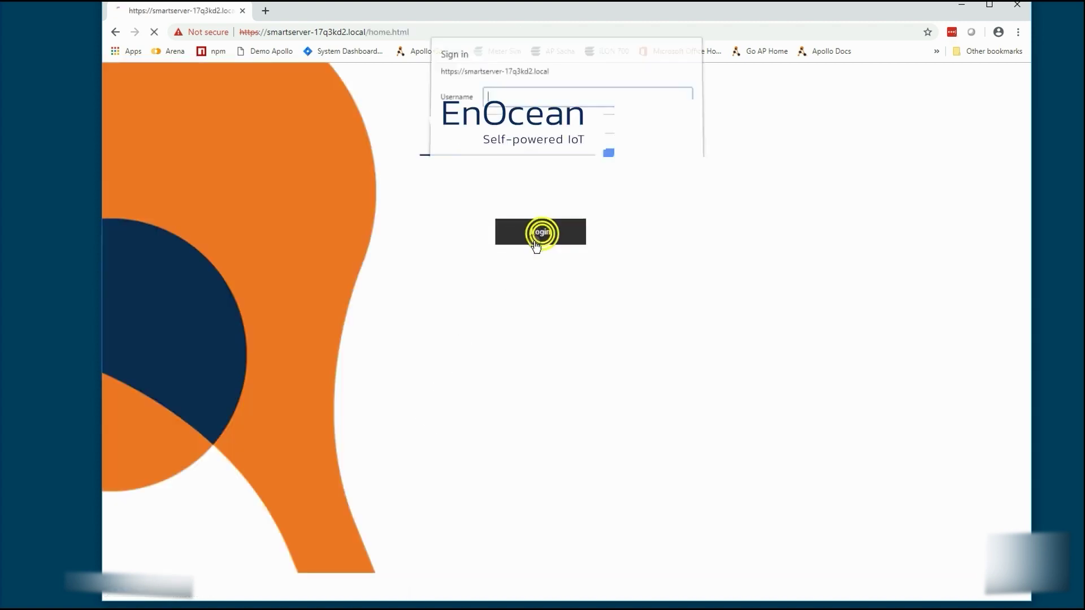
{"action": "type", "text": "apollo"}
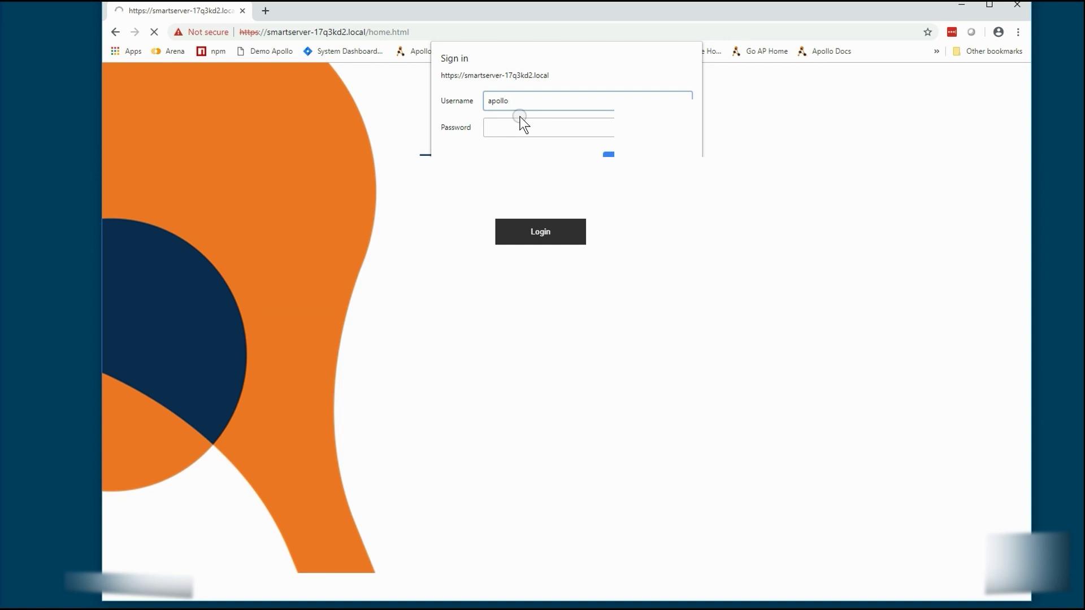
{"action": "key", "text": "Tab"}
{"action": "type", "text": "apollo"}
{"action": "key", "text": "Return"}
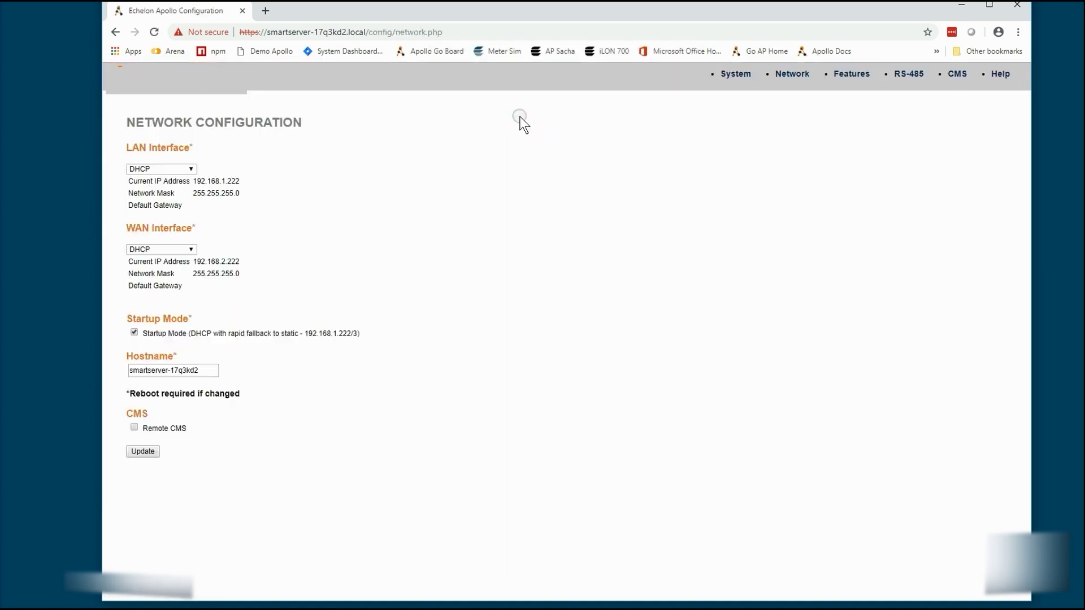
Step: Enable the lon0 RNI with protocol analyzer and apply, leaving eth0 unchecked and IP-70 Extent Internal Only
{"action": "left_click", "coordinate": [847, 74]}
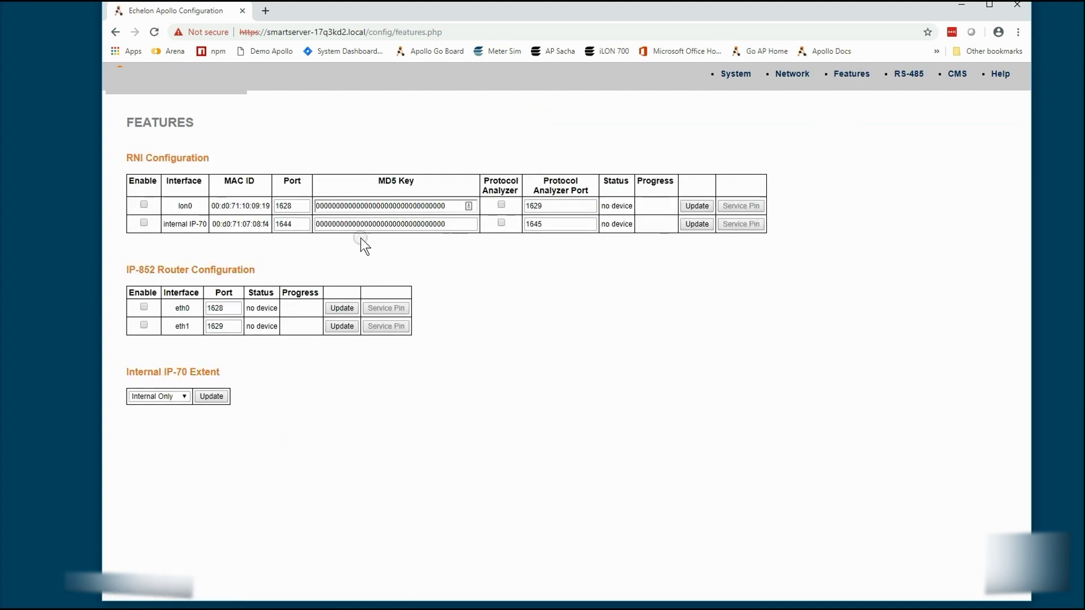
{"action": "left_click", "coordinate": [139, 206]}
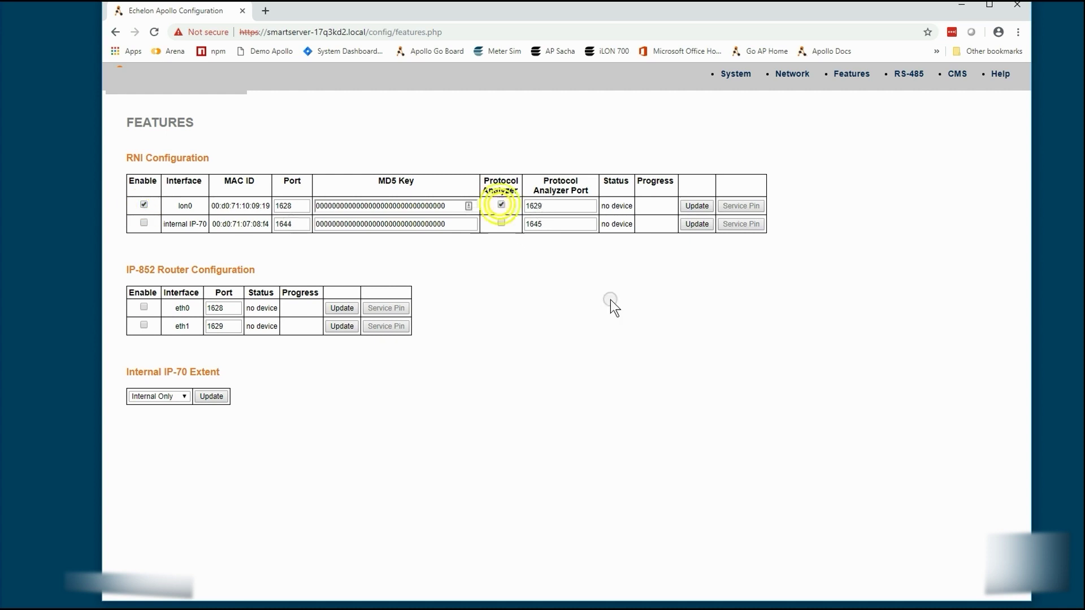
{"action": "left_click", "coordinate": [695, 207]}
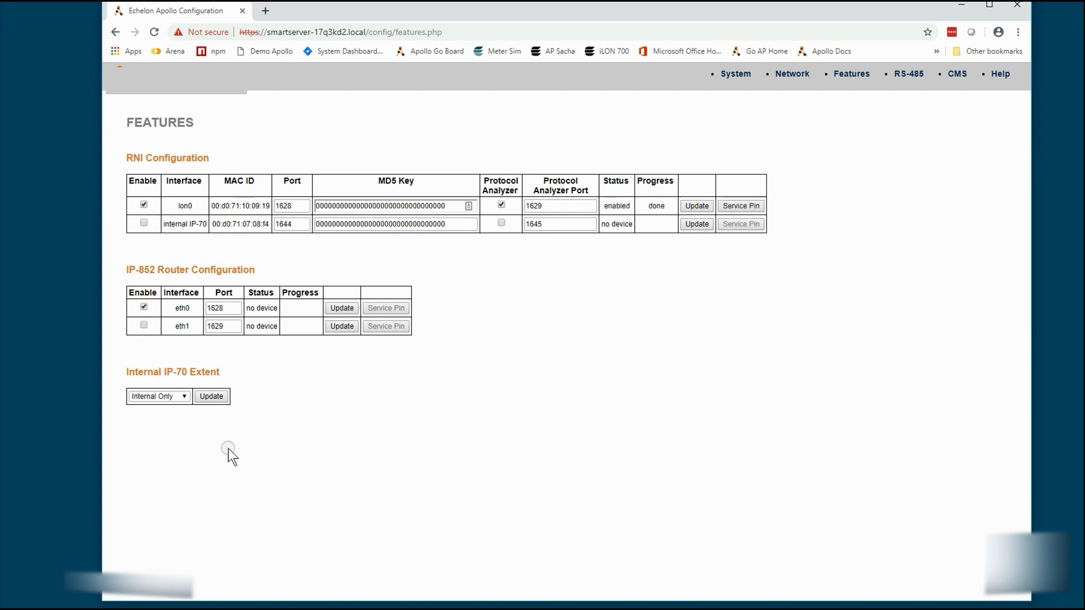
{"action": "left_click", "coordinate": [145, 307]}
{"action": "left_click", "coordinate": [181, 394]}
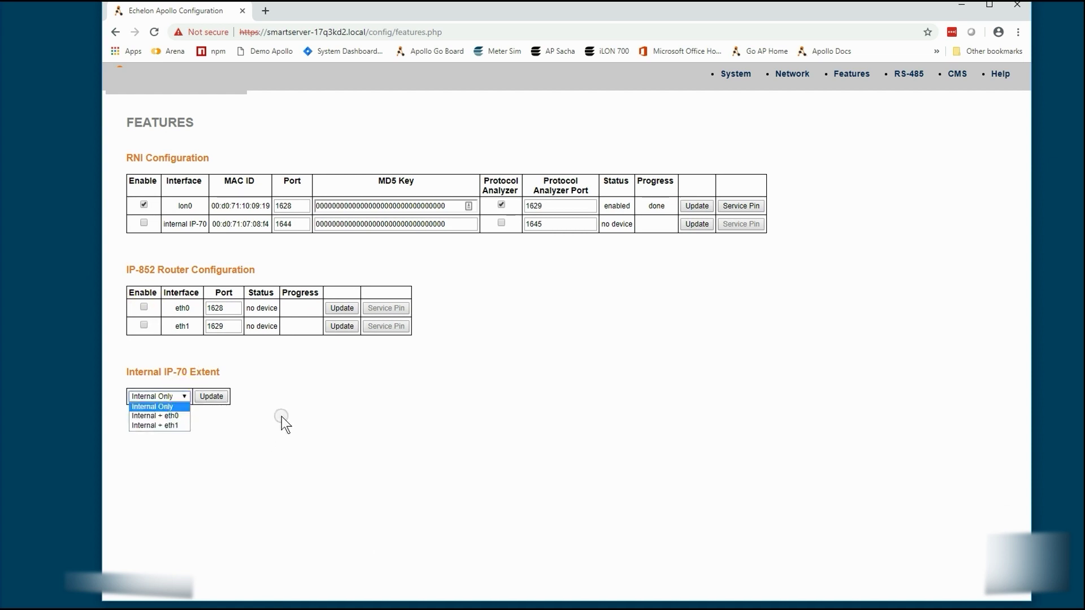
{"action": "left_click", "coordinate": [283, 383]}
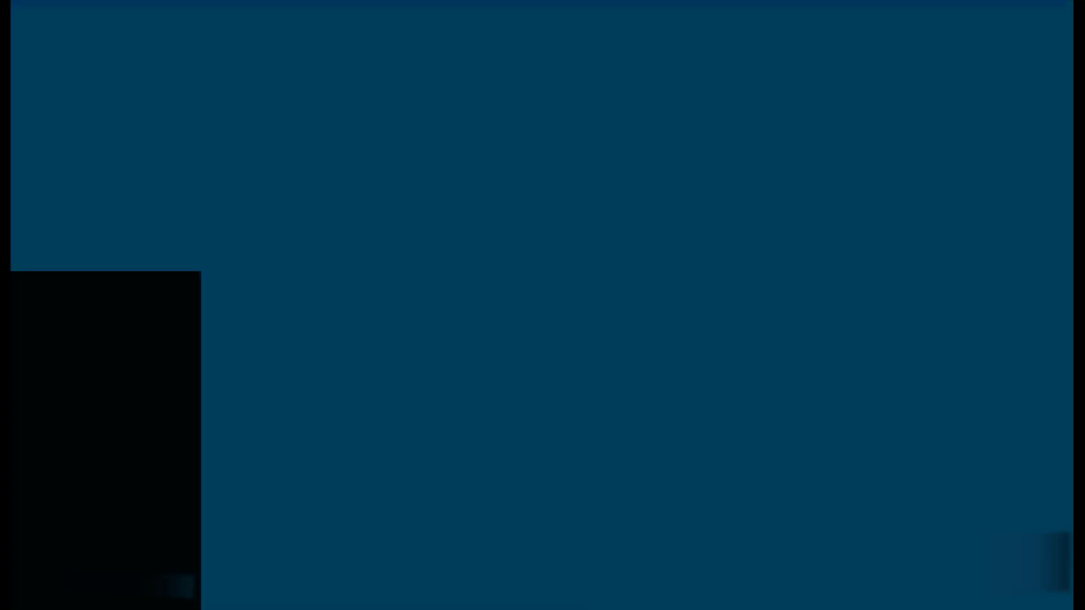
Step: Open Control Panel from the Start search
{"action": "key", "text": "super"}
{"action": "type", "text": "control panel"}
{"action": "key", "text": "Return"}
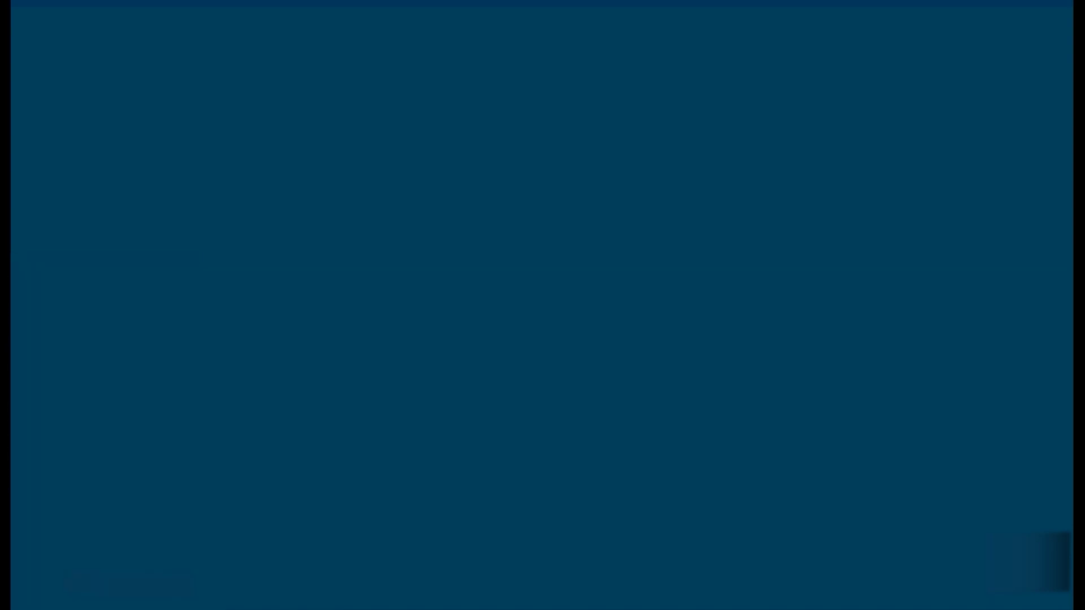
Step: Add RNI interface AP-go for host smartserver-17q3kd2.local on port 1628, then test its connection
{"action": "left_click", "coordinate": [356, 296]}
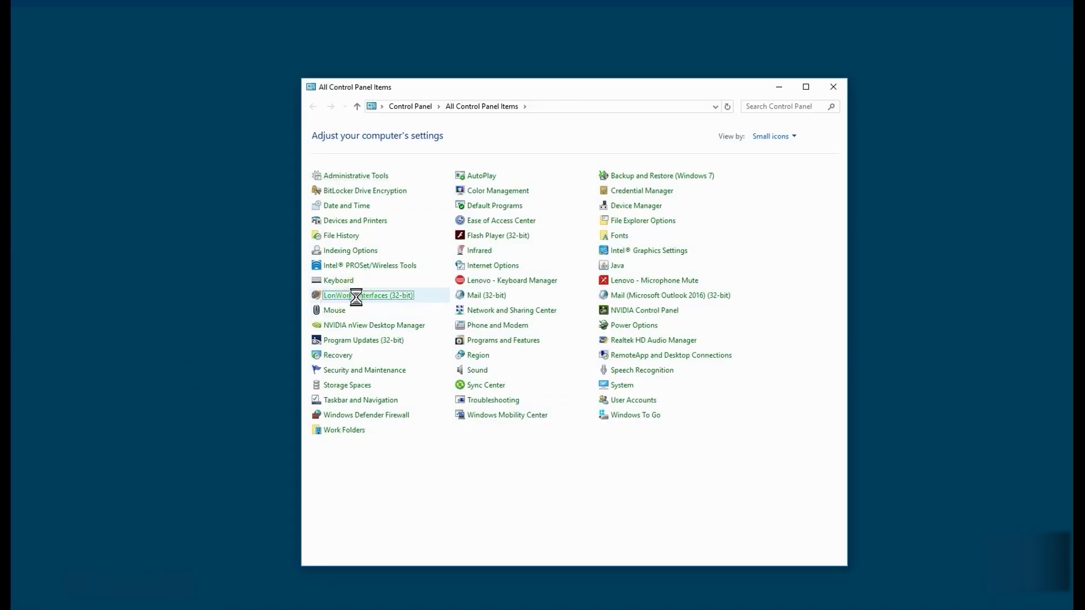
{"action": "left_click", "coordinate": [123, 121]}
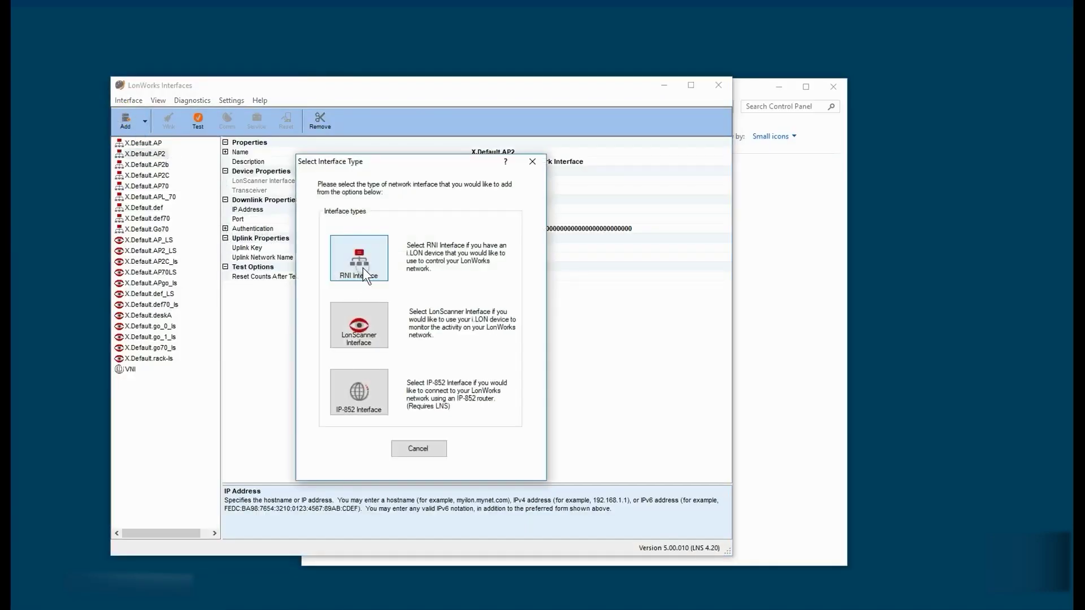
{"action": "left_click", "coordinate": [359, 266]}
{"action": "type", "text": "AP"}
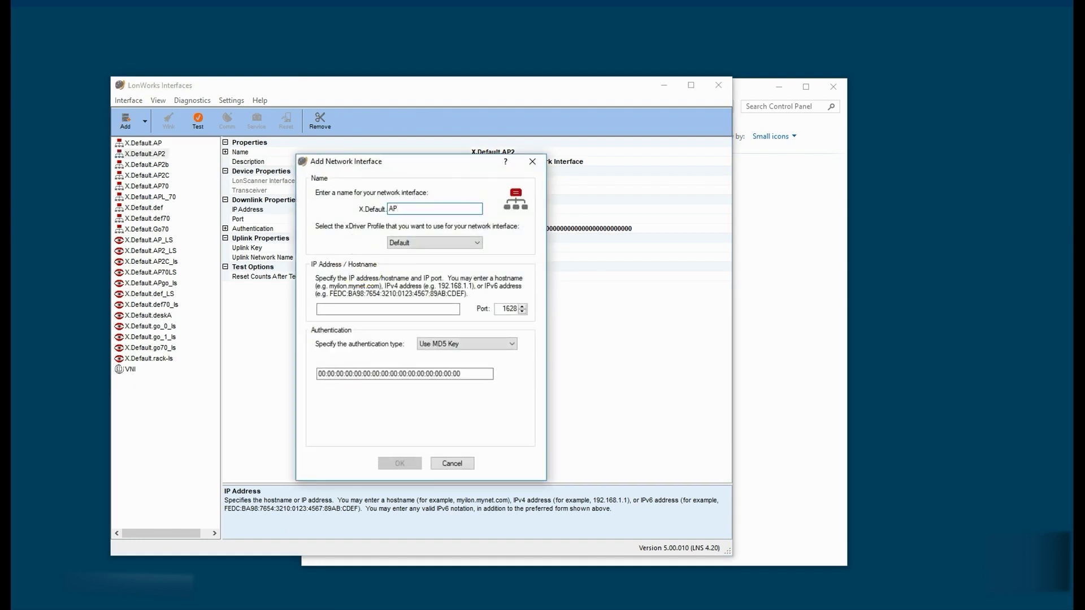
{"action": "type", "text": "-go"}
{"action": "left_click", "coordinate": [403, 310]}
{"action": "type", "text": "smartserver-17q3kd2.local"}
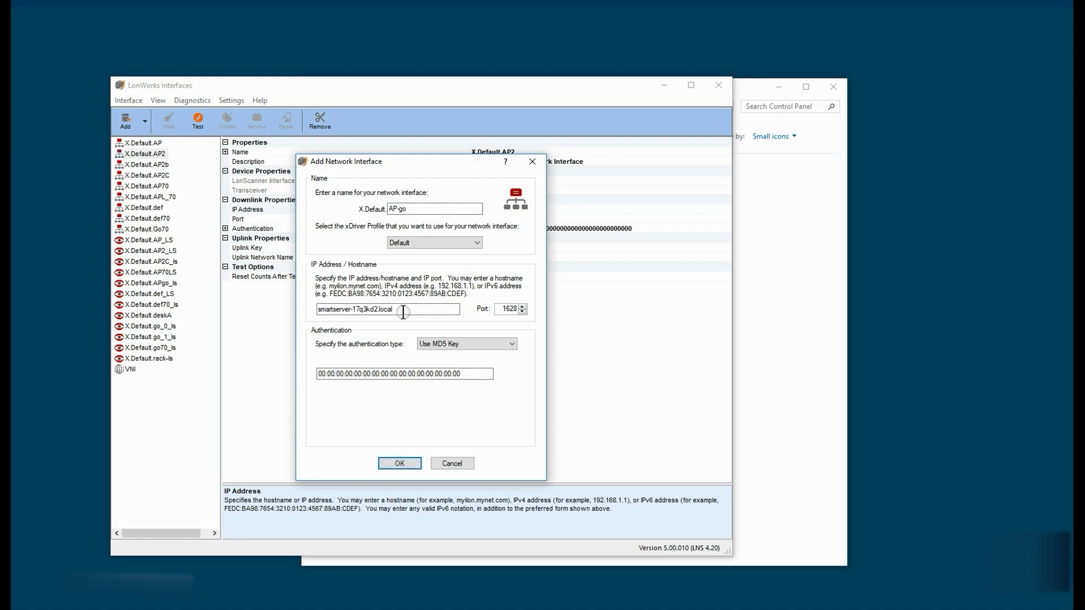
{"action": "left_click", "coordinate": [406, 461]}
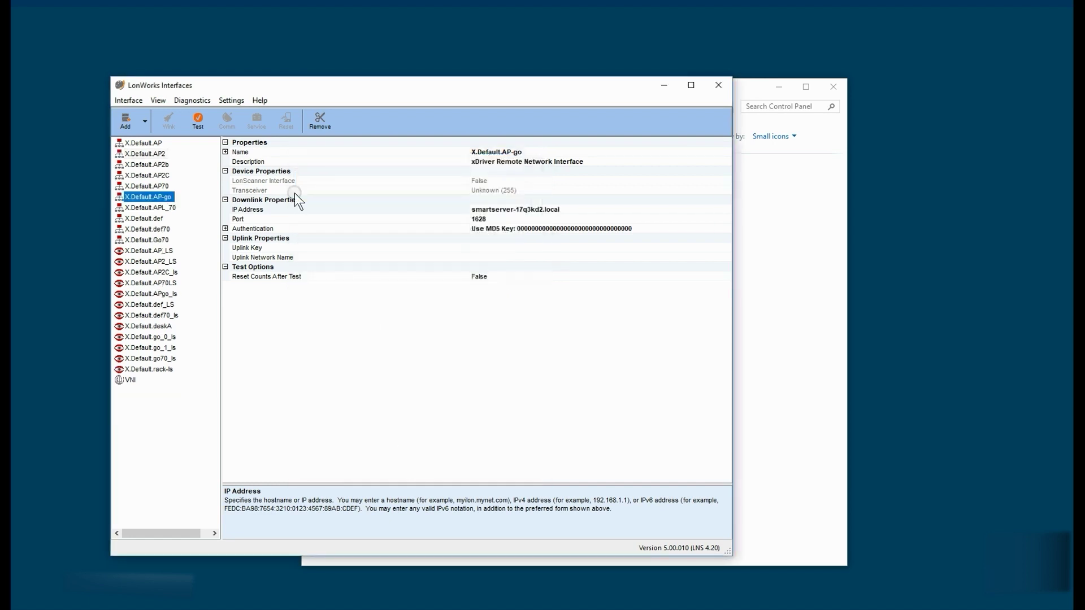
{"action": "left_click", "coordinate": [194, 120]}
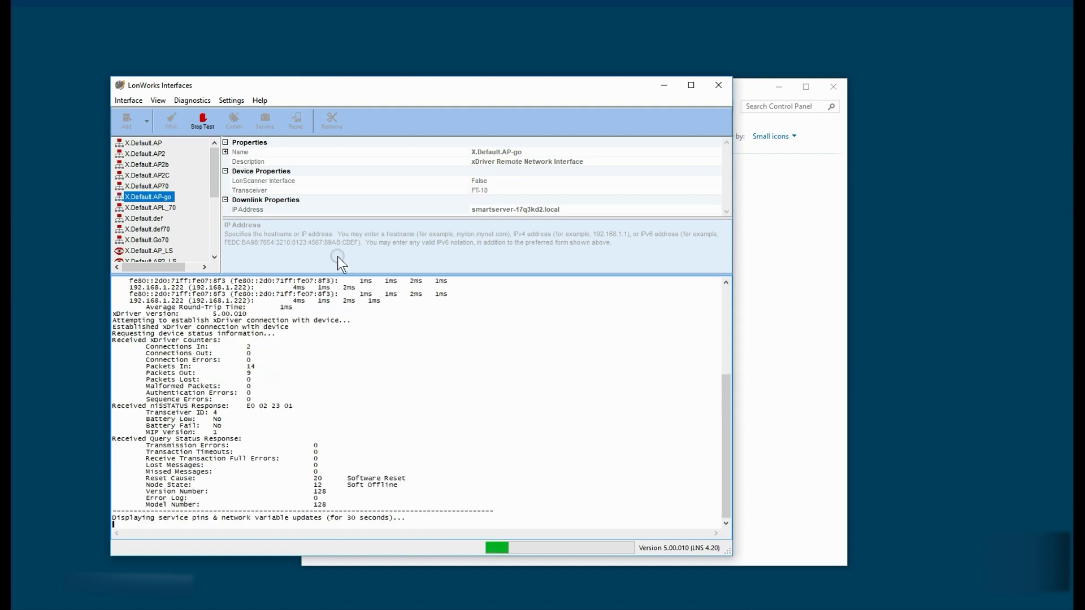
Step: Stop the X.Default.AP-go interface test once the SmartServer's status and counters are returned
{"action": "left_click", "coordinate": [201, 122]}
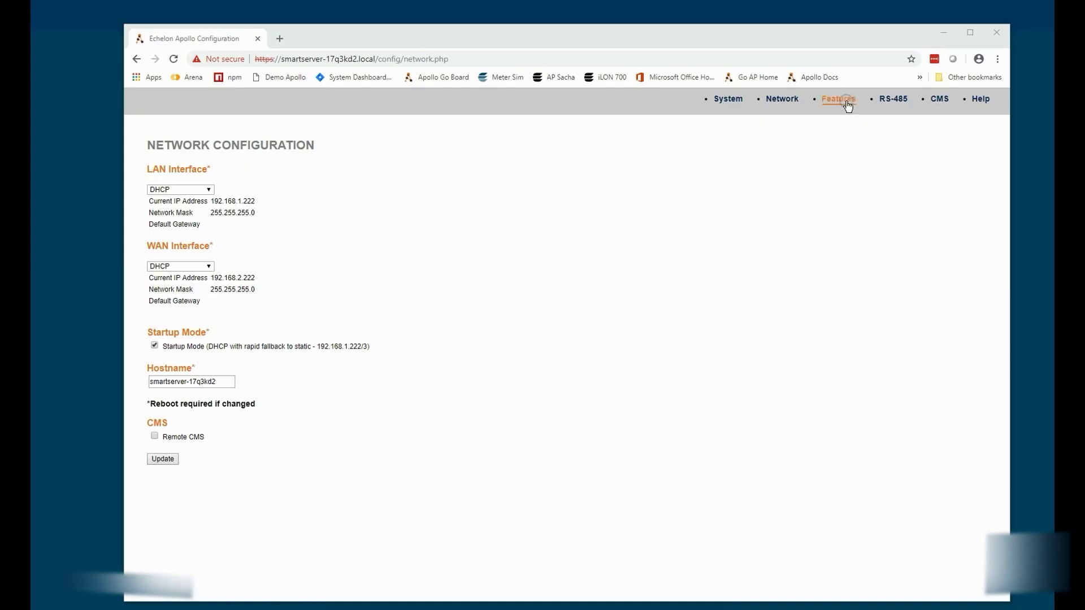
Step: Enable the eth0 IP-852 router on port 1628 in Features and apply the update
{"action": "left_click", "coordinate": [848, 105]}
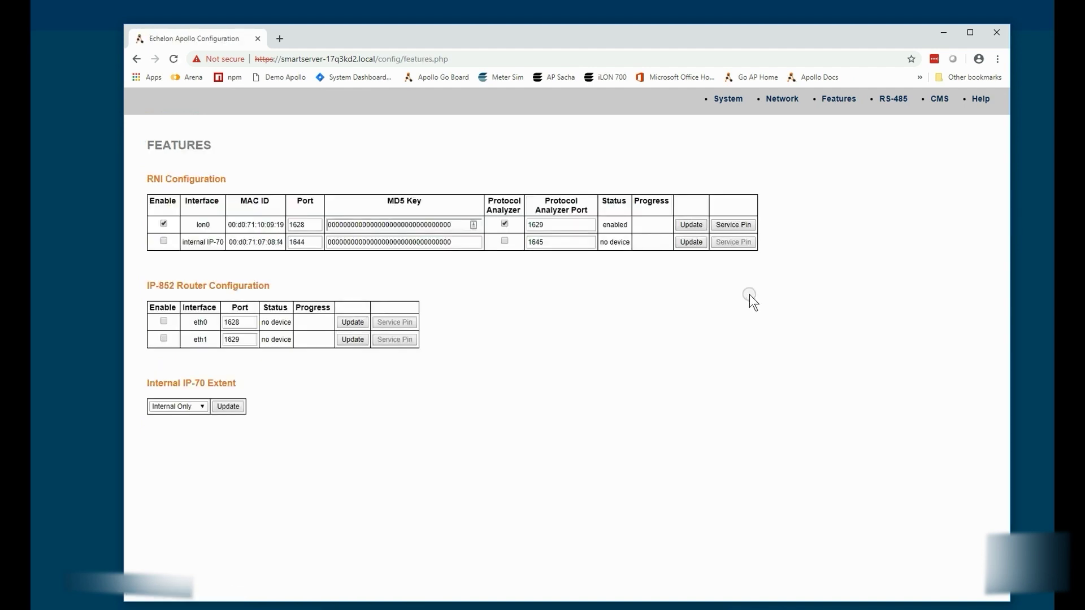
{"action": "left_click", "coordinate": [164, 320]}
{"action": "left_click", "coordinate": [353, 323]}
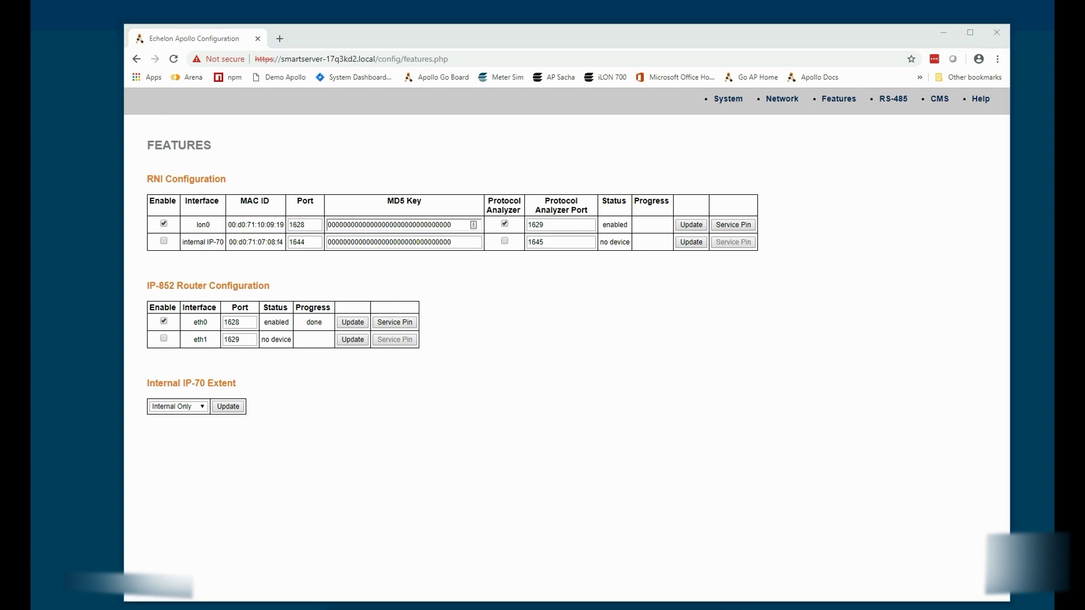
{"action": "key", "text": "super"}
Step: Launch the IP-852 Configuration Server and add a new device to the IP852 channel
{"action": "type", "text": "ip"}
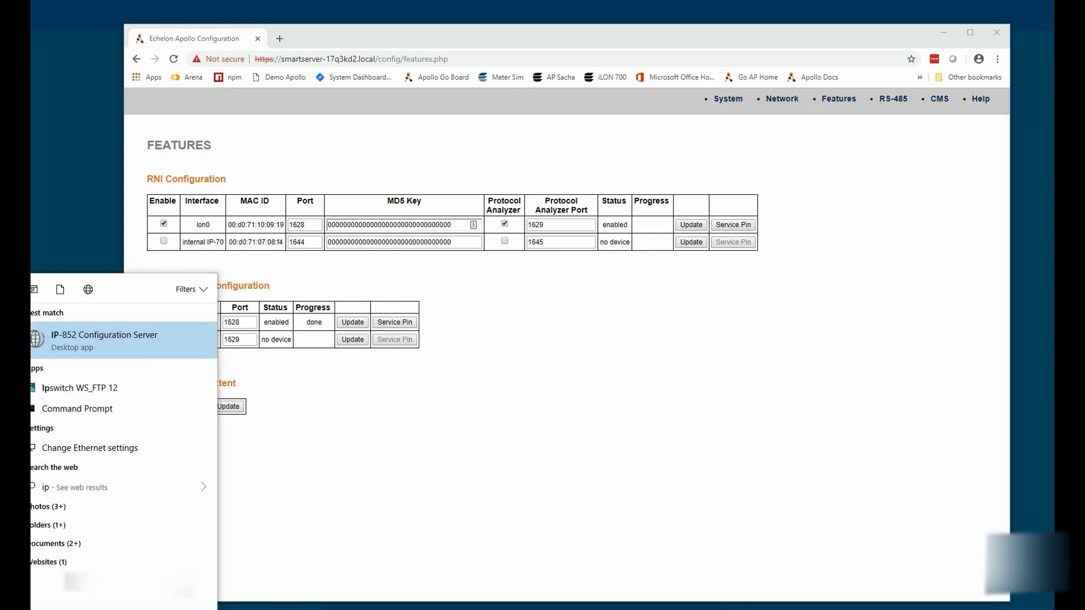
{"action": "key", "text": "Return"}
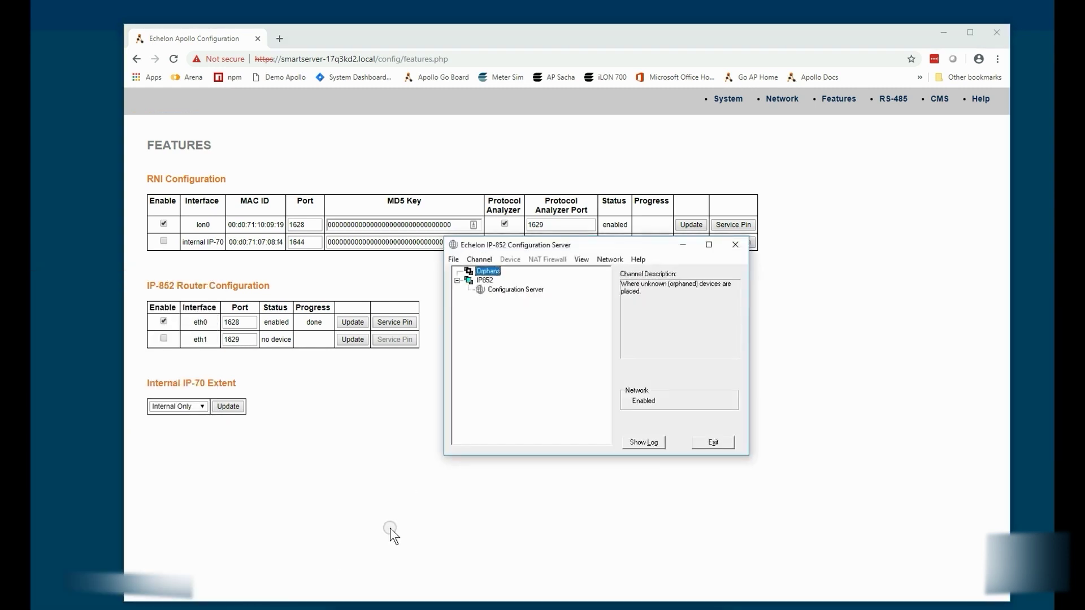
{"action": "left_click", "coordinate": [483, 281]}
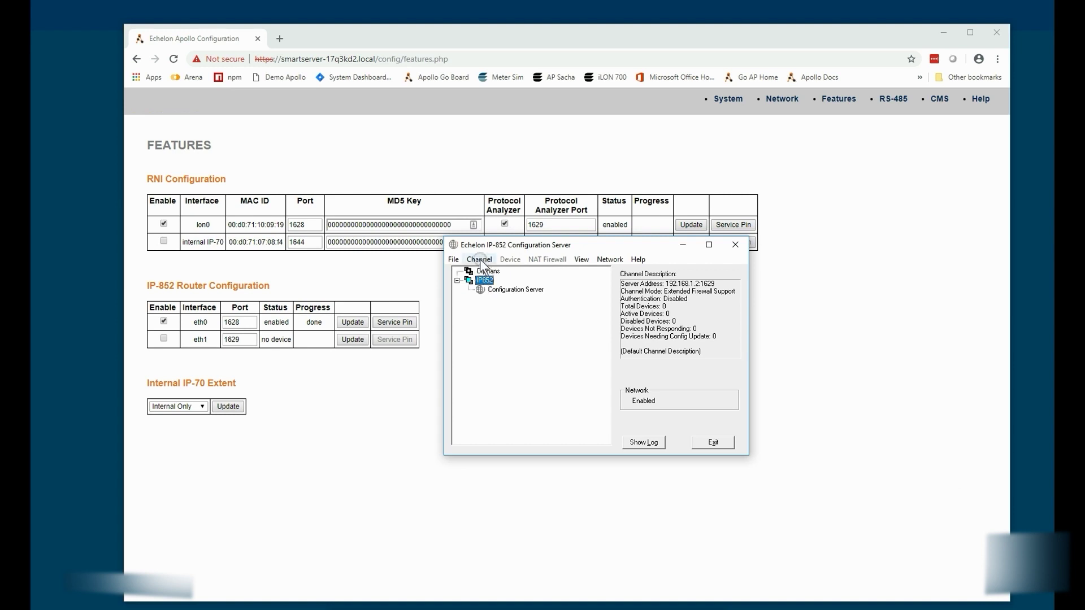
{"action": "left_click", "coordinate": [479, 259]}
{"action": "left_click", "coordinate": [504, 314]}
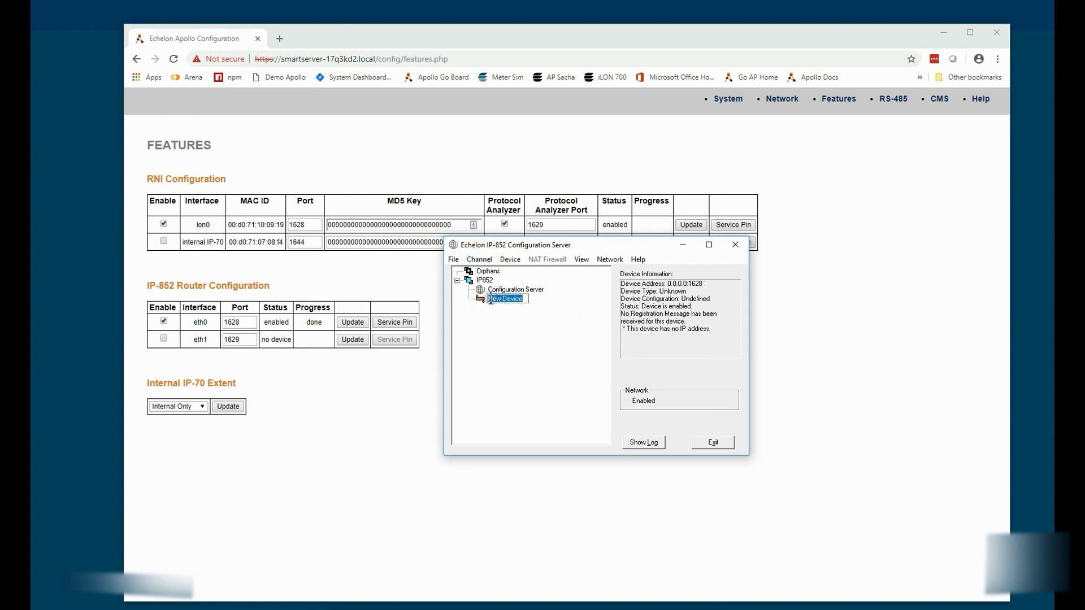
Step: Name the device SIOT-1 and set its address to smartserver-17q3kd2.local in Device Properties
{"action": "type", "text": "SIOT-1"}
{"action": "right_click", "coordinate": [498, 299]}
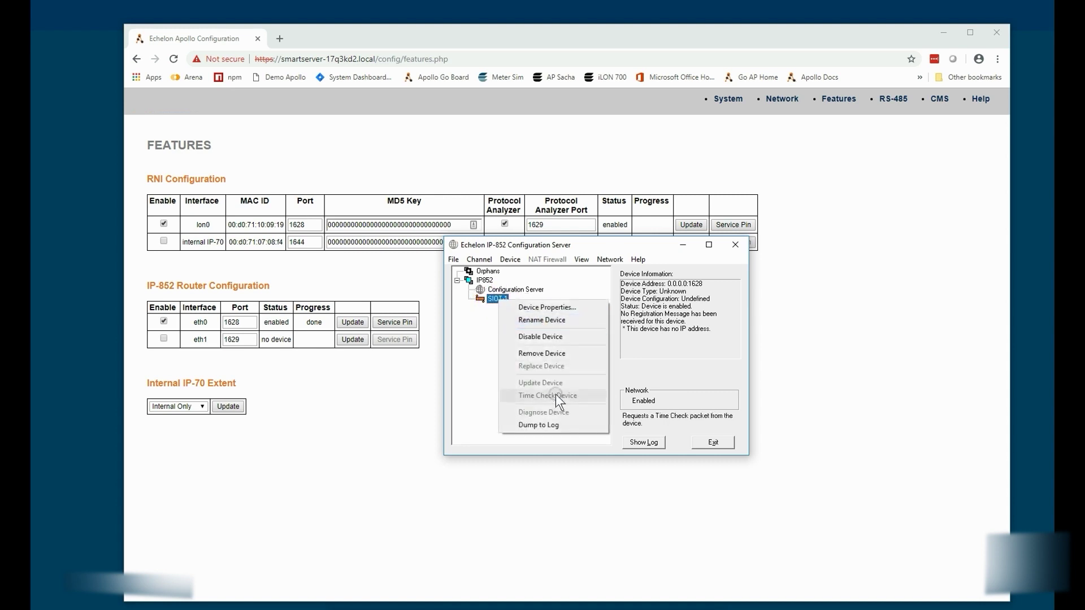
{"action": "left_click", "coordinate": [544, 307]}
{"action": "type", "text": "smartserver-17q3kd2.local"}
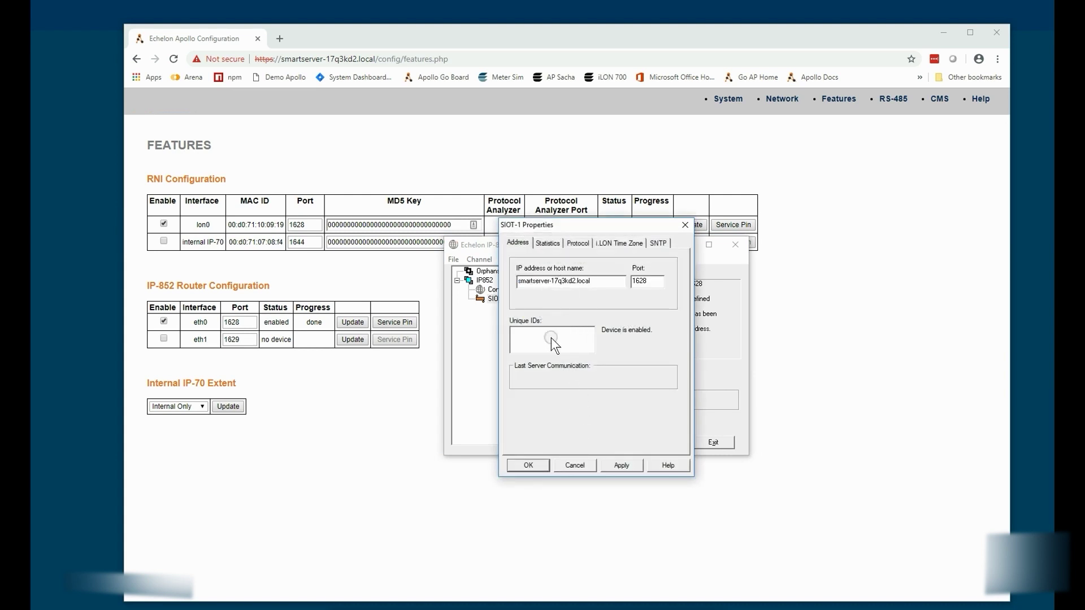
{"action": "left_click", "coordinate": [617, 464]}
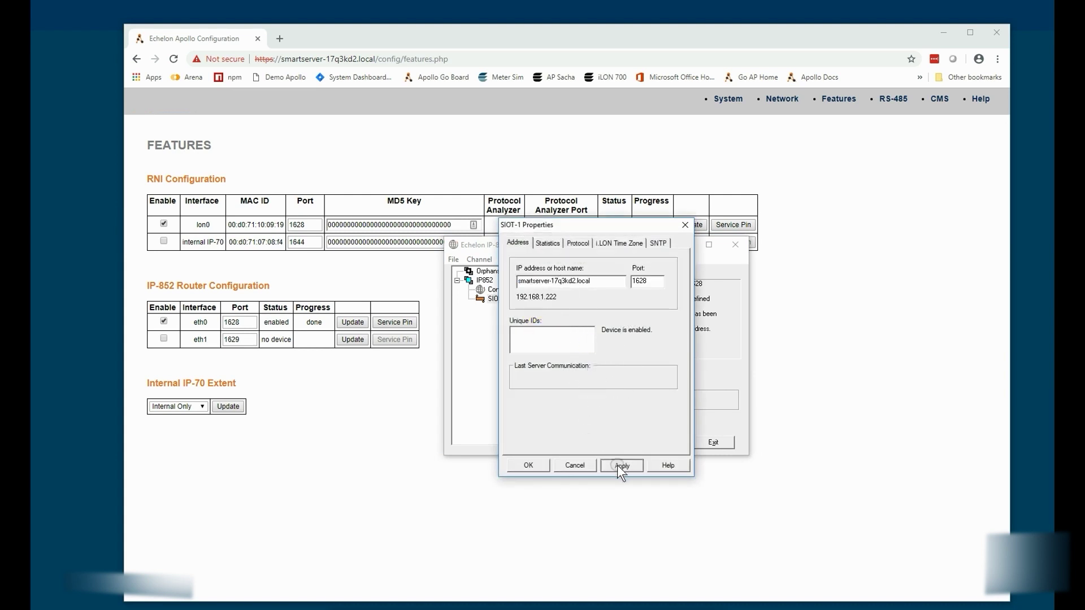
{"action": "left_click", "coordinate": [528, 465]}
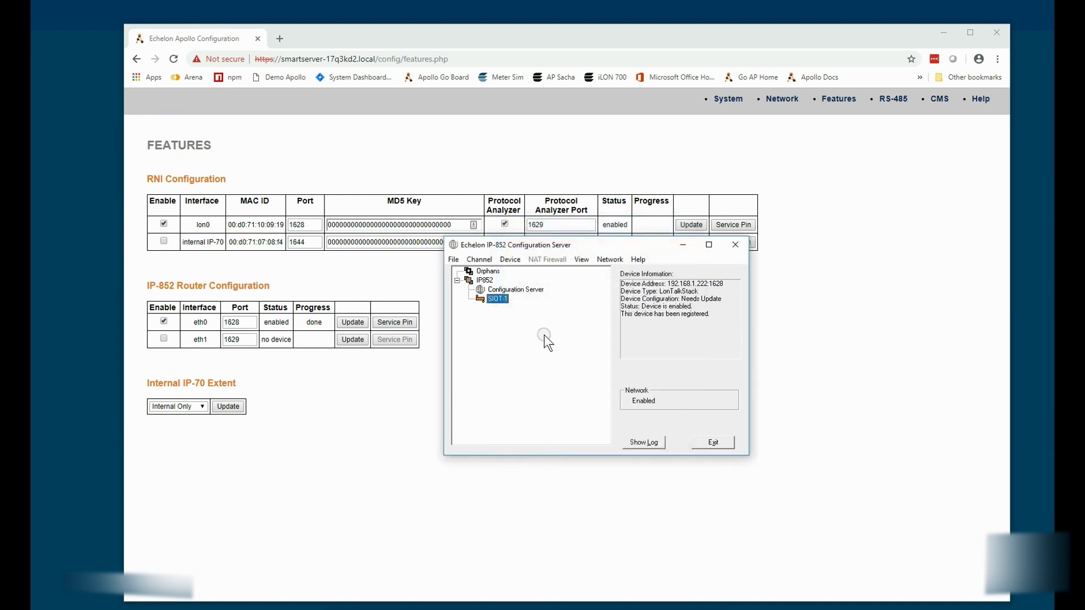
Step: Add a second device, VNI, to the IP852 channel and open its properties
{"action": "right_click", "coordinate": [479, 279]}
{"action": "left_click", "coordinate": [524, 315]}
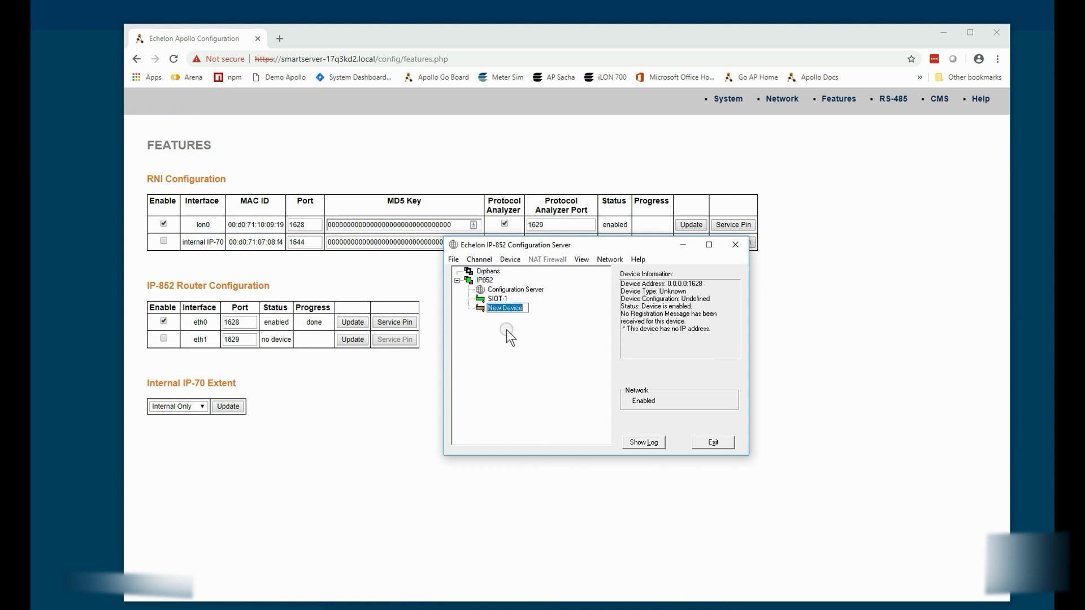
{"action": "right_click", "coordinate": [490, 311]}
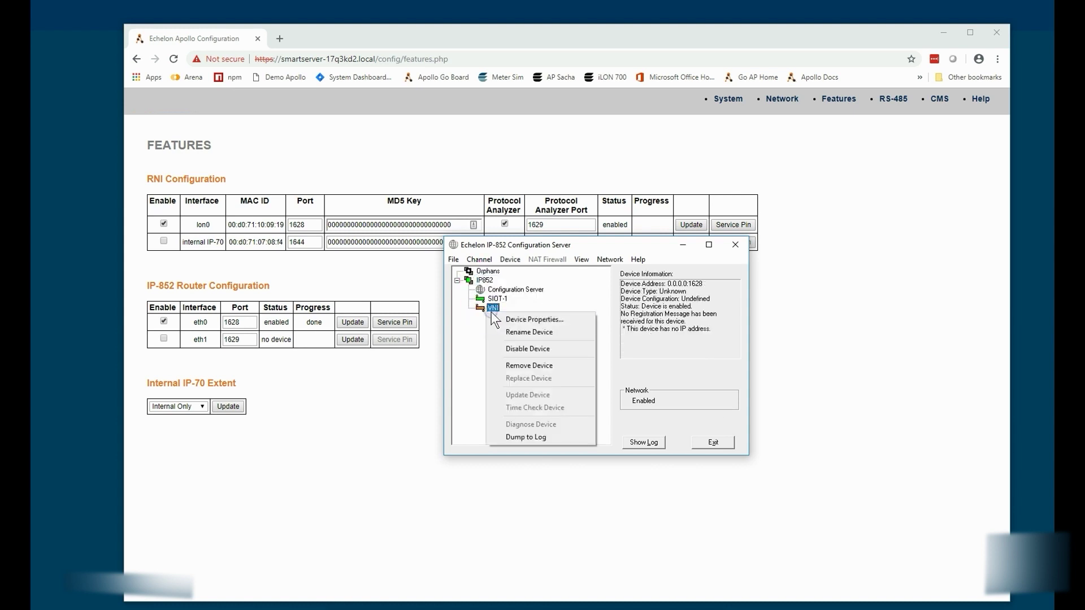
{"action": "left_click", "coordinate": [526, 317]}
{"action": "left_click_drag", "start_coordinate": [629, 231], "coordinate": [762, 229]}
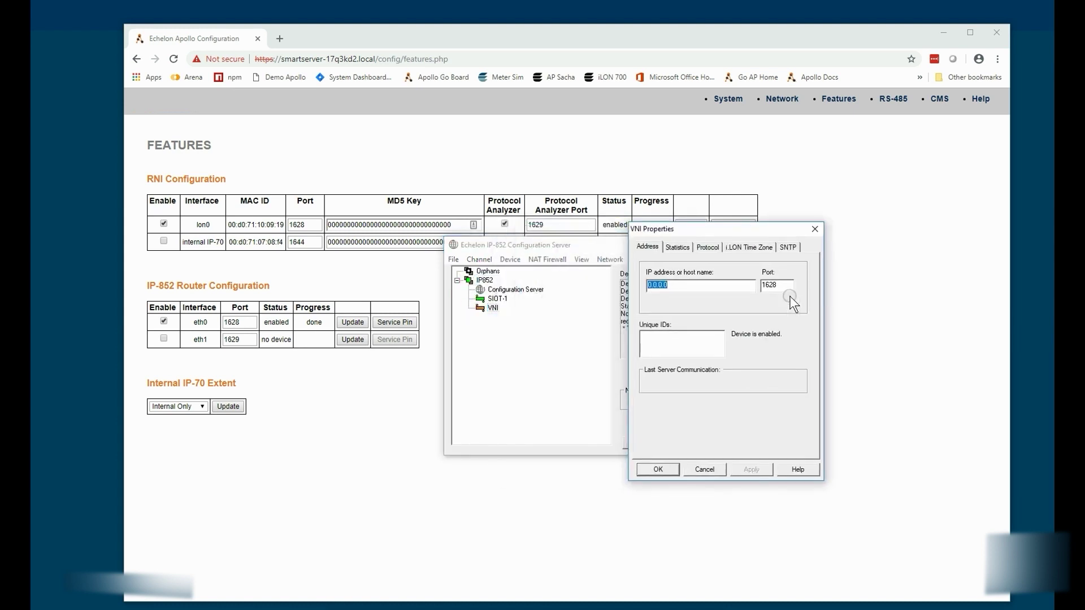
Step: Give the VNI device the IP address 192.168.1.2 and apply
{"action": "type", "text": "192.168.1.2"}
{"action": "left_click", "coordinate": [739, 469]}
{"action": "left_click", "coordinate": [667, 469]}
Step: In LonWorks Interfaces, set the VNI interface's IP address to 192.168.1.2
{"action": "key", "text": "super"}
{"action": "type", "text": "con"}
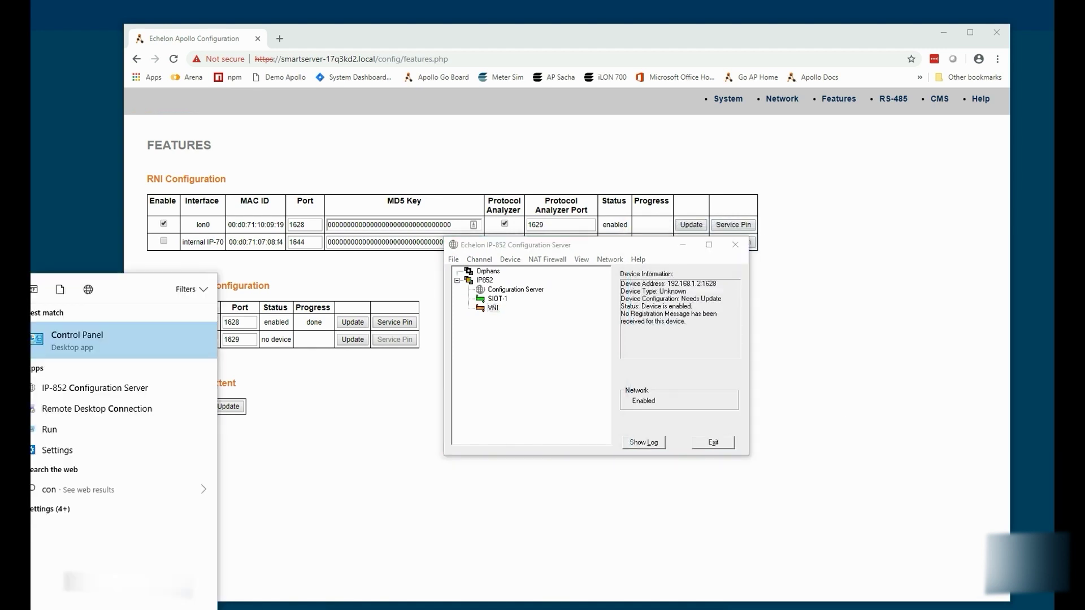
{"action": "key", "text": "Return"}
{"action": "left_click", "coordinate": [415, 302]}
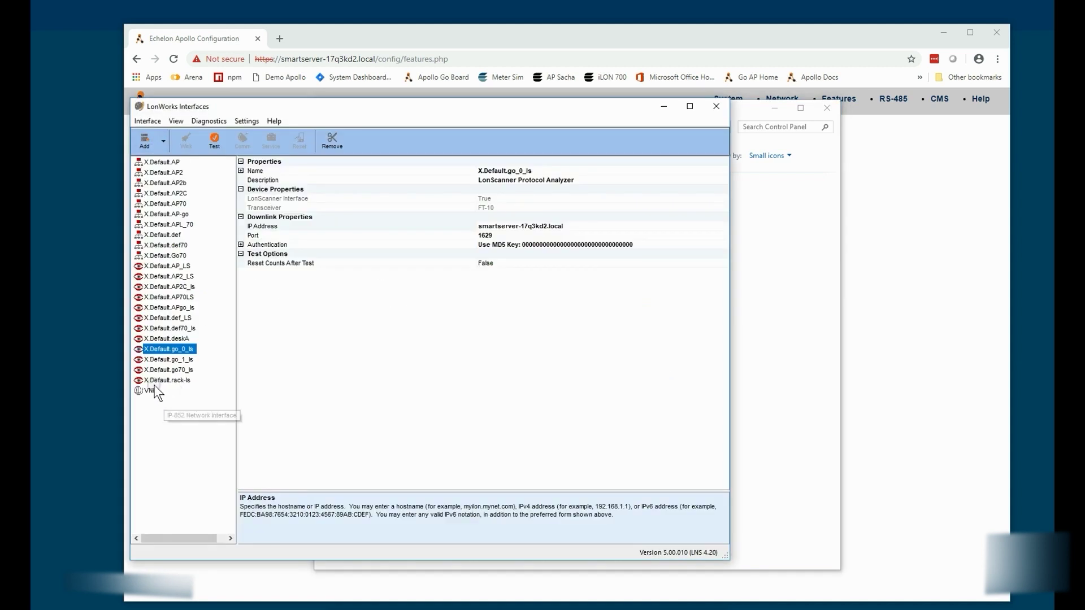
{"action": "left_click", "coordinate": [484, 219]}
{"action": "type", "text": "smartserver-17q3kd2.local"}
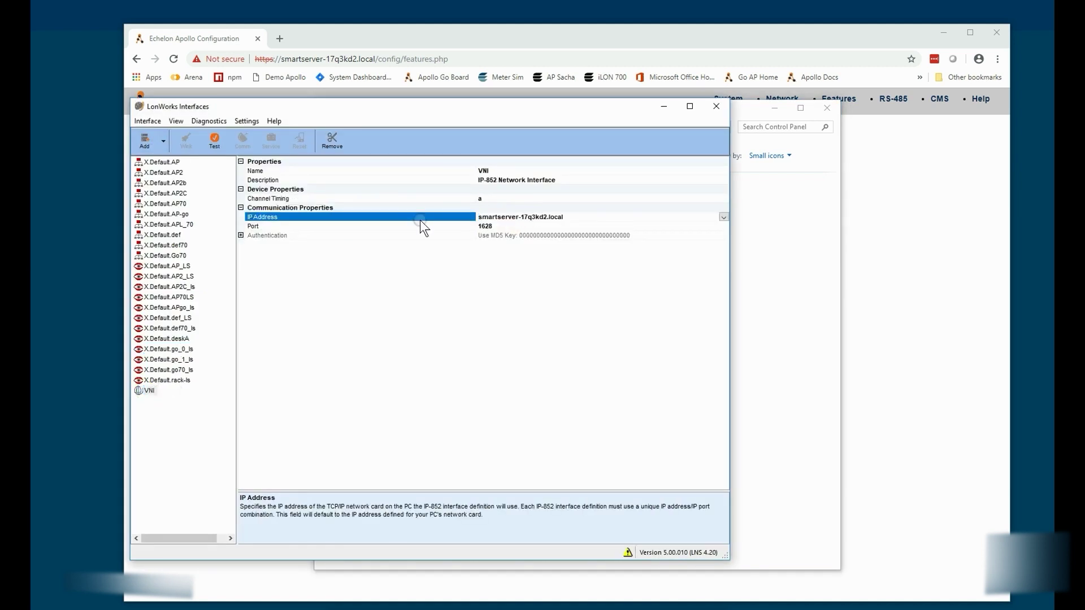
{"action": "key", "text": "BackSpace"}
{"action": "key", "text": "BackSpace"}
{"action": "key", "text": "BackSpace"}
{"action": "key", "text": "BackSpace"}
{"action": "key", "text": "BackSpace"}
{"action": "key", "text": "BackSpace"}
{"action": "key", "text": "BackSpace"}
{"action": "key", "text": "BackSpace"}
{"action": "key", "text": "BackSpace"}
{"action": "key", "text": "BackSpace"}
{"action": "key", "text": "BackSpace"}
{"action": "key", "text": "BackSpace"}
{"action": "key", "text": "BackSpace"}
{"action": "key", "text": "BackSpace"}
{"action": "key", "text": "BackSpace"}
{"action": "key", "text": "BackSpace"}
{"action": "key", "text": "BackSpace"}
{"action": "key", "text": "BackSpace"}
{"action": "key", "text": "BackSpace"}
{"action": "key", "text": "BackSpace"}
{"action": "left_click", "coordinate": [723, 217]}
{"action": "left_click", "coordinate": [499, 230]}
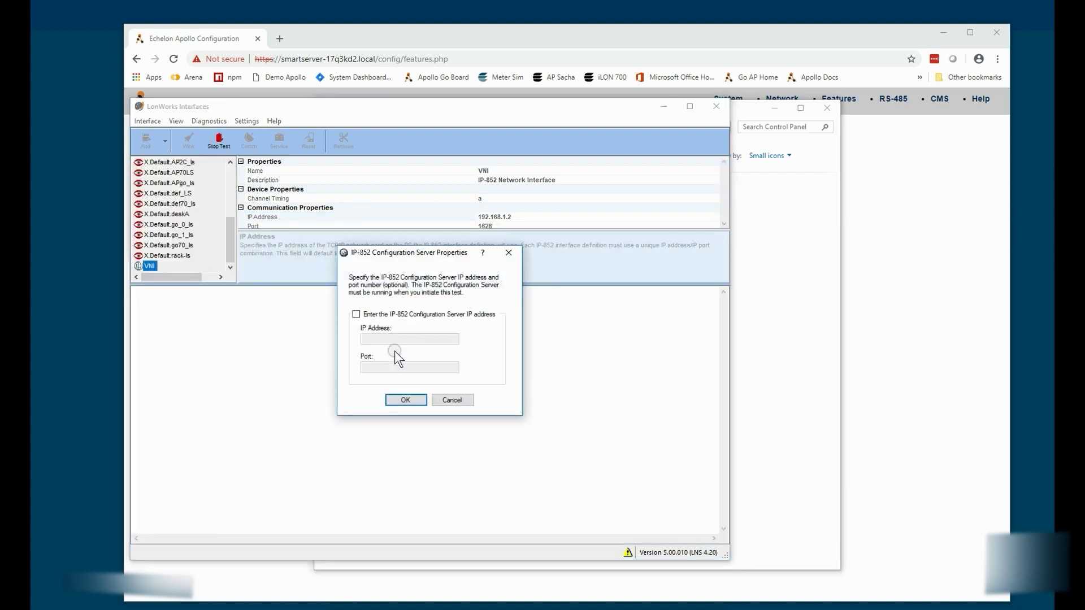
Step: Test VNI against the configuration server at 192.168.1.2, port 1628
{"action": "left_click", "coordinate": [356, 314]}
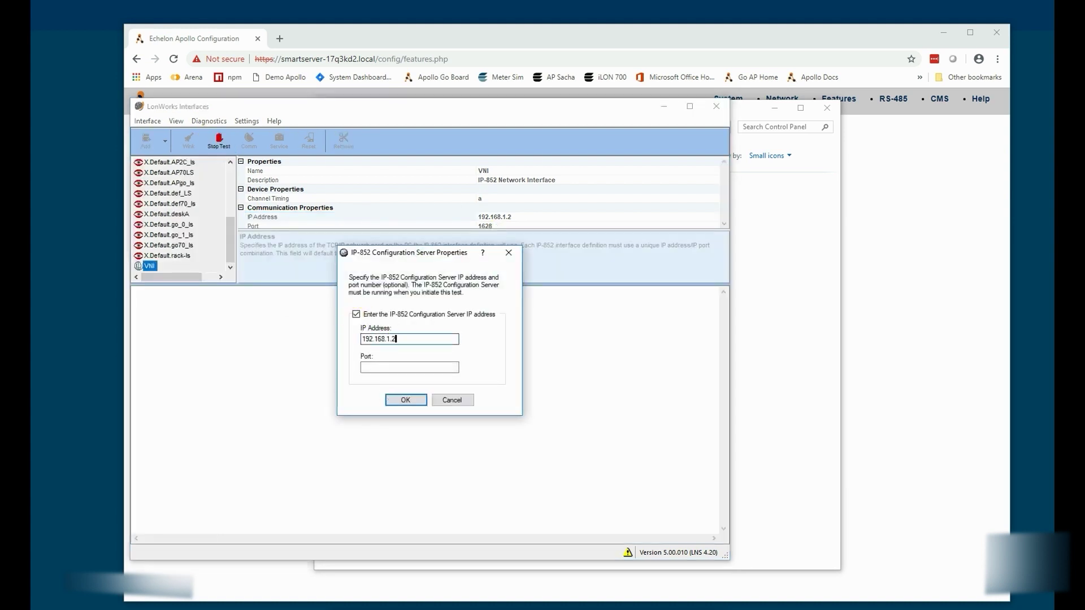
{"action": "left_click", "coordinate": [406, 366]}
{"action": "type", "text": "1628"}
{"action": "left_click", "coordinate": [405, 399]}
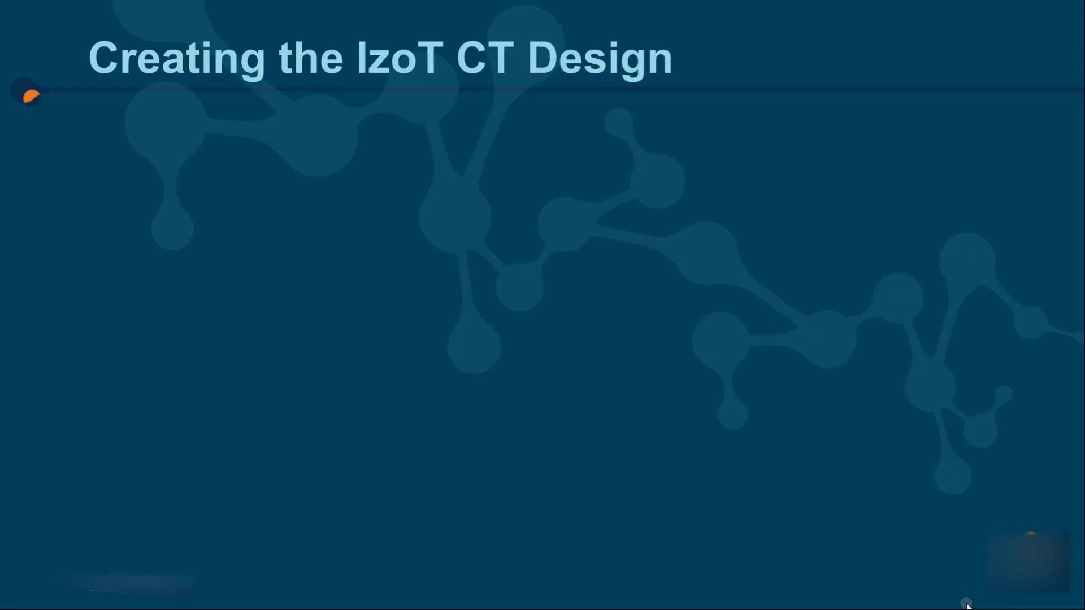
Step: Reveal all four bullets on the Creating the IzoT CT Design slide
{"action": "left_click", "coordinate": [966, 604]}
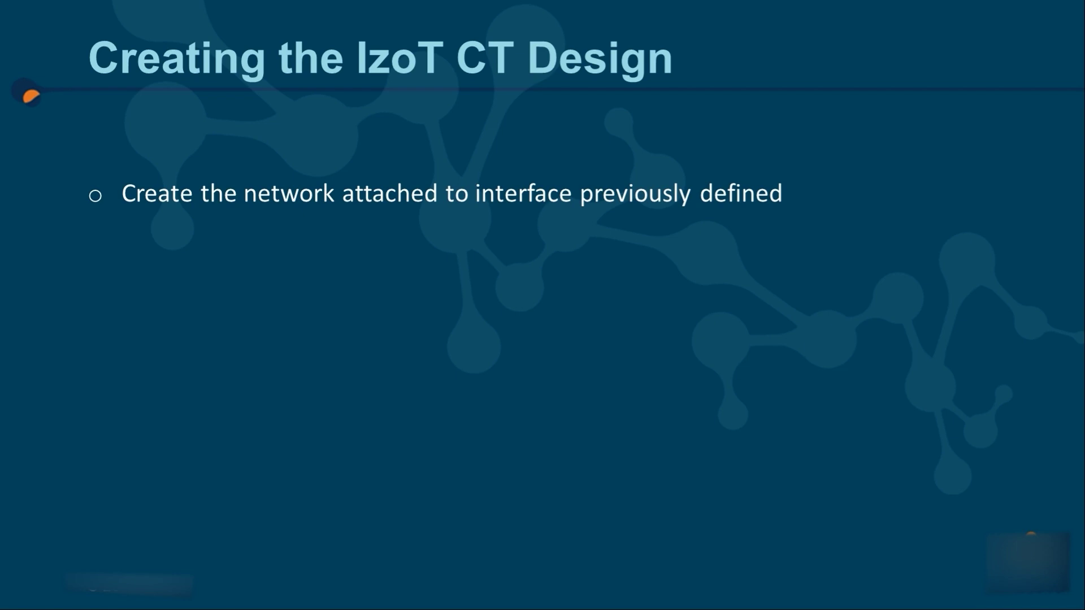
{"action": "key", "text": "Right"}
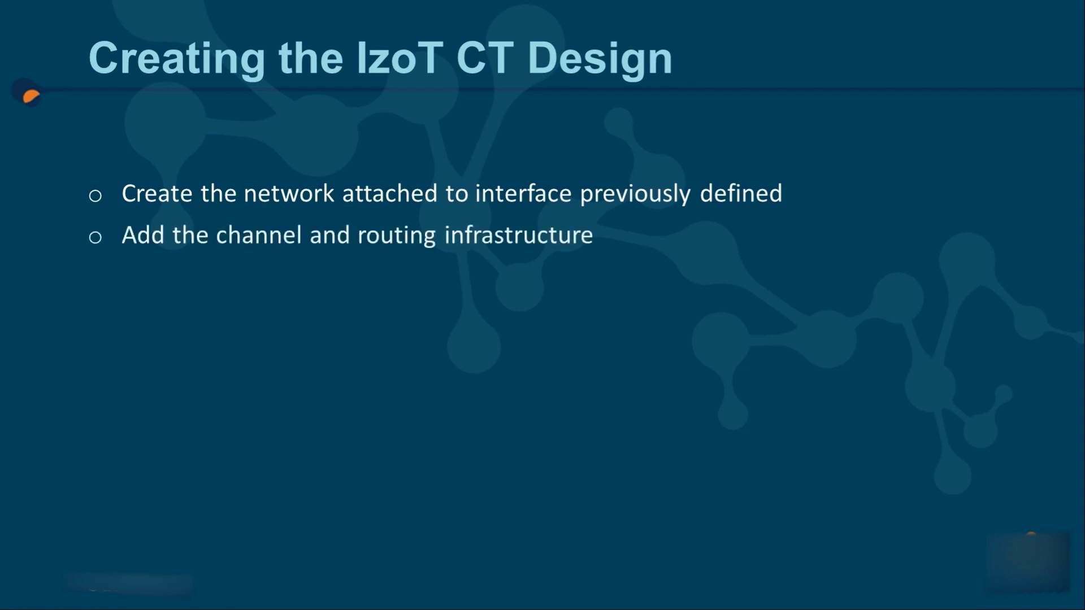
{"action": "key", "text": "Right"}
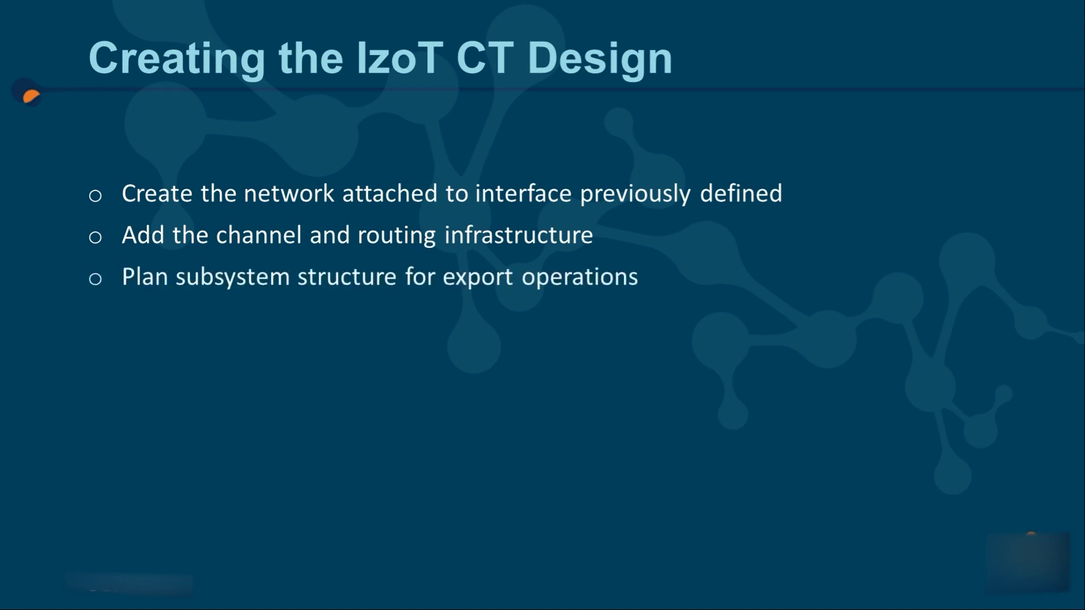
{"action": "key", "text": "Right"}
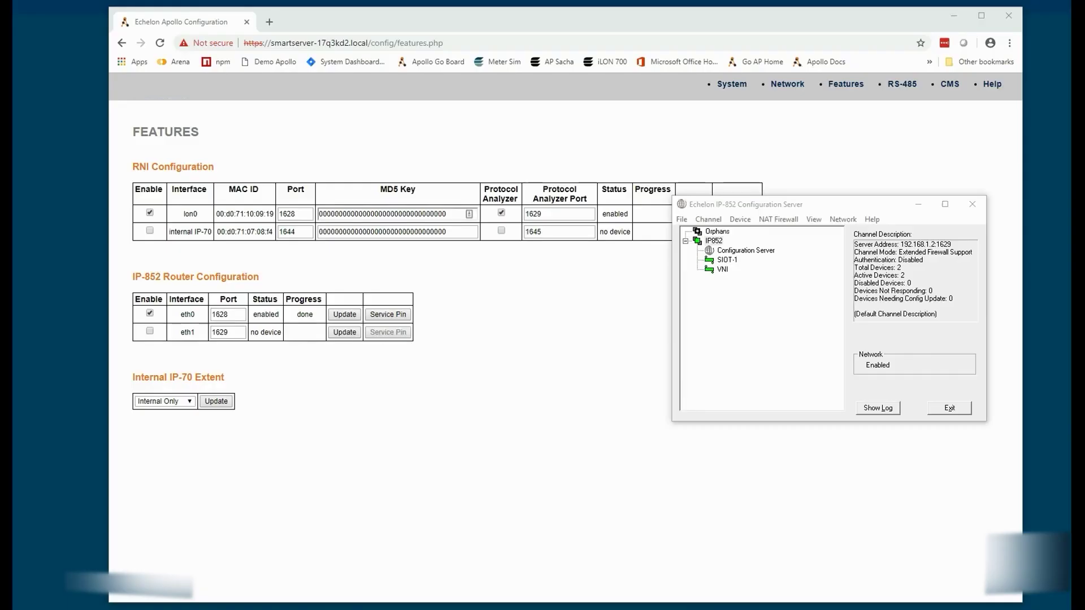
Step: Launch IzoT CT Design Manager via the Start search for izot
{"action": "key", "text": "super"}
{"action": "type", "text": "izot"}
{"action": "key", "text": "Return"}
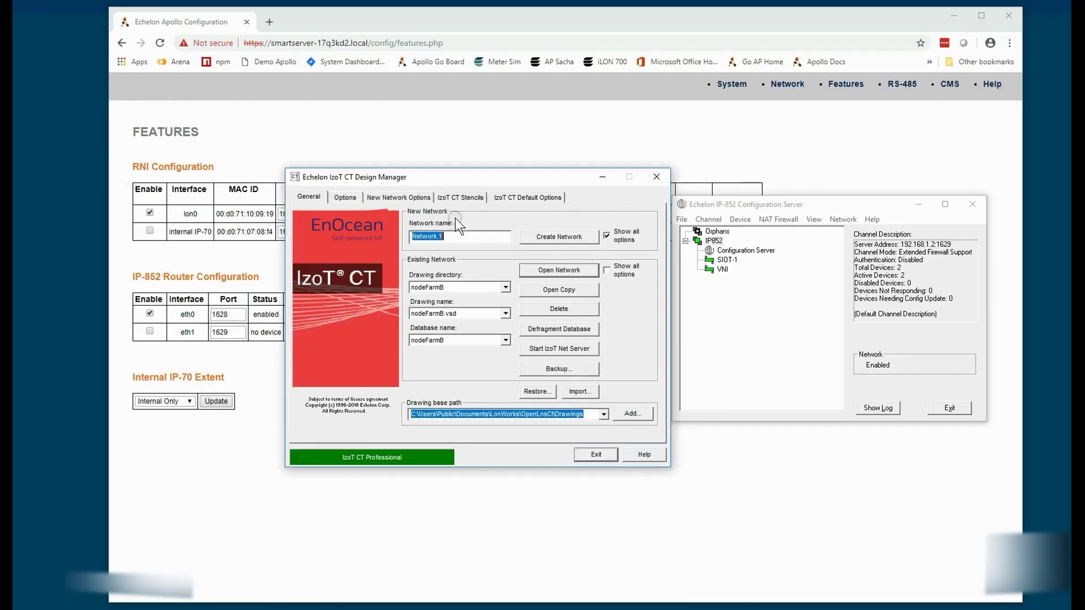
Step: Create network 'MS Demo1' on the VNI network interface with OnNet management mode
{"action": "type", "text": "MS D"}
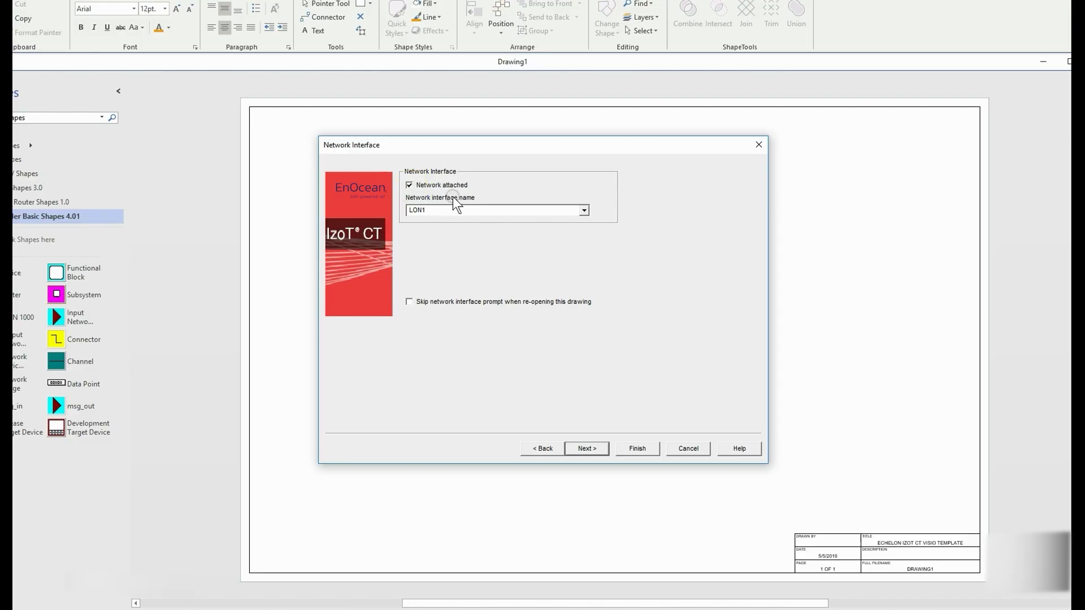
{"action": "left_click", "coordinate": [583, 210]}
{"action": "left_click", "coordinate": [585, 255]}
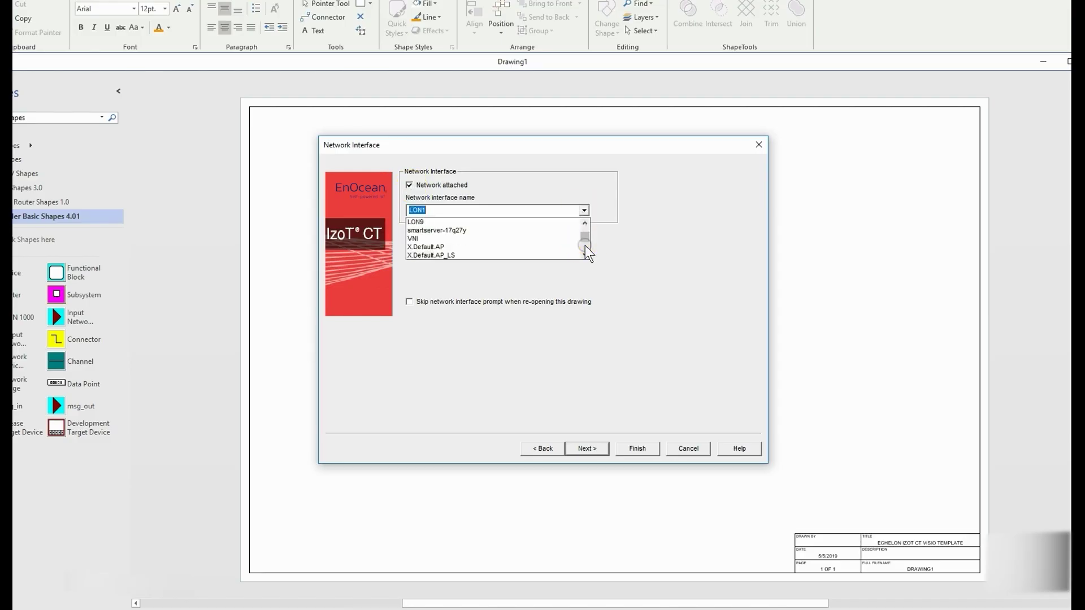
{"action": "left_click", "coordinate": [586, 255]}
{"action": "left_click_drag", "start_coordinate": [585, 251], "coordinate": [585, 223]}
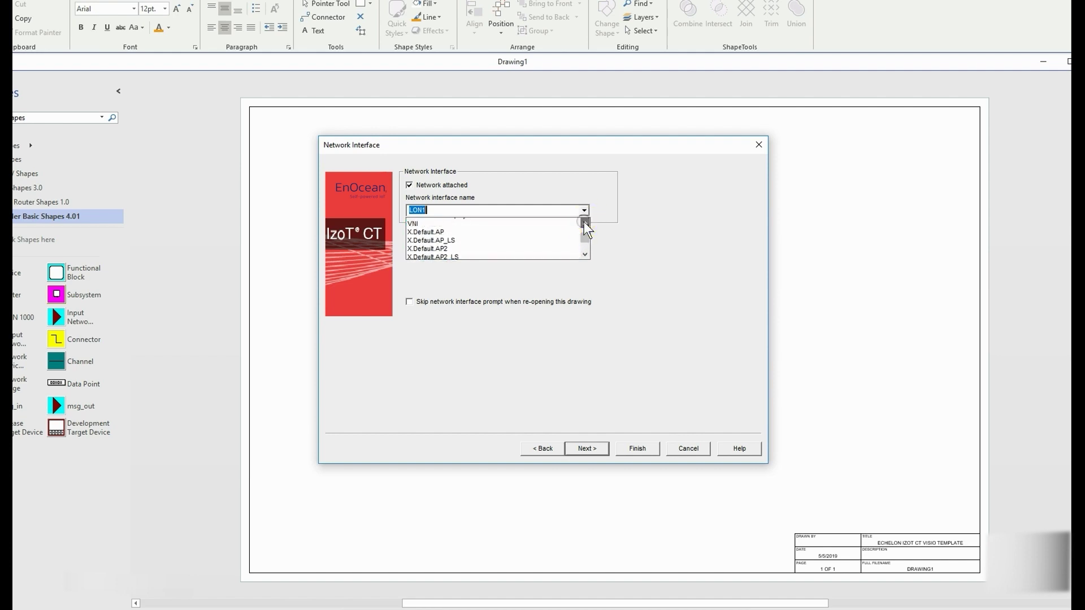
{"action": "left_click", "coordinate": [459, 238]}
{"action": "left_click", "coordinate": [587, 448]}
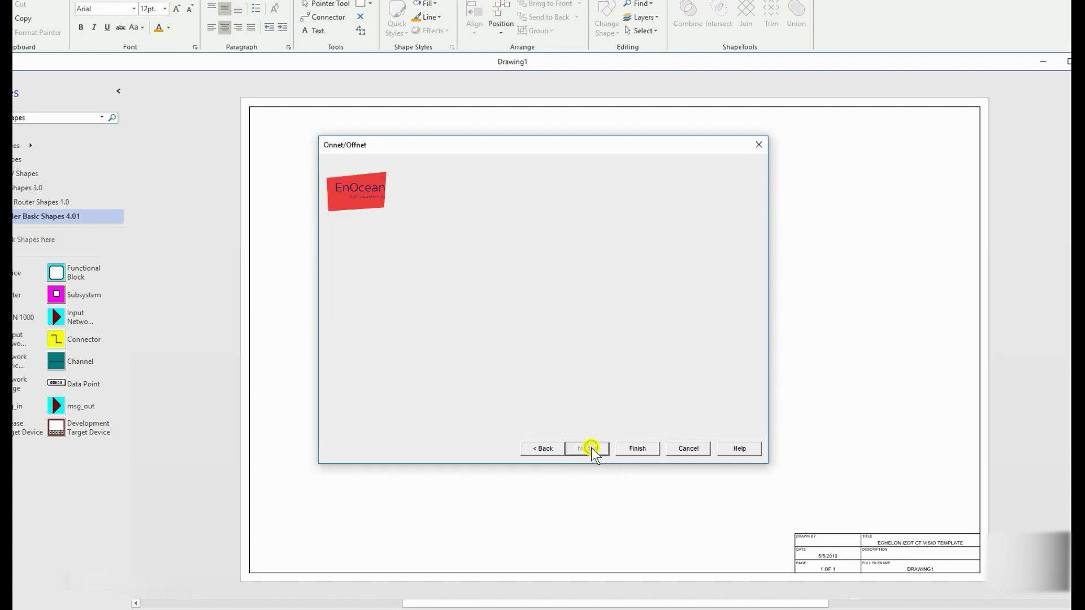
{"action": "left_click", "coordinate": [424, 188]}
{"action": "left_click", "coordinate": [585, 449]}
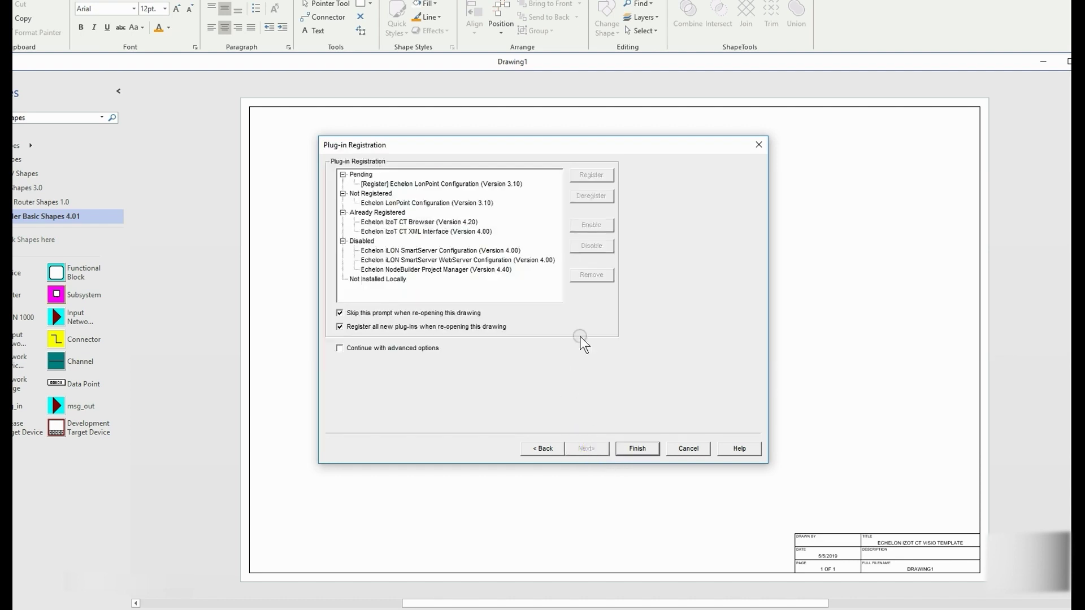
{"action": "left_click", "coordinate": [629, 449]}
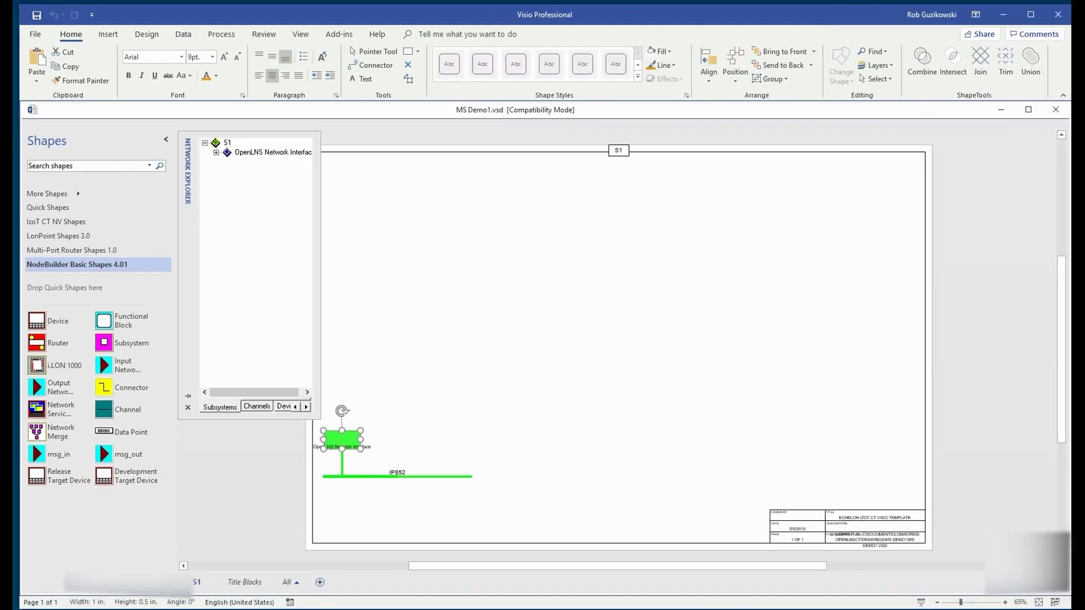
Step: Review the IP852 channel properties and close them unchanged
{"action": "right_click", "coordinate": [416, 478]}
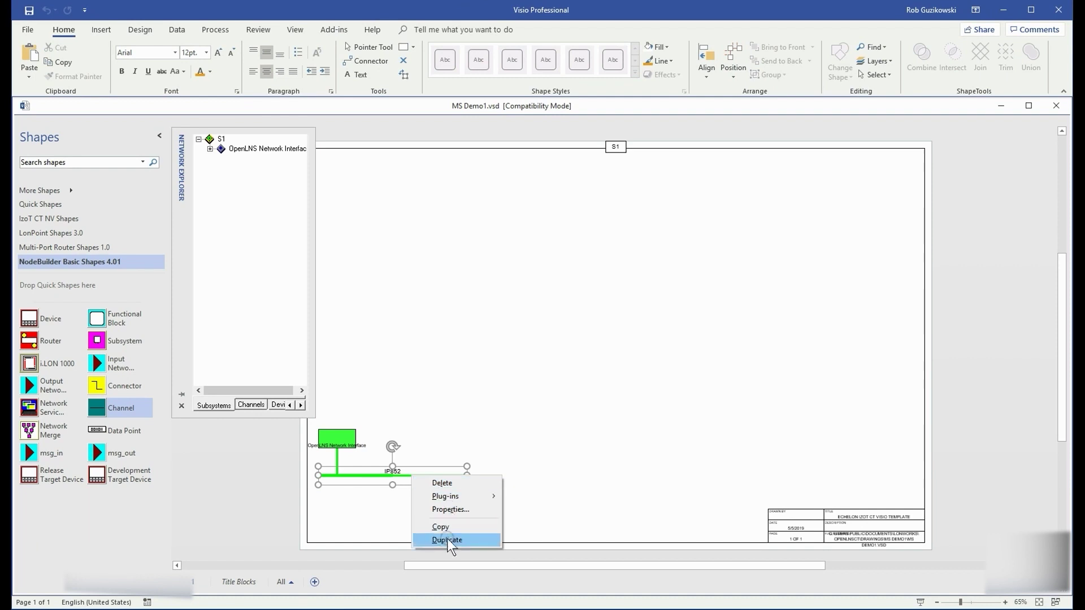
{"action": "left_click", "coordinate": [454, 508]}
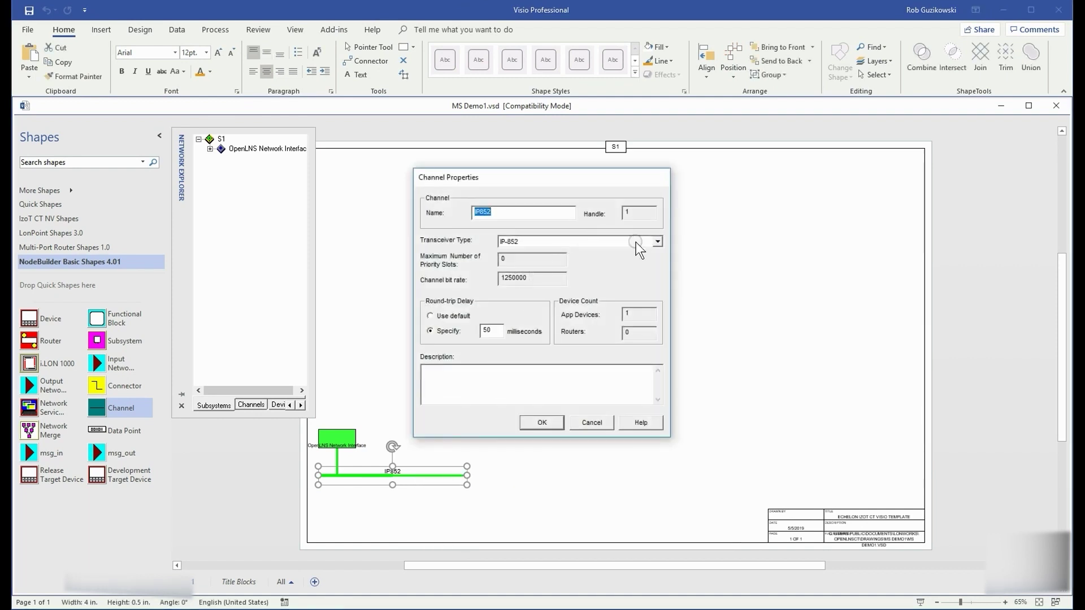
{"action": "left_click", "coordinate": [542, 421]}
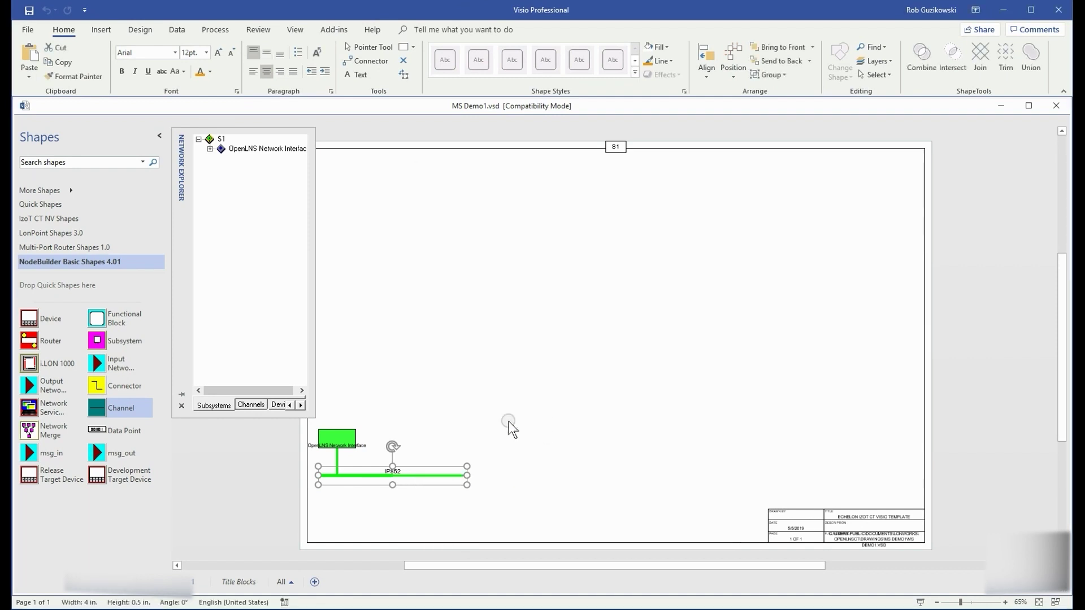
Step: Add an IP-70 transceiver channel named IP70-01 to the drawing
{"action": "left_click_drag", "start_coordinate": [122, 405], "coordinate": [487, 413]}
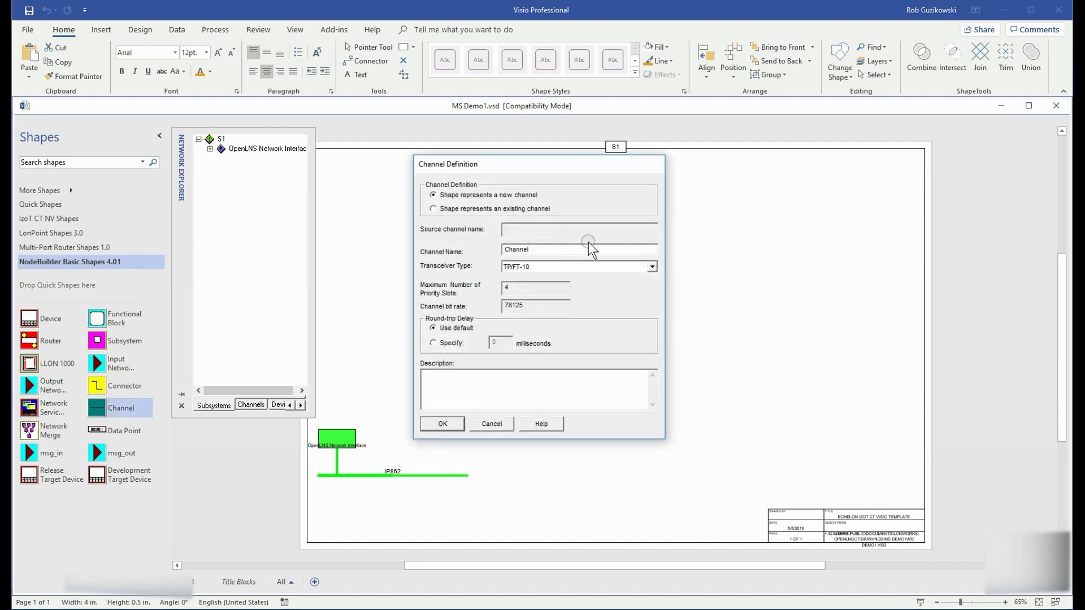
{"action": "left_click", "coordinate": [652, 268]}
{"action": "scroll", "coordinate": [653, 292], "scroll_direction": "up", "scroll_amount": 3}
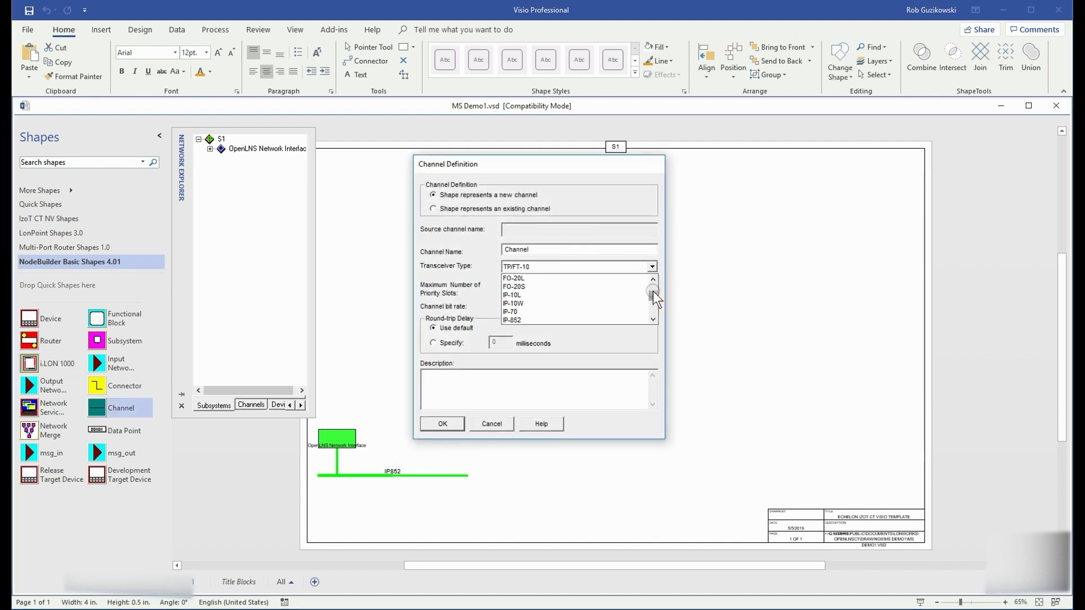
{"action": "left_click", "coordinate": [546, 306]}
{"action": "left_click_drag", "start_coordinate": [540, 249], "coordinate": [454, 251]}
{"action": "type", "text": "IP70-01"}
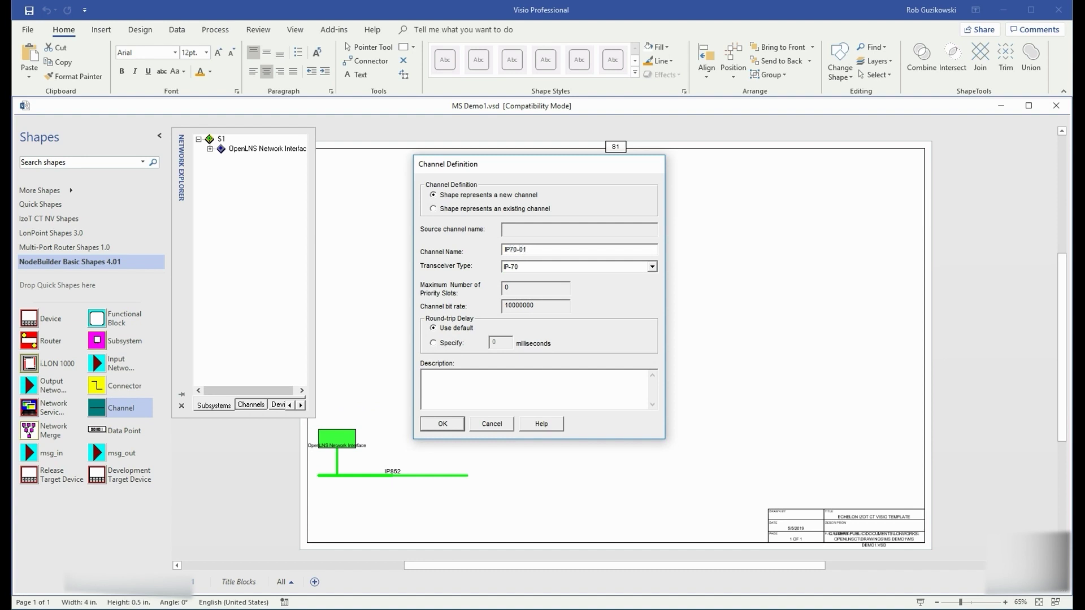
{"action": "key", "text": "Return"}
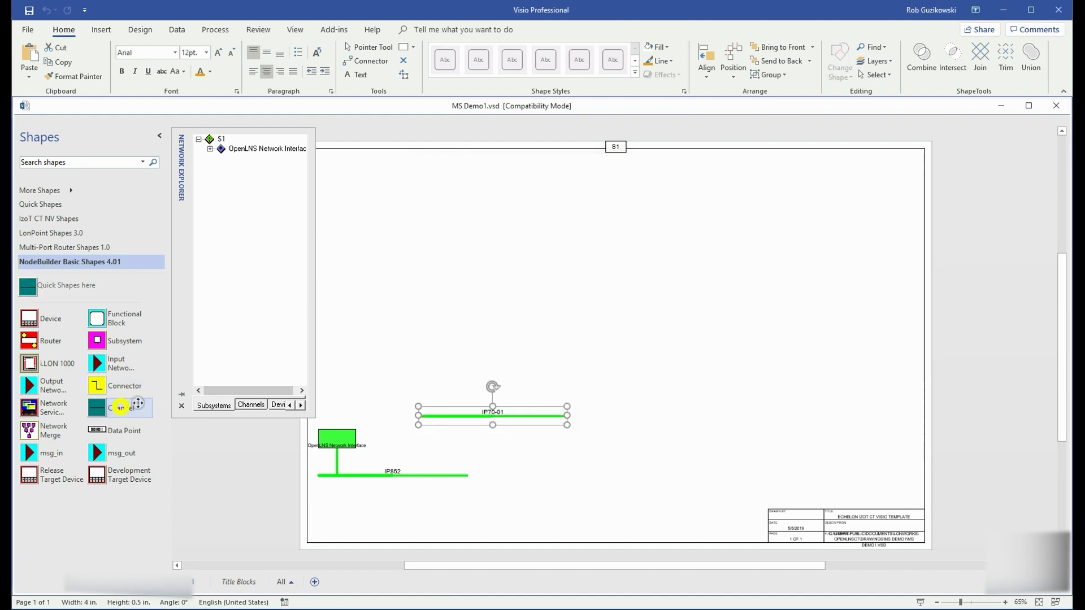
Step: Add a TP/FT-10 channel named FT-01 and place a Router shape near IP852
{"action": "left_click_drag", "start_coordinate": [130, 408], "coordinate": [474, 347]}
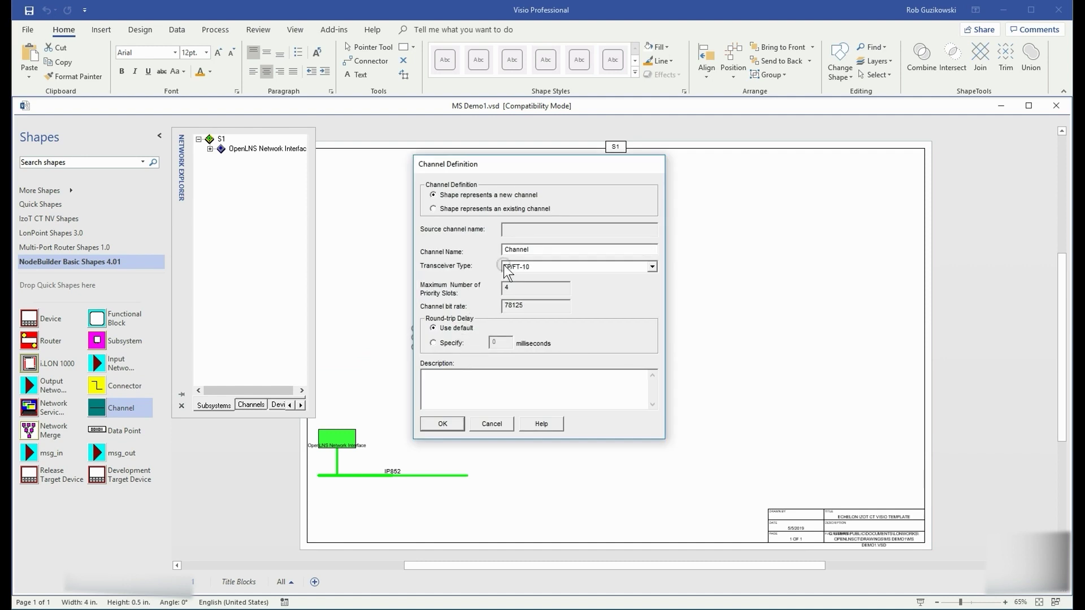
{"action": "left_click_drag", "start_coordinate": [591, 246], "coordinate": [450, 242]}
{"action": "type", "text": "FT-01"}
{"action": "left_click", "coordinate": [446, 425]}
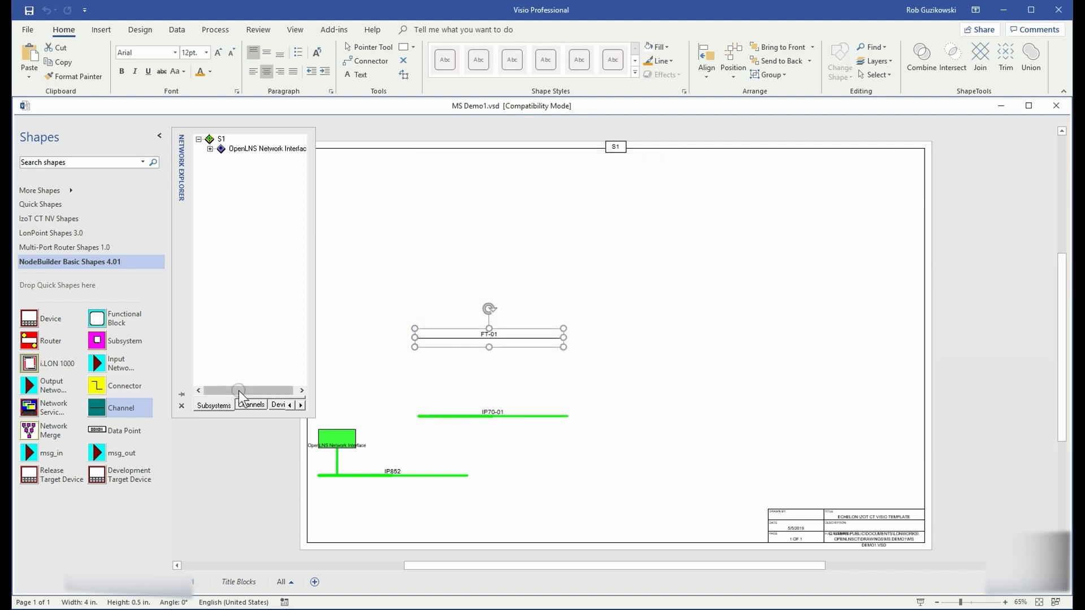
{"action": "left_click_drag", "start_coordinate": [29, 340], "coordinate": [460, 458]}
Step: Create routers RTR-01 and RTR-70-01, the second between FT-01 and IP70-01
{"action": "type", "text": "RTR-01"}
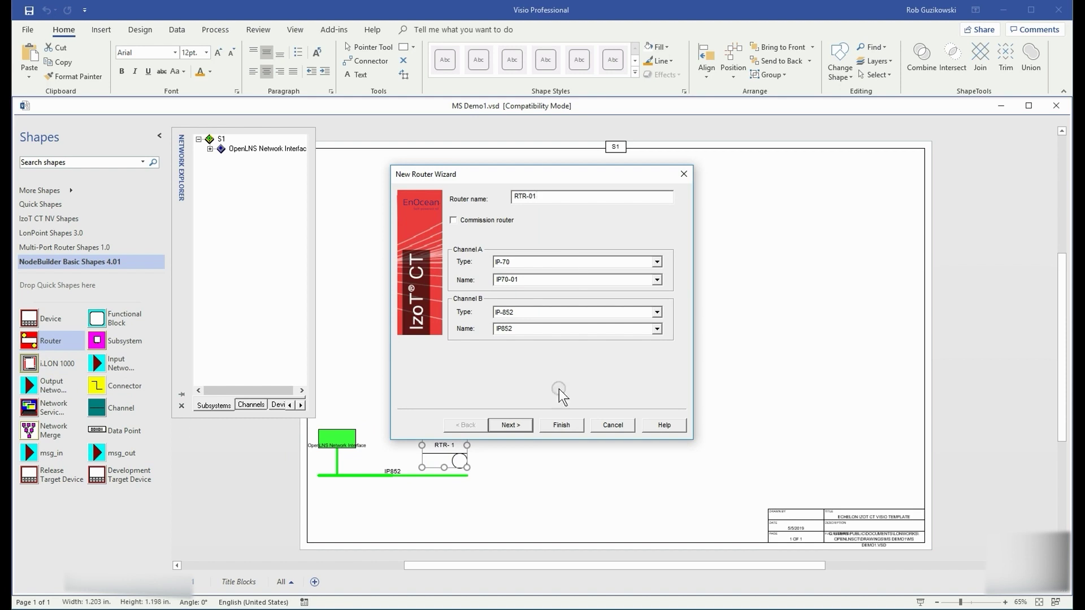
{"action": "left_click", "coordinate": [511, 425]}
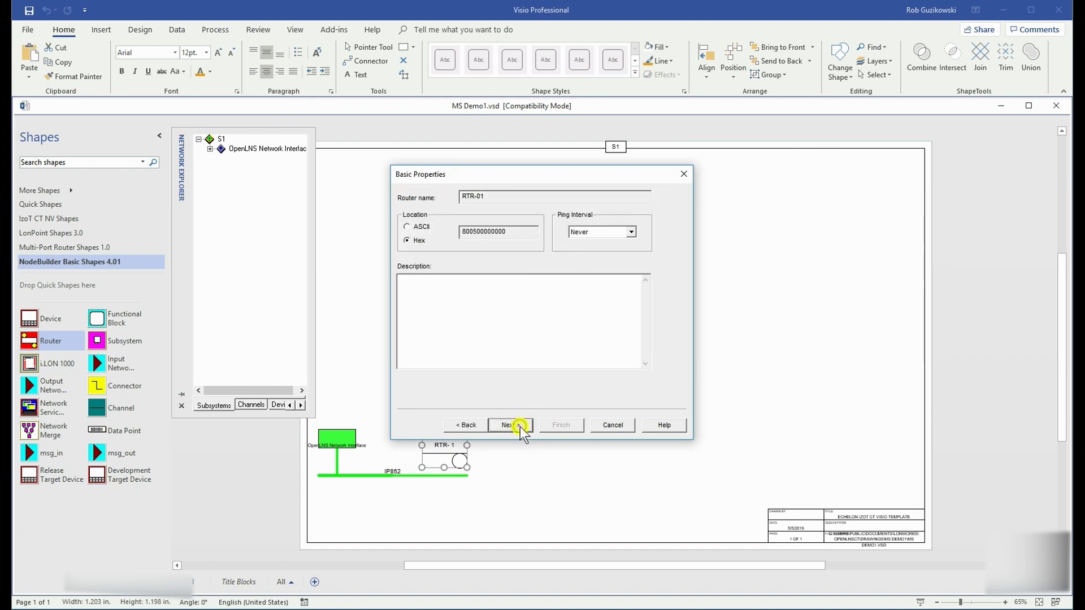
{"action": "left_click", "coordinate": [520, 426]}
{"action": "left_click", "coordinate": [561, 425]}
{"action": "left_click_drag", "start_coordinate": [441, 444], "coordinate": [460, 383]}
{"action": "type", "text": "RTR"}
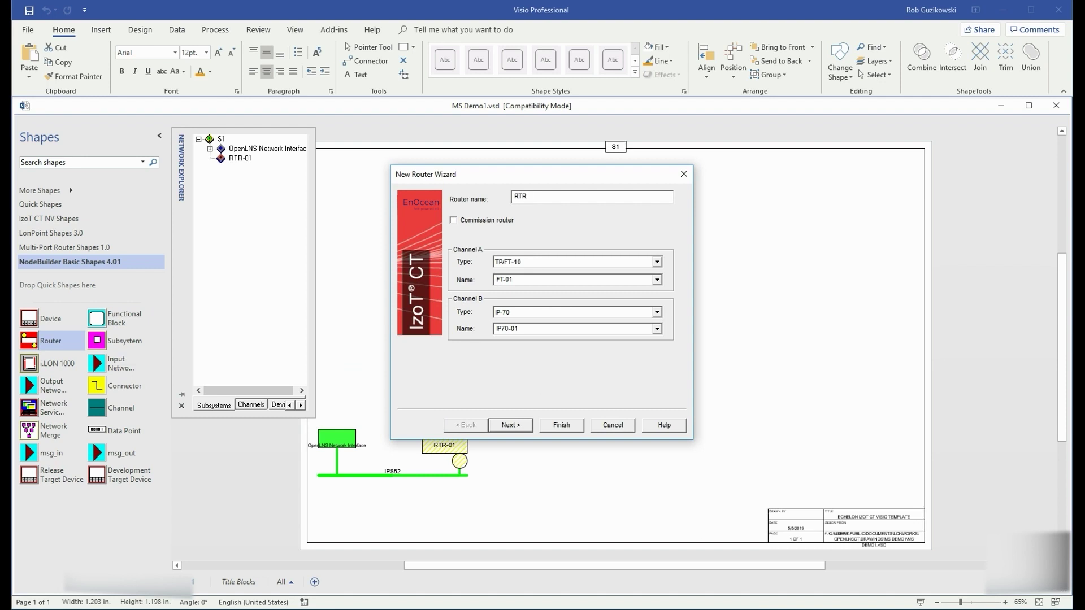
{"action": "type", "text": "-70-01"}
{"action": "left_click", "coordinate": [510, 425]}
{"action": "left_click", "coordinate": [561, 425]}
Step: Add subsystem Exp-01 beside RTR-01 and open its page
{"action": "left_click_drag", "start_coordinate": [101, 345], "coordinate": [542, 449]}
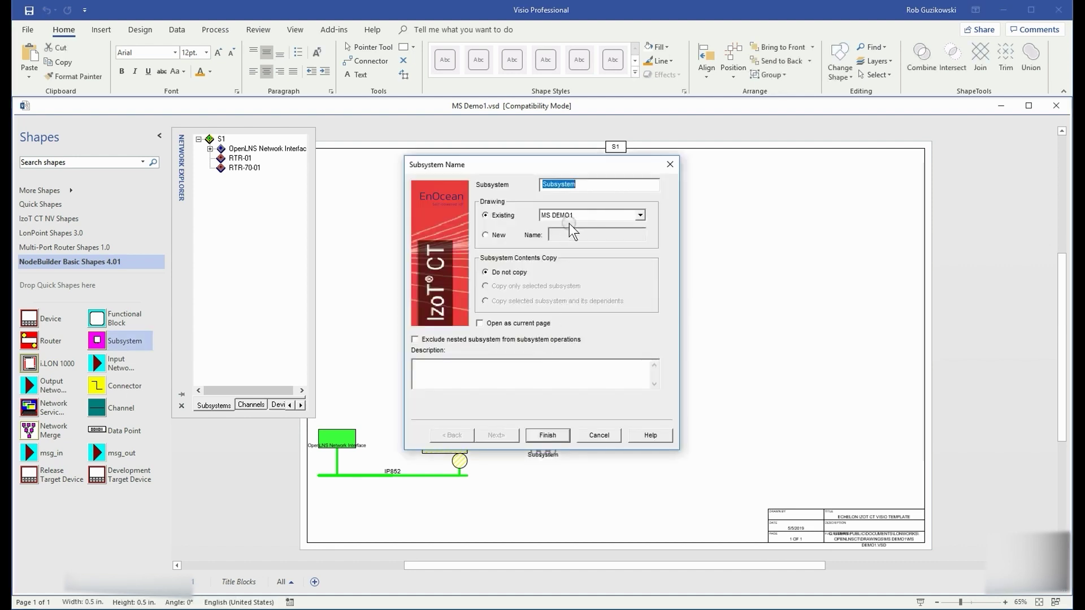
{"action": "type", "text": "Exp-01"}
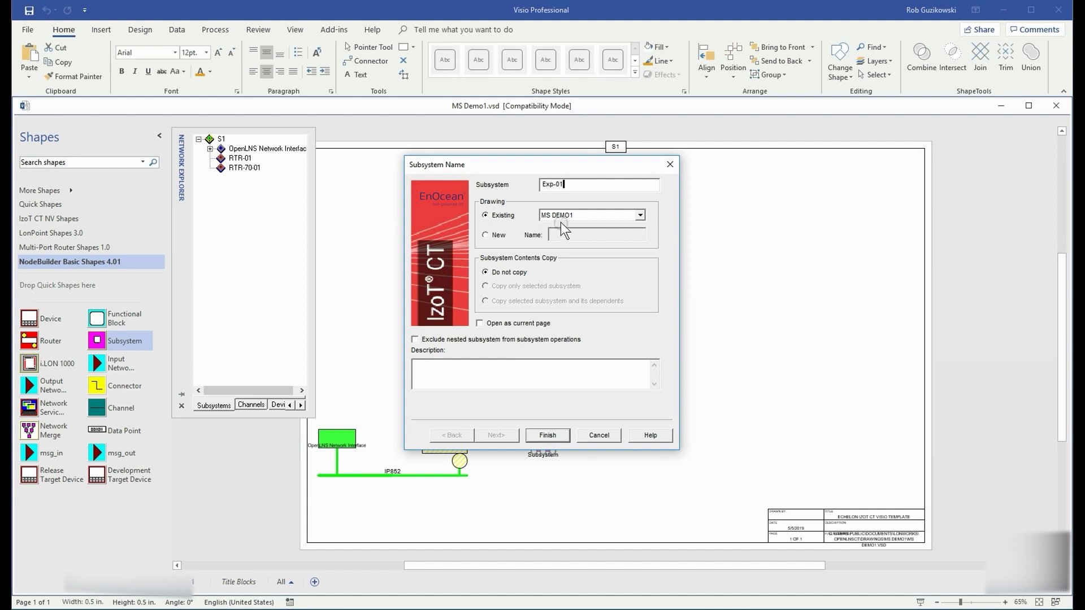
{"action": "left_click", "coordinate": [542, 435]}
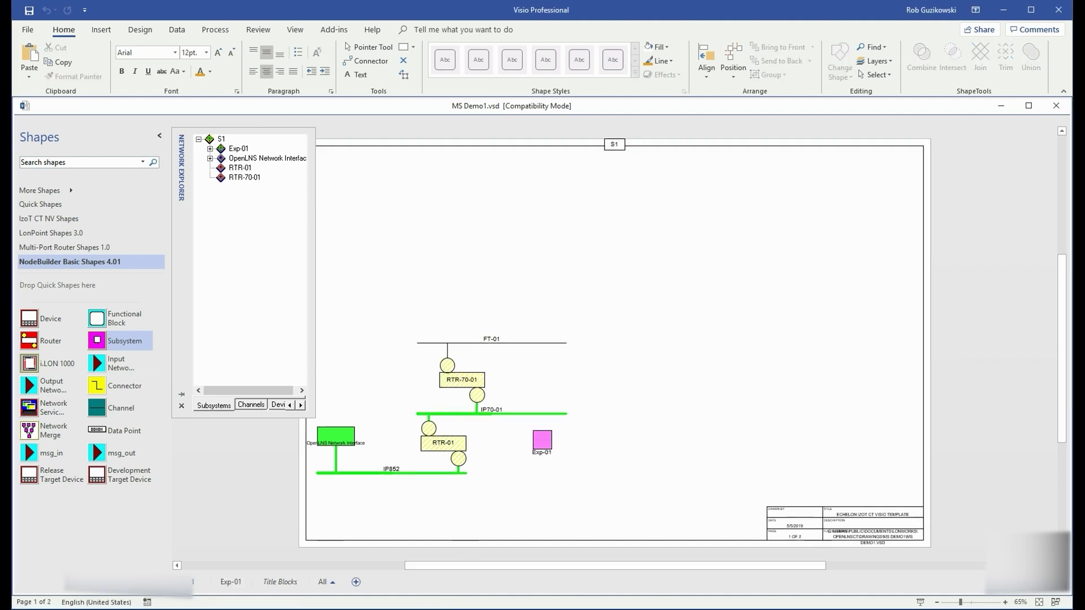
{"action": "double_click", "coordinate": [542, 439]}
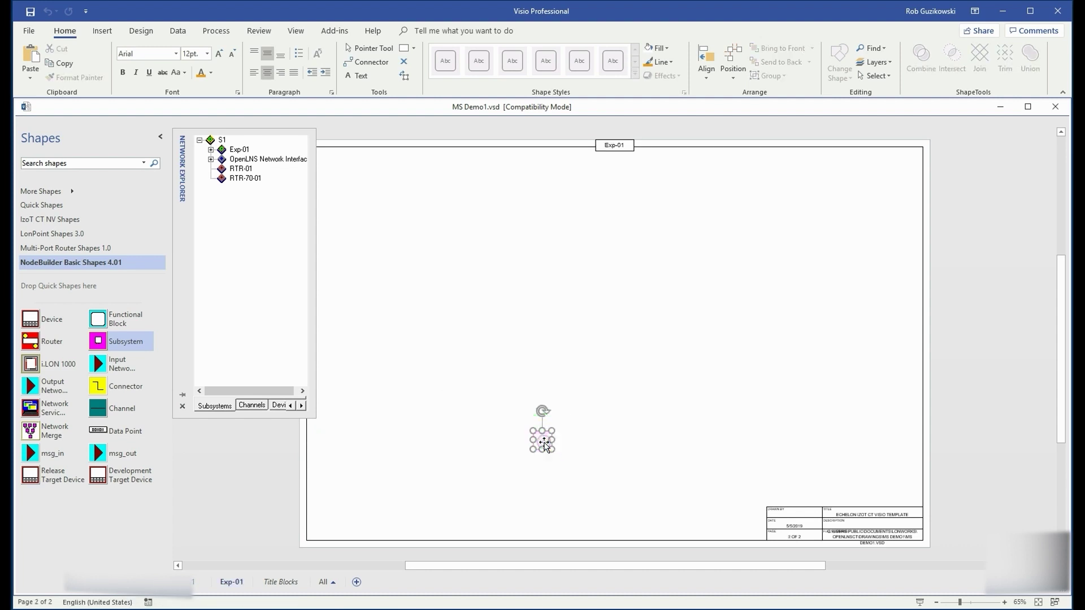
Step: Place channel shapes on Exp-01 referring to the existing FT-01 and IP70-01 channels
{"action": "left_click_drag", "start_coordinate": [98, 408], "coordinate": [442, 456]}
{"action": "left_click", "coordinate": [434, 210]}
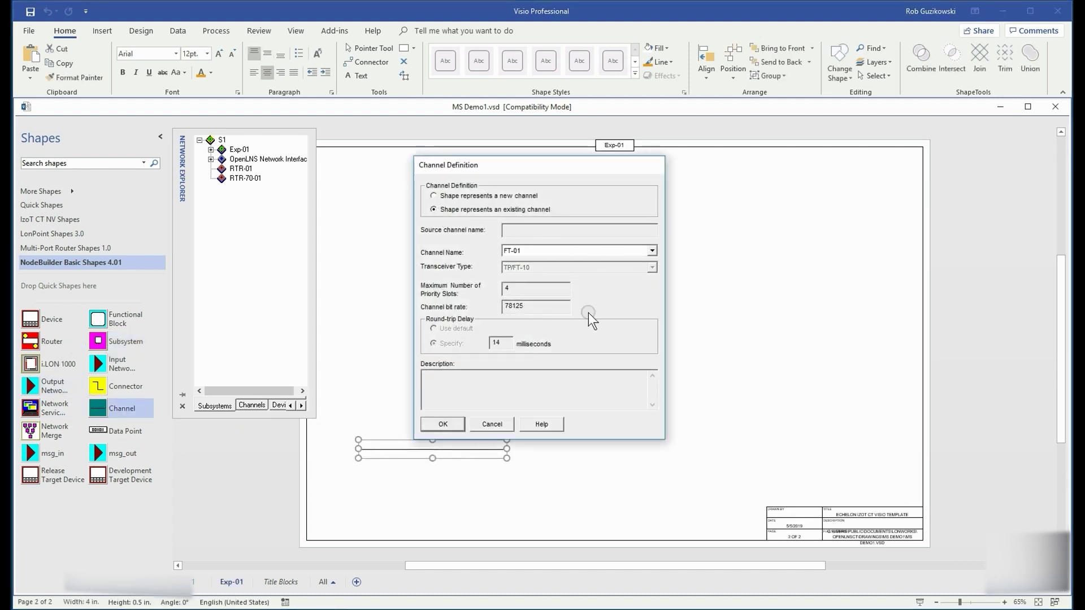
{"action": "left_click", "coordinate": [443, 424]}
{"action": "left_click_drag", "start_coordinate": [107, 412], "coordinate": [411, 376]}
{"action": "left_click", "coordinate": [434, 209]}
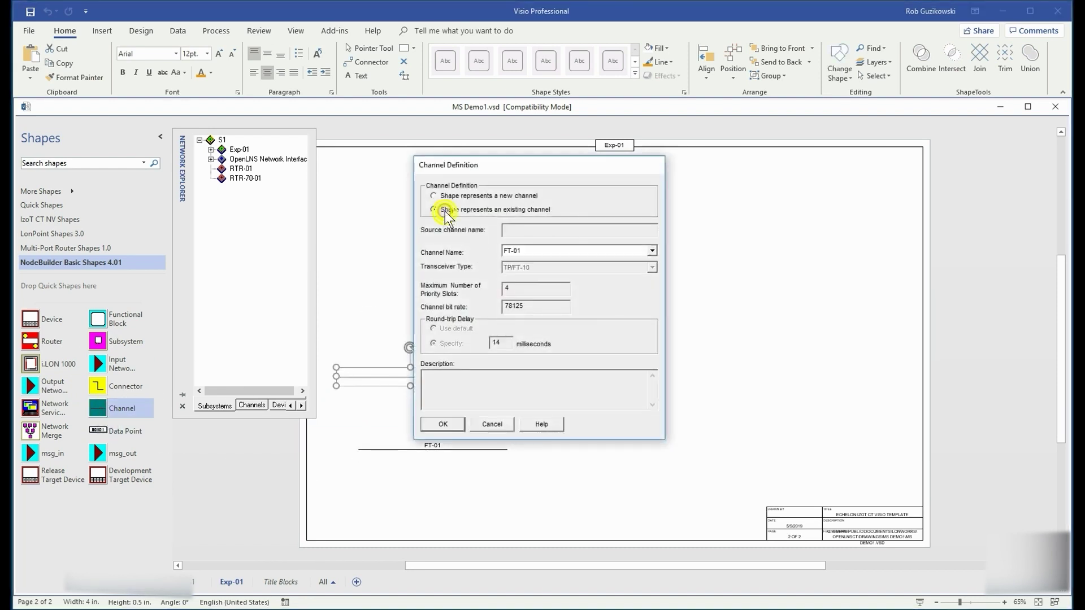
{"action": "left_click", "coordinate": [652, 250]}
{"action": "left_click", "coordinate": [542, 272]}
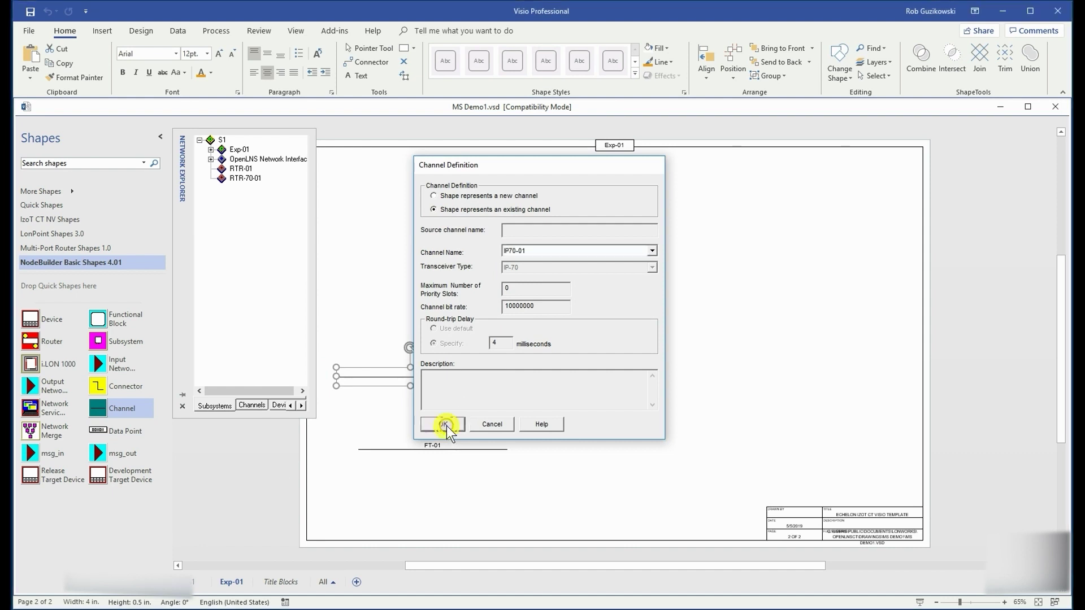
{"action": "left_click", "coordinate": [443, 424]}
Step: Add two devices MS-01 and MS-02 on FT-01 using a new 6kEvbMultiSensor.xif template
{"action": "left_click_drag", "start_coordinate": [30, 325], "coordinate": [394, 467]}
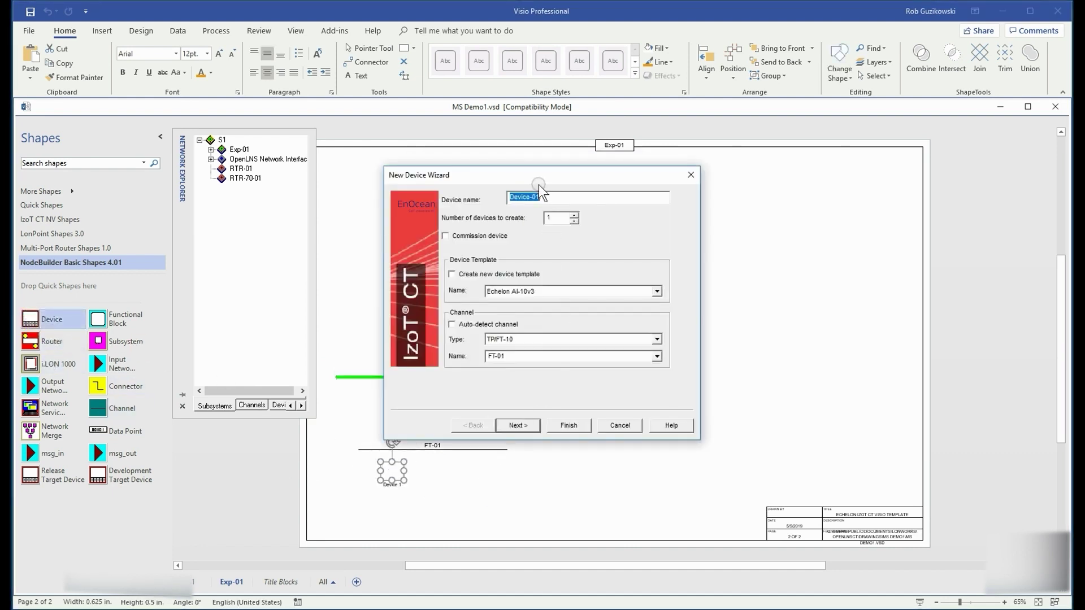
{"action": "type", "text": "MS-01"}
{"action": "left_click", "coordinate": [573, 215]}
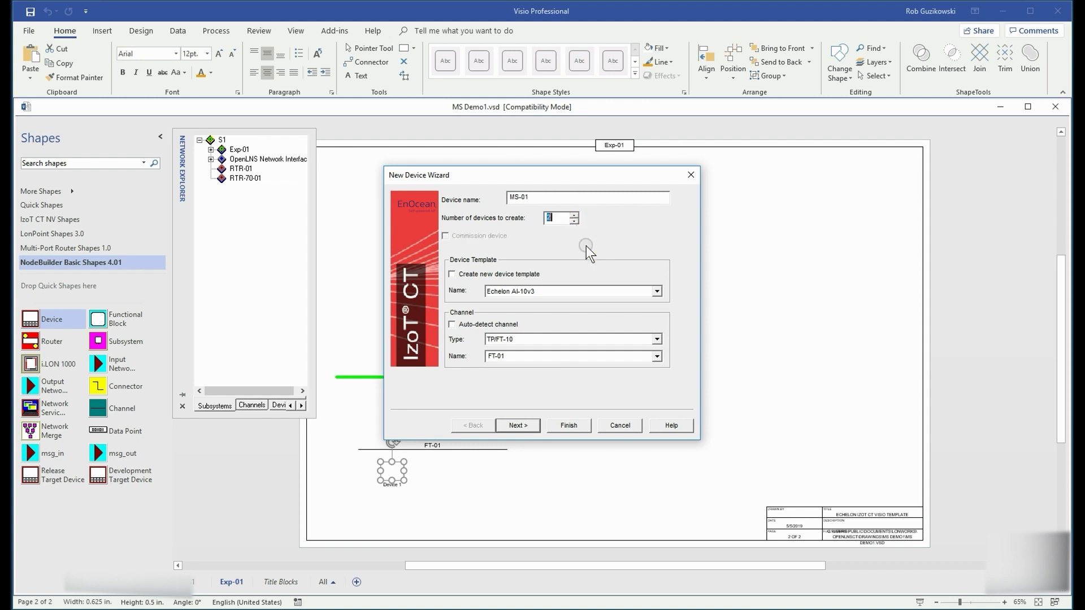
{"action": "left_click", "coordinate": [452, 274]}
{"action": "left_click", "coordinate": [523, 426]}
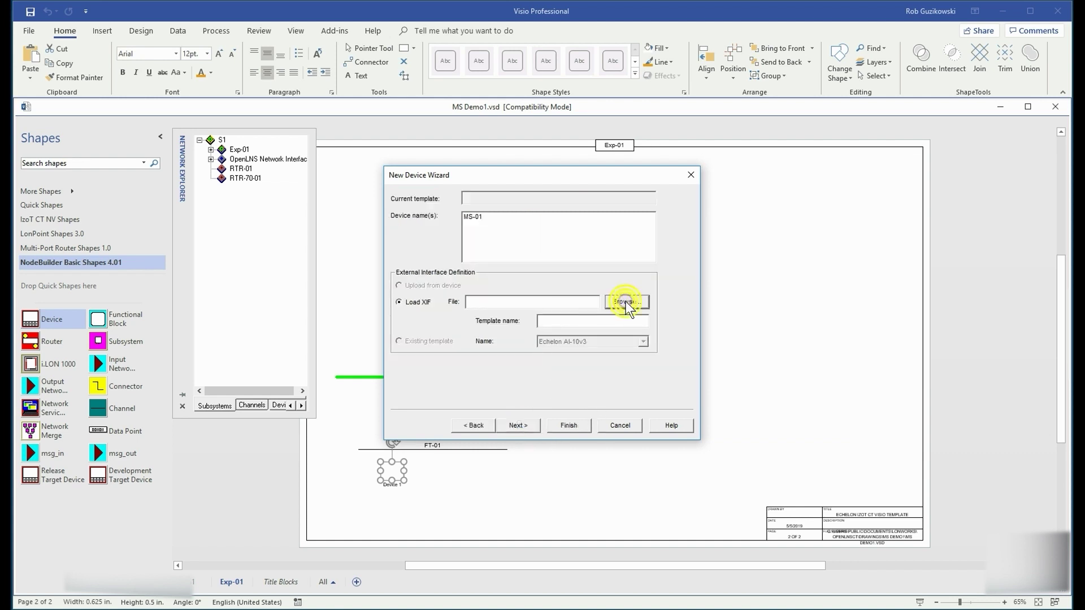
{"action": "left_click", "coordinate": [625, 301]}
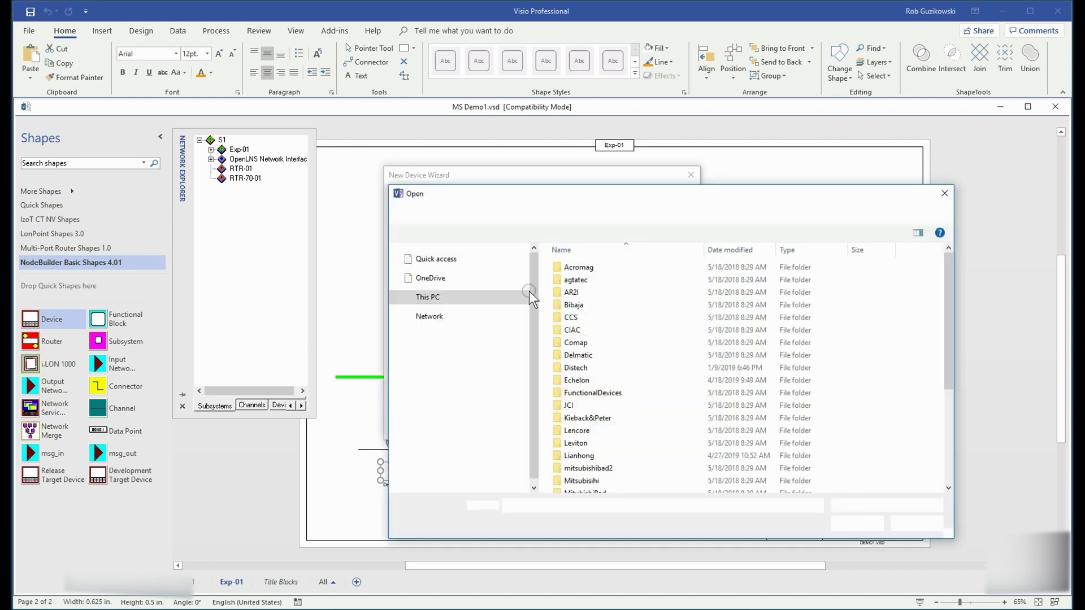
{"action": "double_click", "coordinate": [576, 381]}
{"action": "double_click", "coordinate": [584, 306]}
{"action": "left_click", "coordinate": [593, 280]}
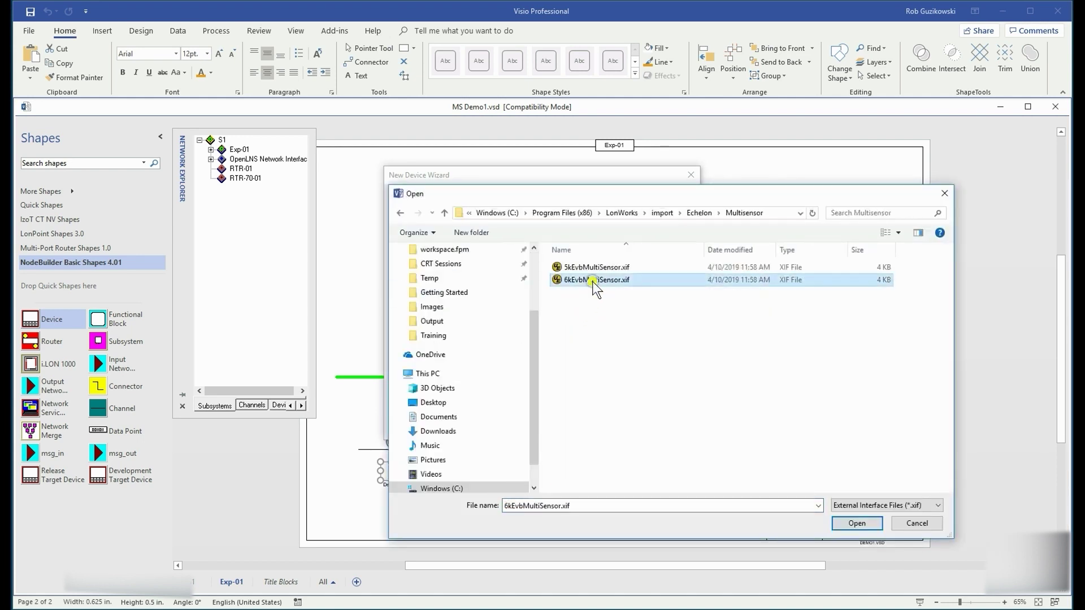
{"action": "left_click", "coordinate": [856, 523]}
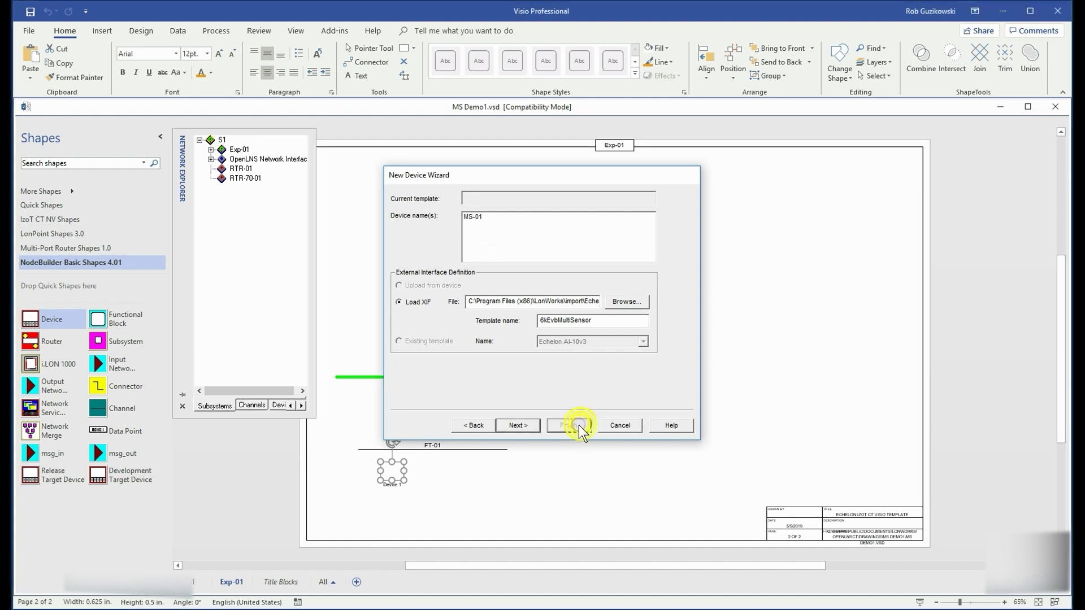
{"action": "left_click", "coordinate": [582, 427]}
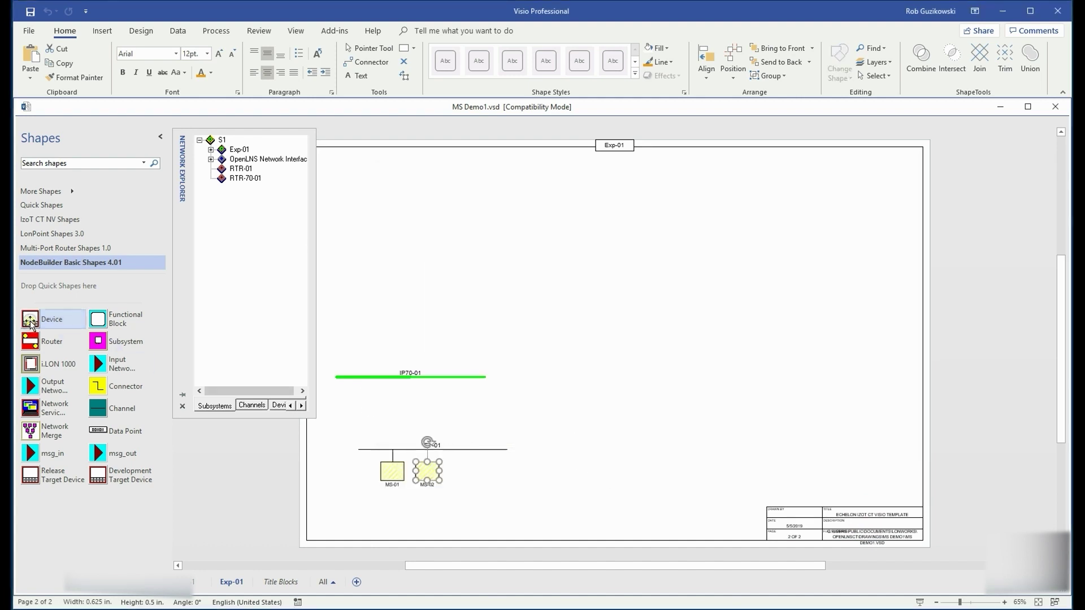
Step: Add device SIOT on IP70-01 with a new template from SmartServer IoT IP70.xif
{"action": "left_click_drag", "start_coordinate": [29, 323], "coordinate": [370, 407]}
{"action": "type", "text": "SIOT"}
{"action": "key", "text": "BackSpace"}
{"action": "key", "text": "BackSpace"}
{"action": "key", "text": "BackSpace"}
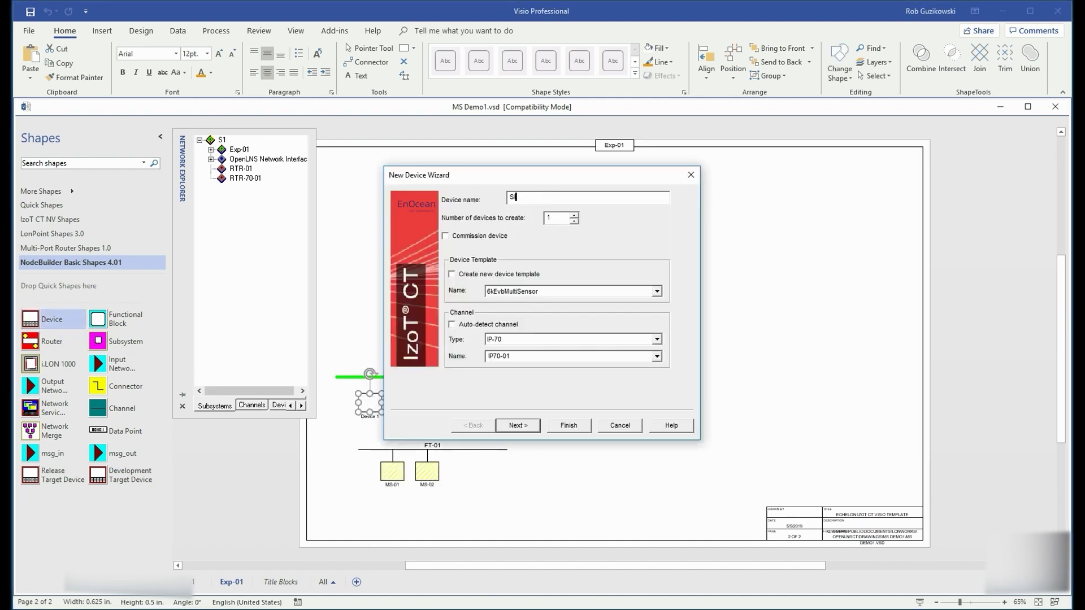
{"action": "left_click", "coordinate": [454, 275]}
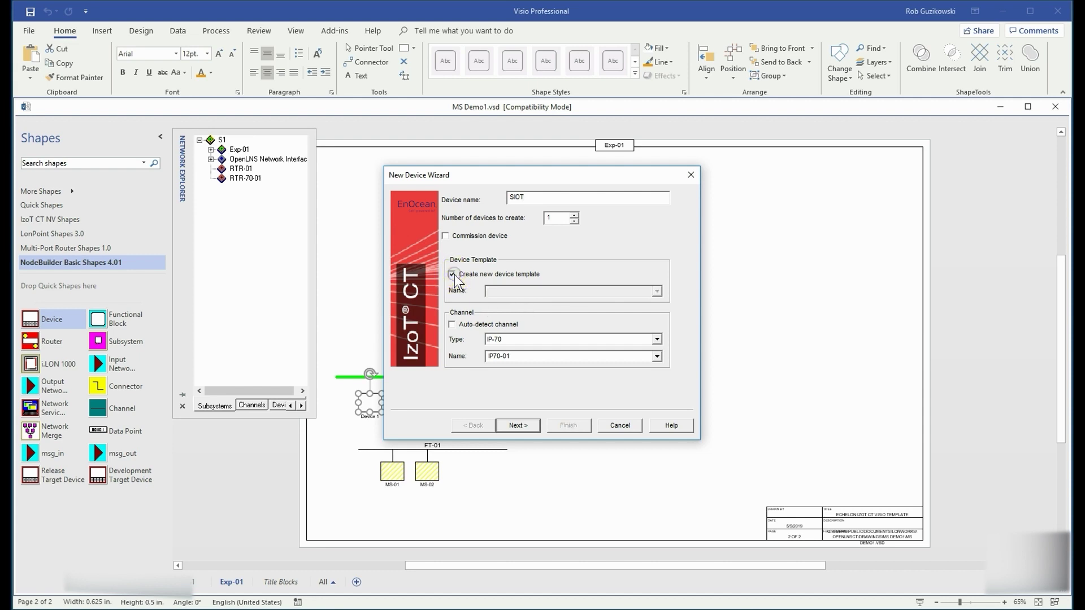
{"action": "left_click", "coordinate": [525, 425]}
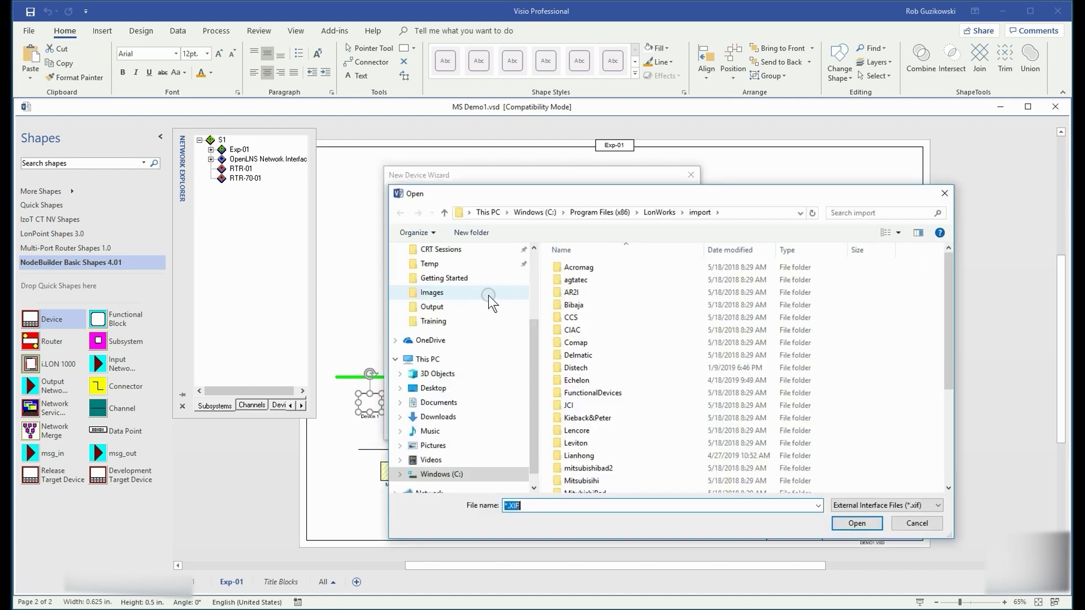
{"action": "double_click", "coordinate": [579, 273]}
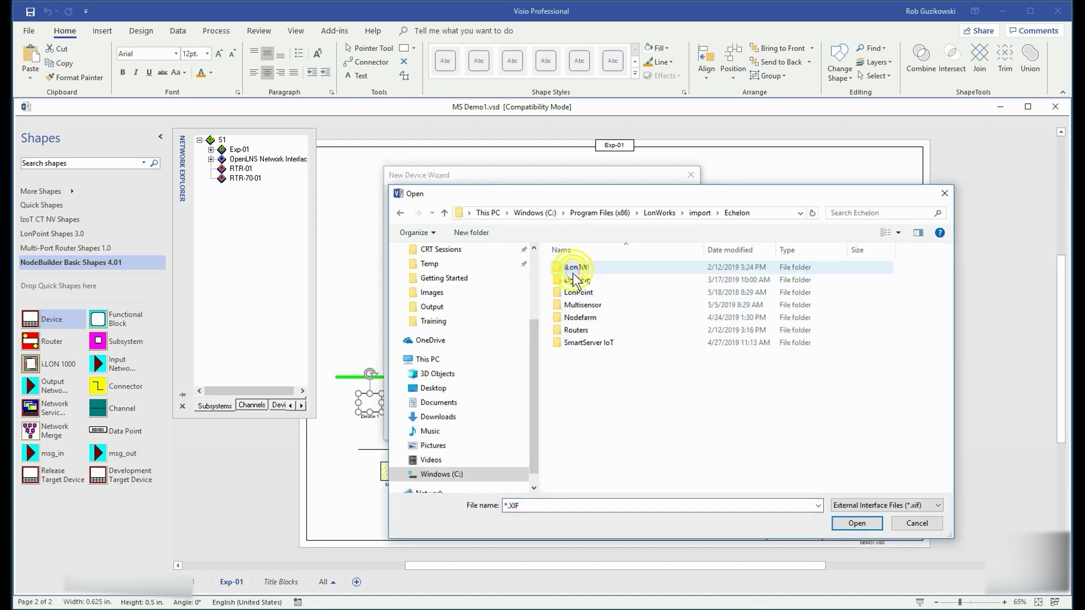
{"action": "double_click", "coordinate": [587, 341]}
{"action": "double_click", "coordinate": [606, 280]}
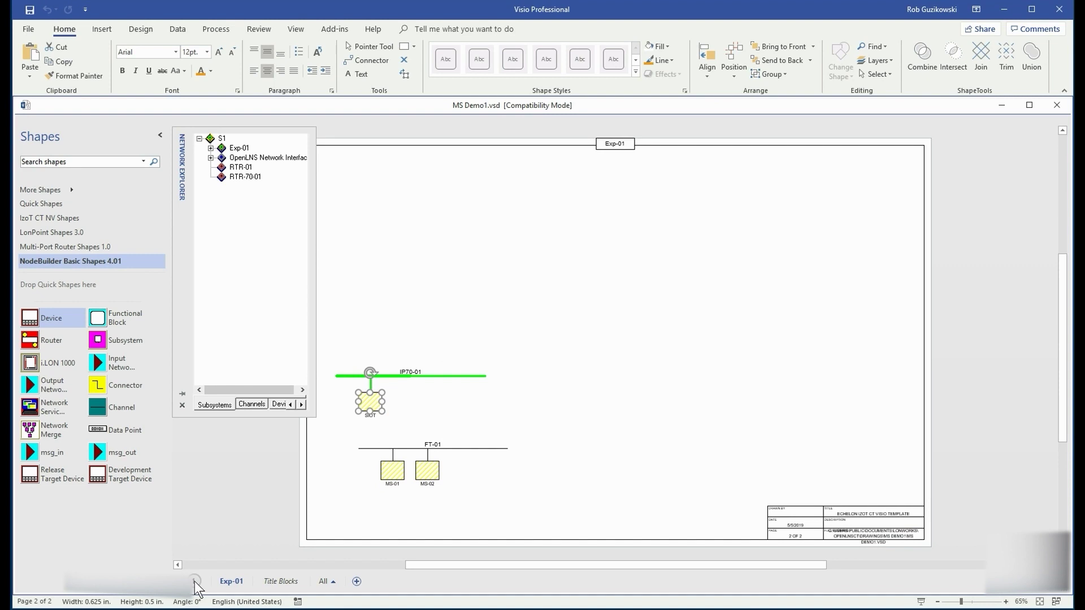
Step: On page S1, commission router RTR-01 using the eth0 service pin on the SmartServer page
{"action": "left_click", "coordinate": [194, 582]}
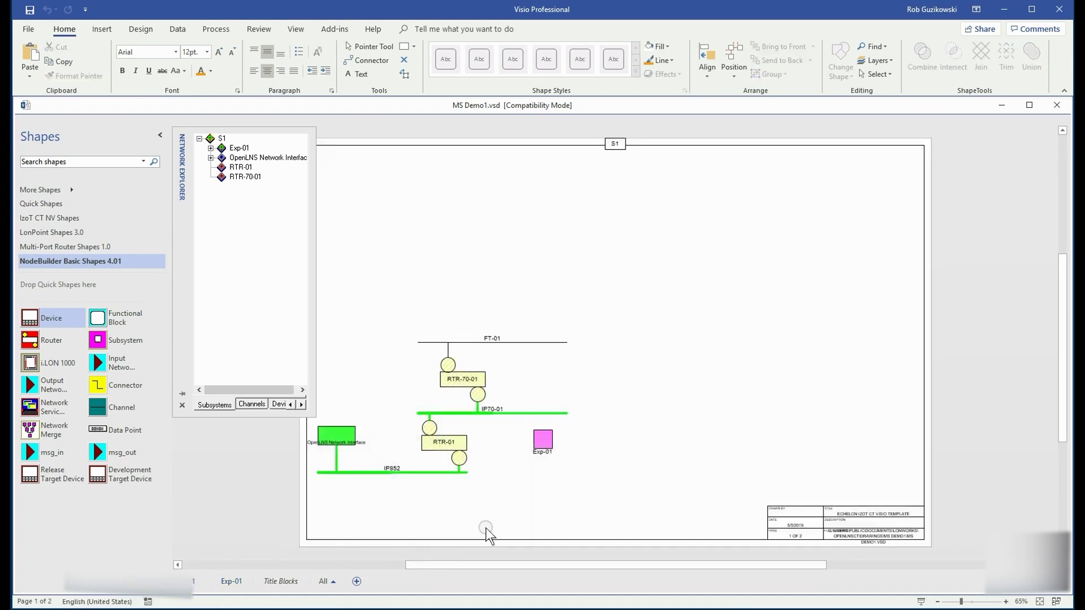
{"action": "left_click", "coordinate": [438, 449]}
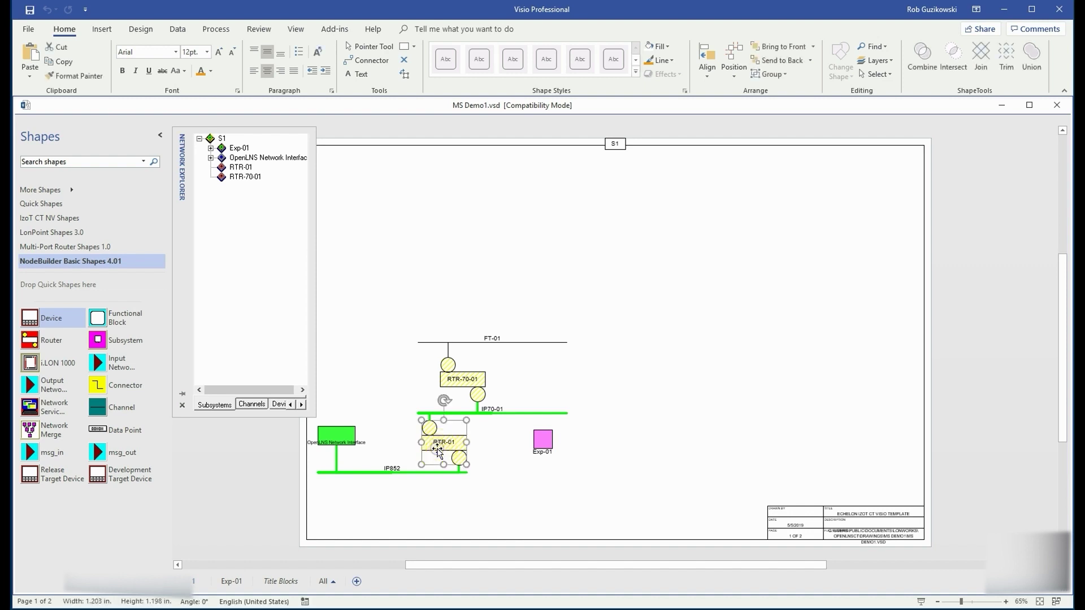
{"action": "right_click", "coordinate": [451, 448]}
{"action": "mouse_move", "coordinate": [513, 456]}
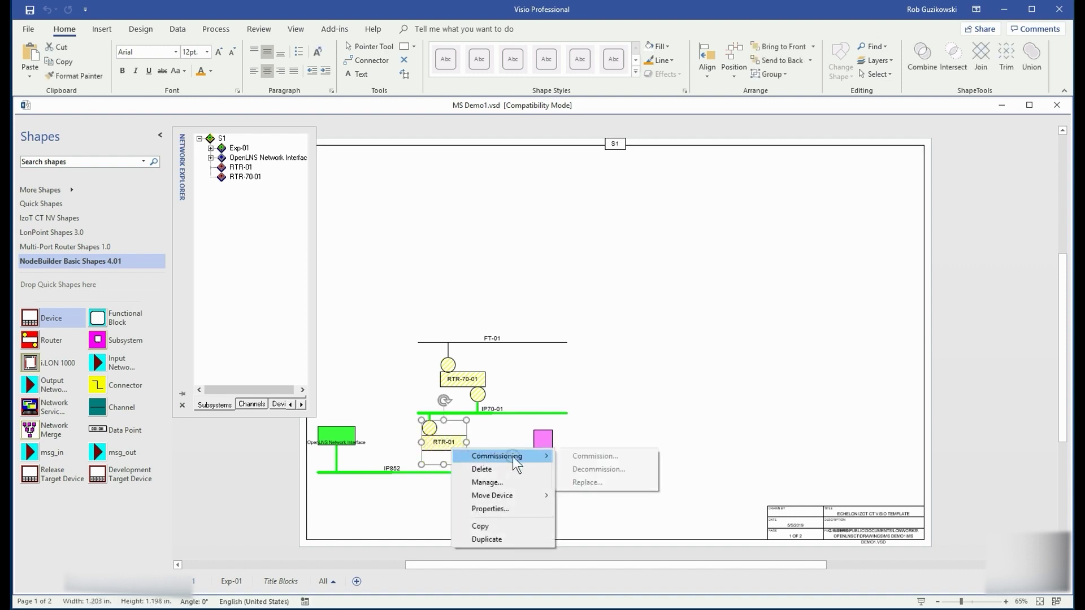
{"action": "left_click", "coordinate": [578, 455]}
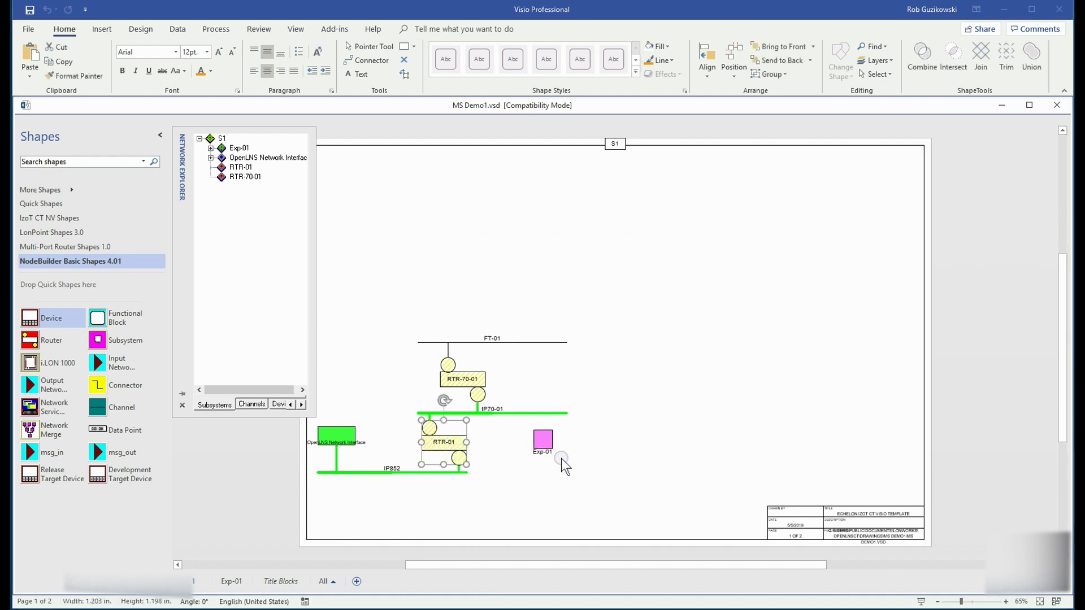
{"action": "left_click", "coordinate": [520, 421]}
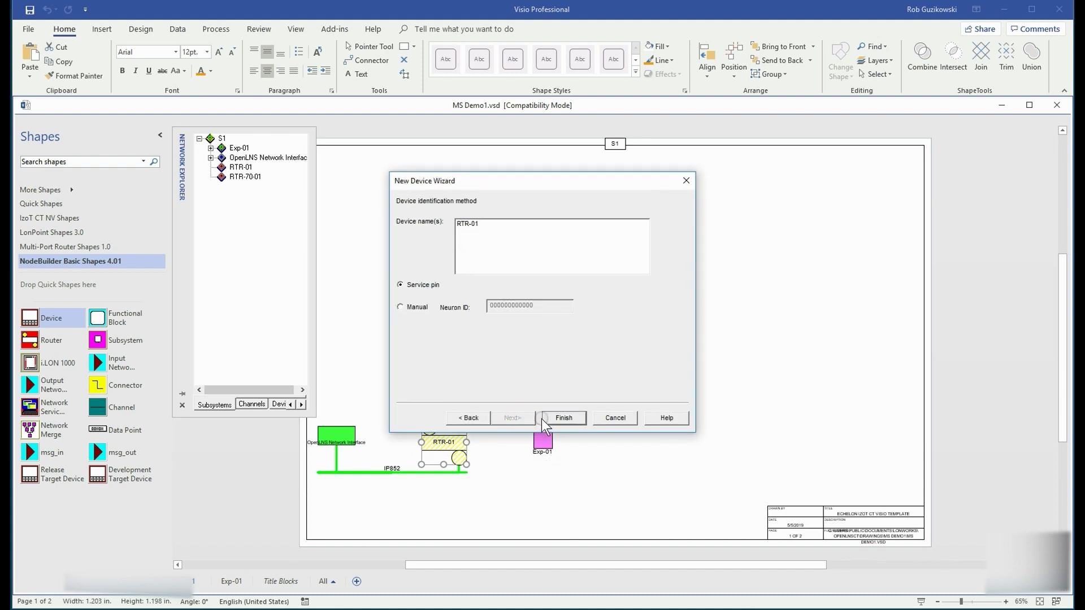
{"action": "left_click", "coordinate": [563, 418]}
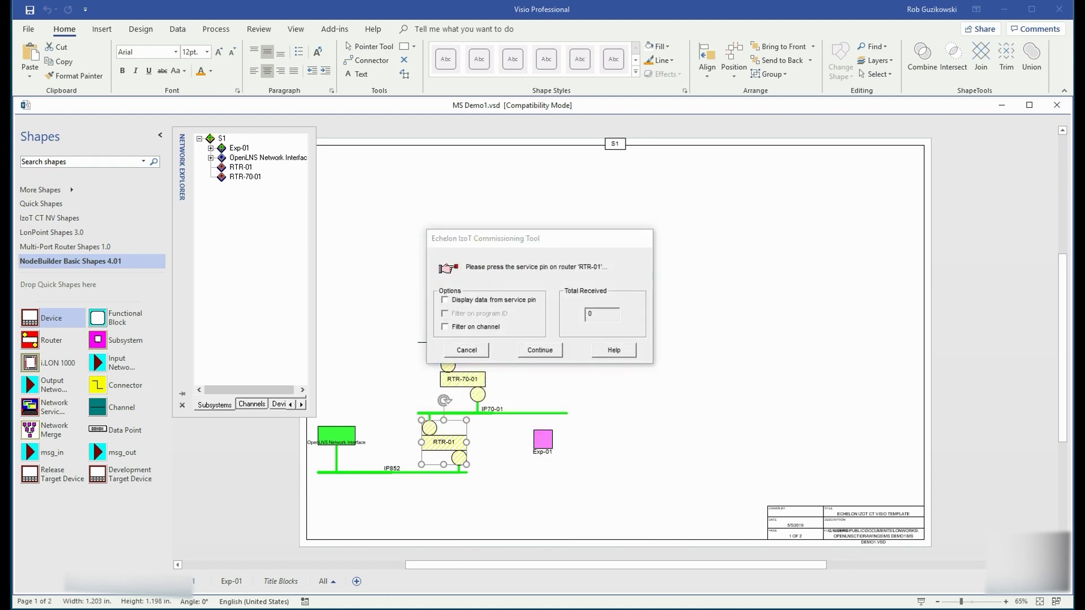
{"action": "key", "text": "alt+Tab"}
{"action": "left_click", "coordinate": [377, 314]}
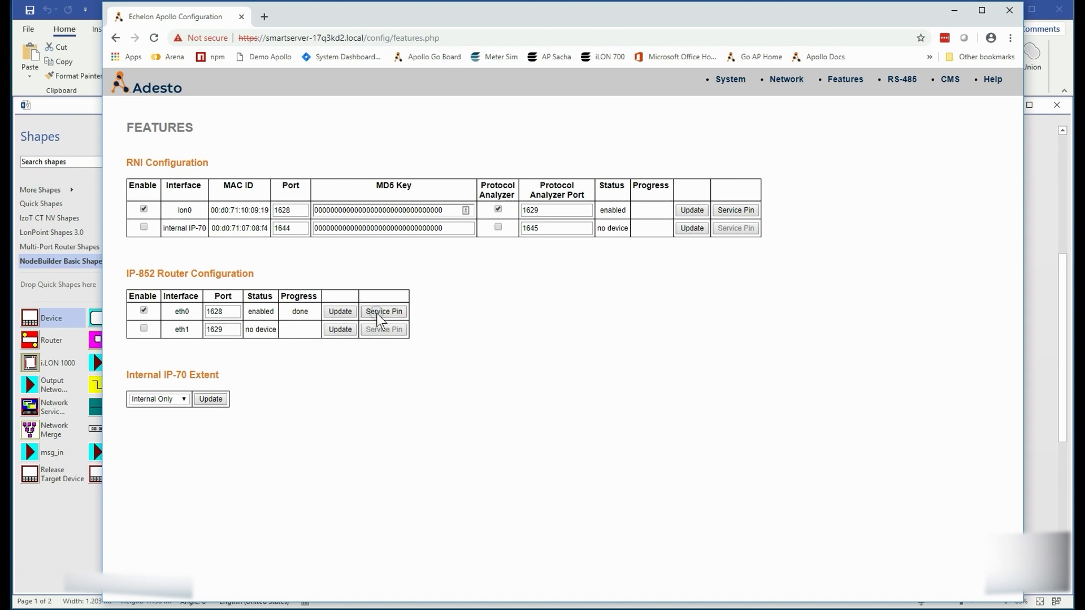
{"action": "left_click", "coordinate": [957, 12]}
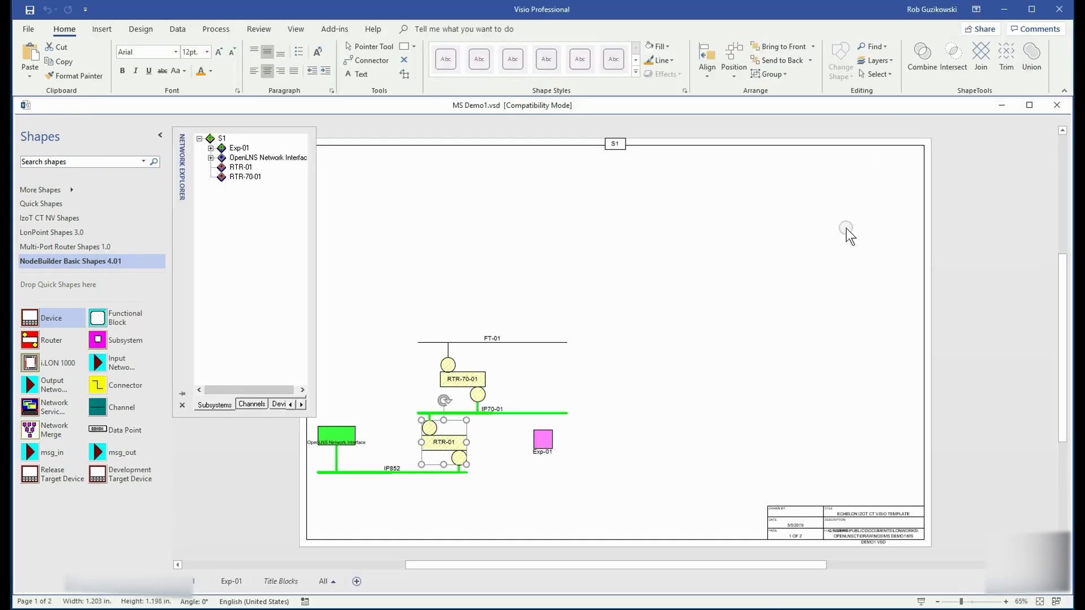
Step: Commission router RTR-70-01 using the SmartServer LonTalk interface's service pin
{"action": "left_click", "coordinate": [463, 380]}
{"action": "right_click", "coordinate": [464, 381]}
{"action": "mouse_move", "coordinate": [526, 391]}
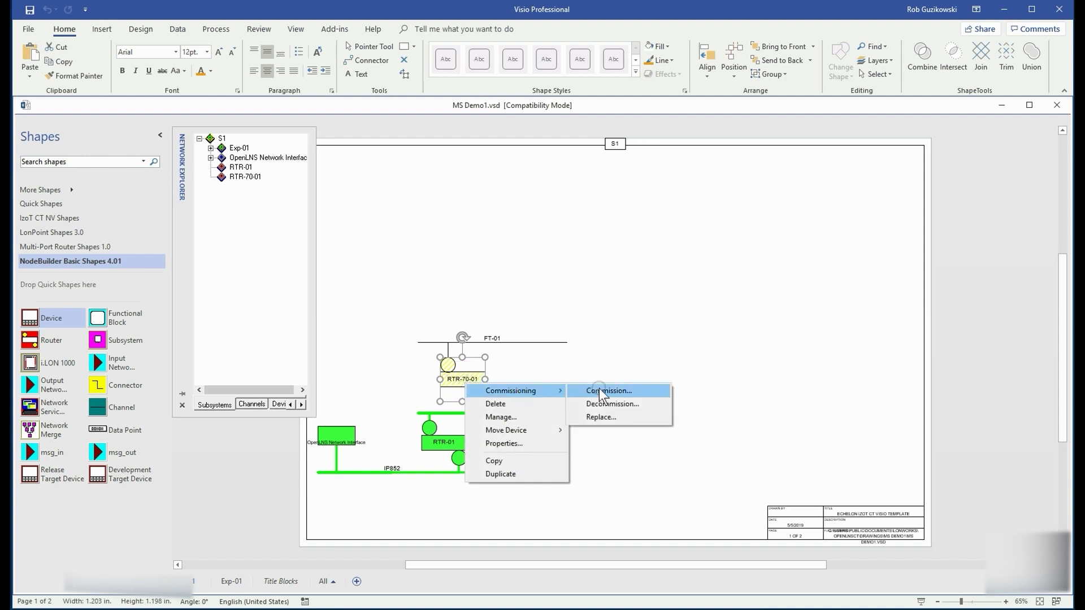
{"action": "left_click", "coordinate": [598, 388]}
{"action": "left_click", "coordinate": [517, 417]}
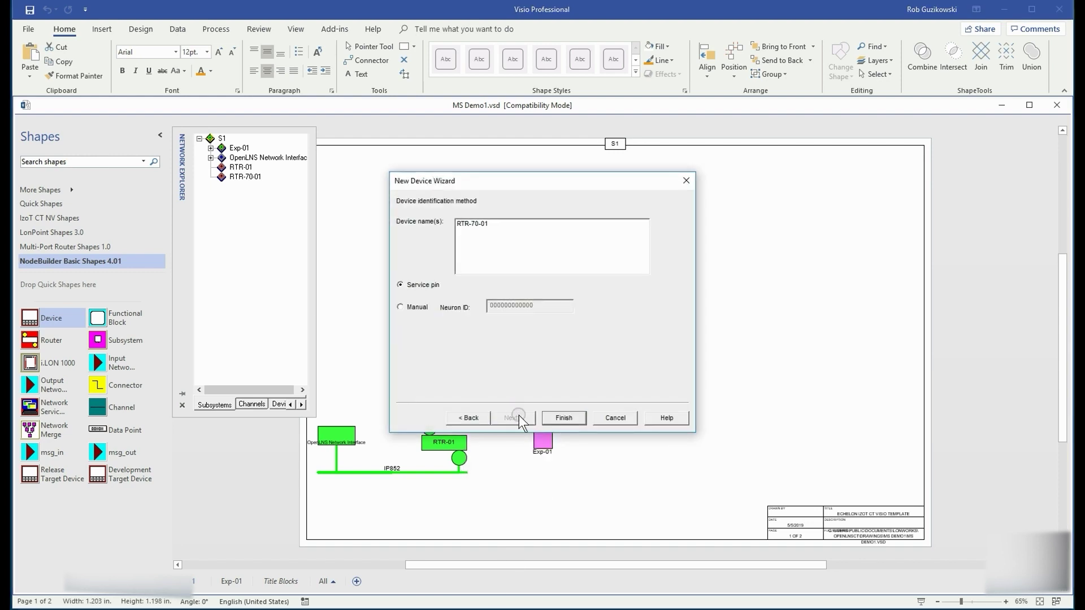
{"action": "left_click", "coordinate": [563, 418]}
{"action": "key", "text": "alt+Tab"}
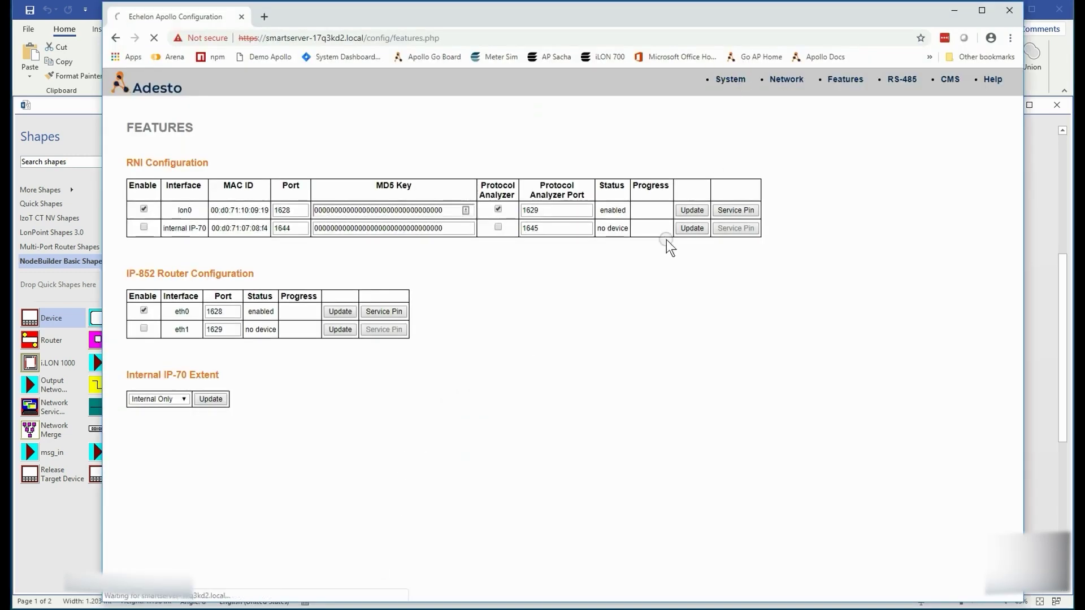
{"action": "left_click", "coordinate": [330, 313]}
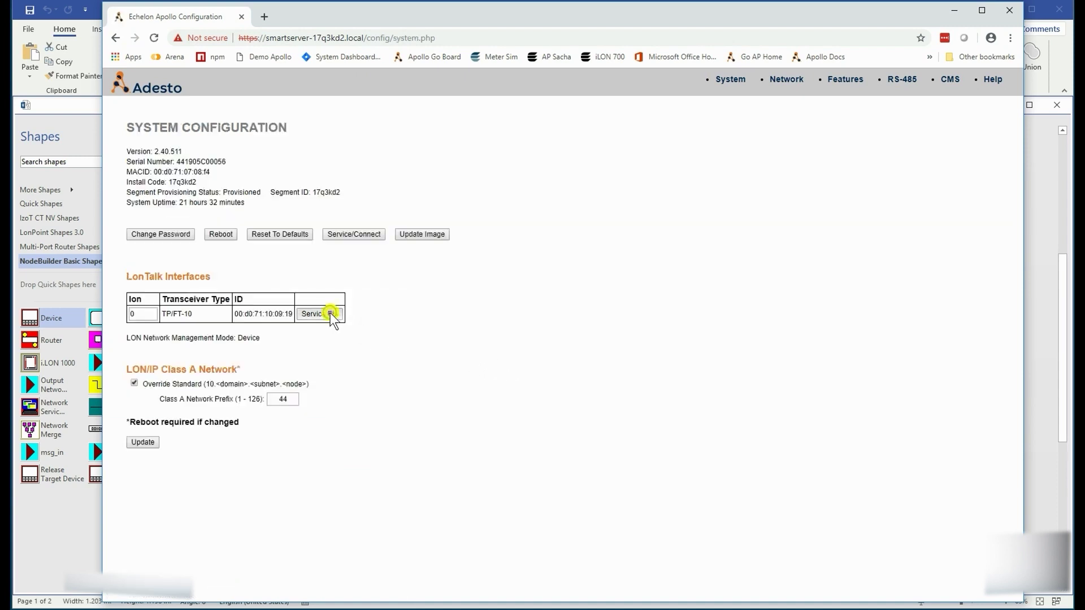
{"action": "left_click", "coordinate": [953, 10]}
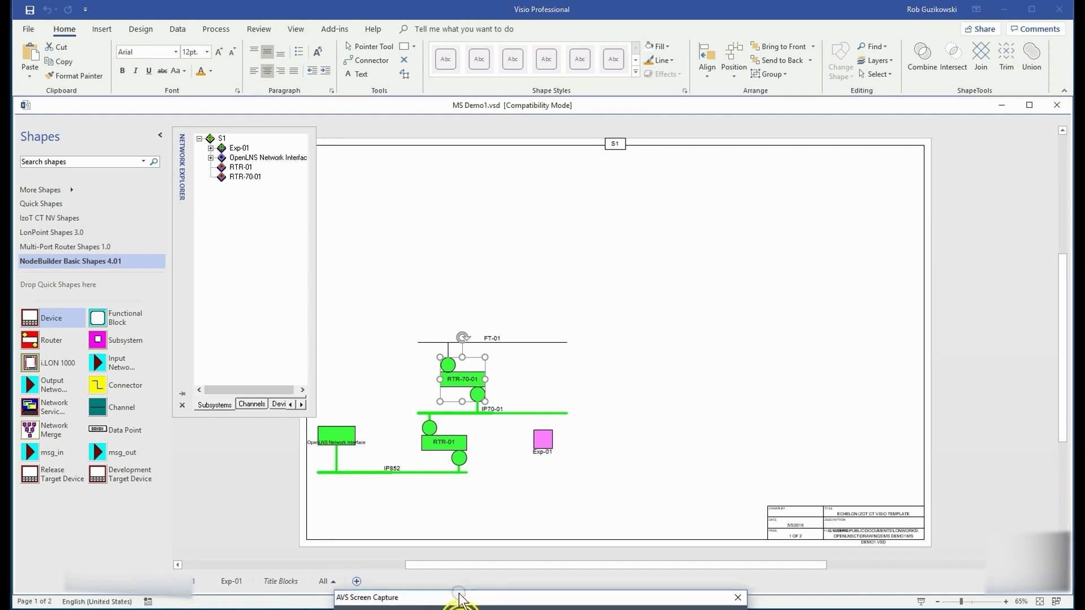
Step: Commission the SIOT device on Exp-01, sending the service pin from the SmartServer System Configuration page
{"action": "left_click", "coordinate": [231, 580]}
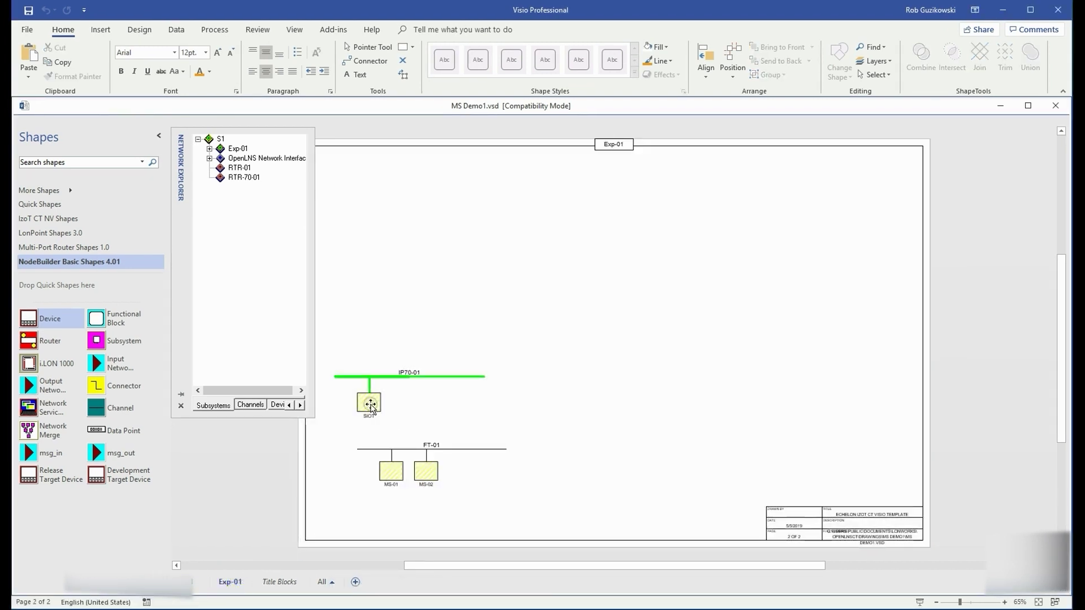
{"action": "left_click", "coordinate": [369, 403]}
{"action": "right_click", "coordinate": [373, 403]}
{"action": "mouse_move", "coordinate": [423, 430]}
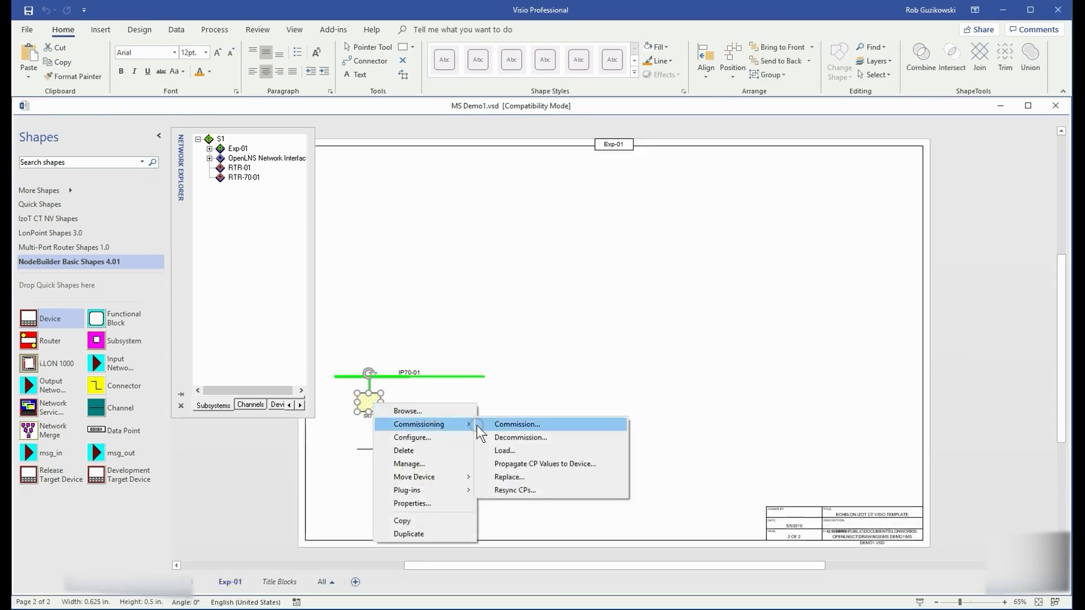
{"action": "left_click", "coordinate": [508, 424]}
{"action": "left_click", "coordinate": [511, 419]}
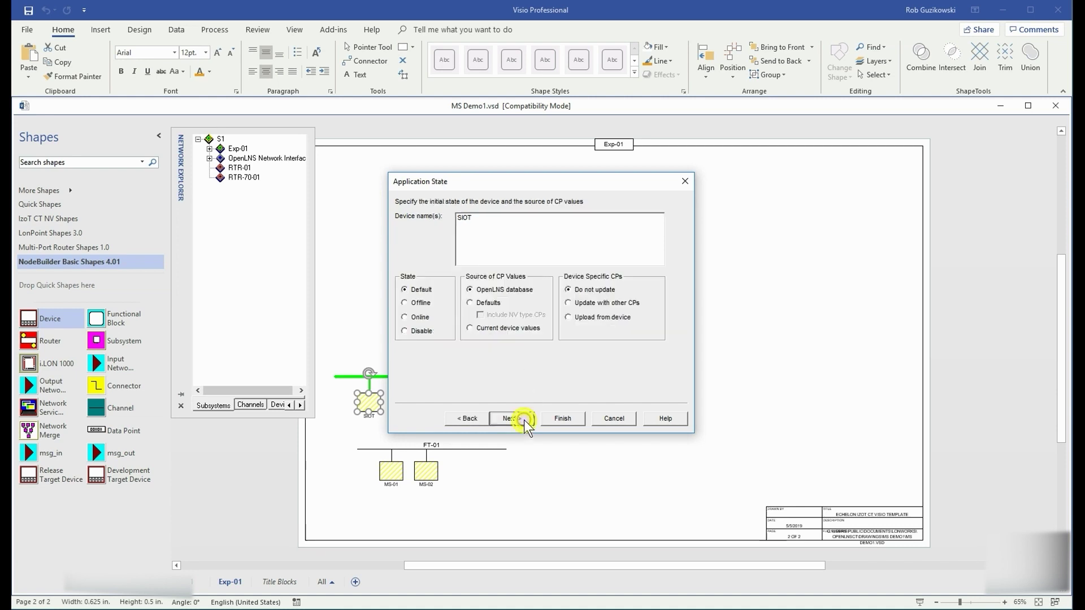
{"action": "left_click", "coordinate": [518, 416]}
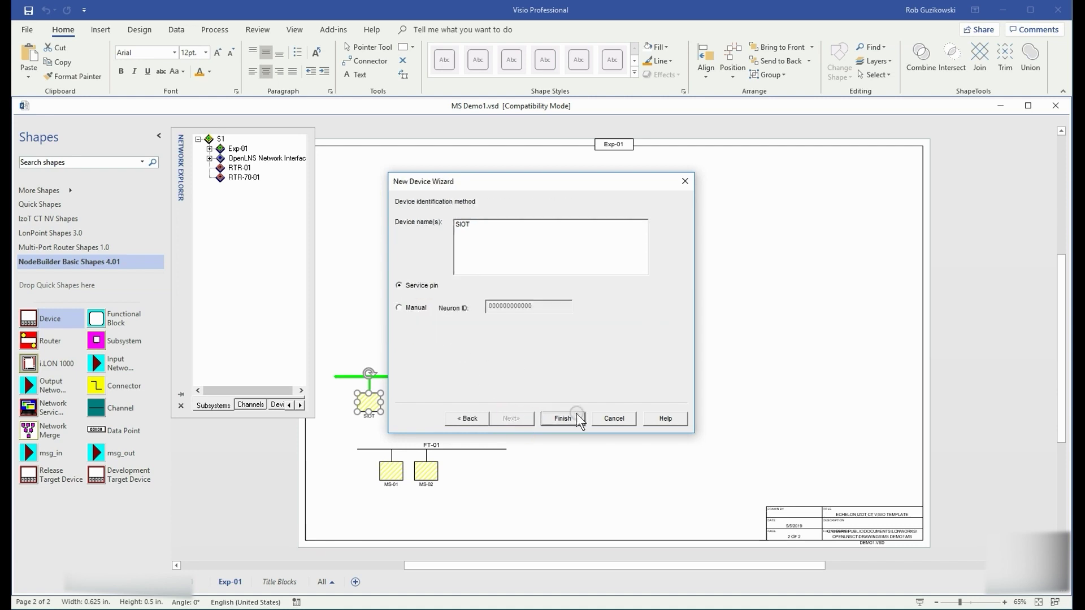
{"action": "left_click", "coordinate": [572, 412]}
{"action": "key", "text": "alt+Tab"}
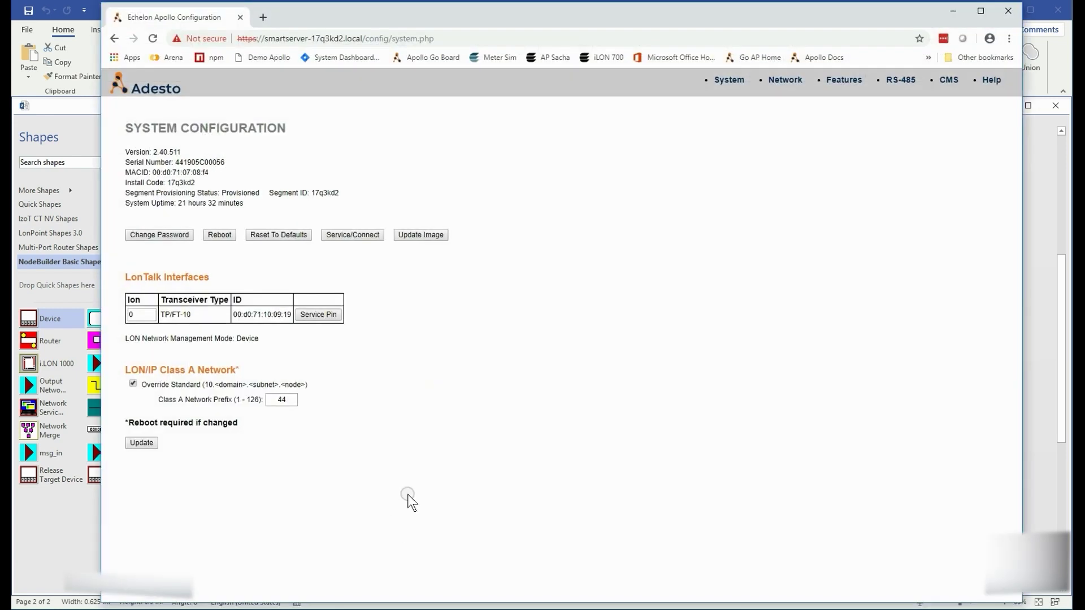
{"action": "left_click", "coordinate": [367, 236]}
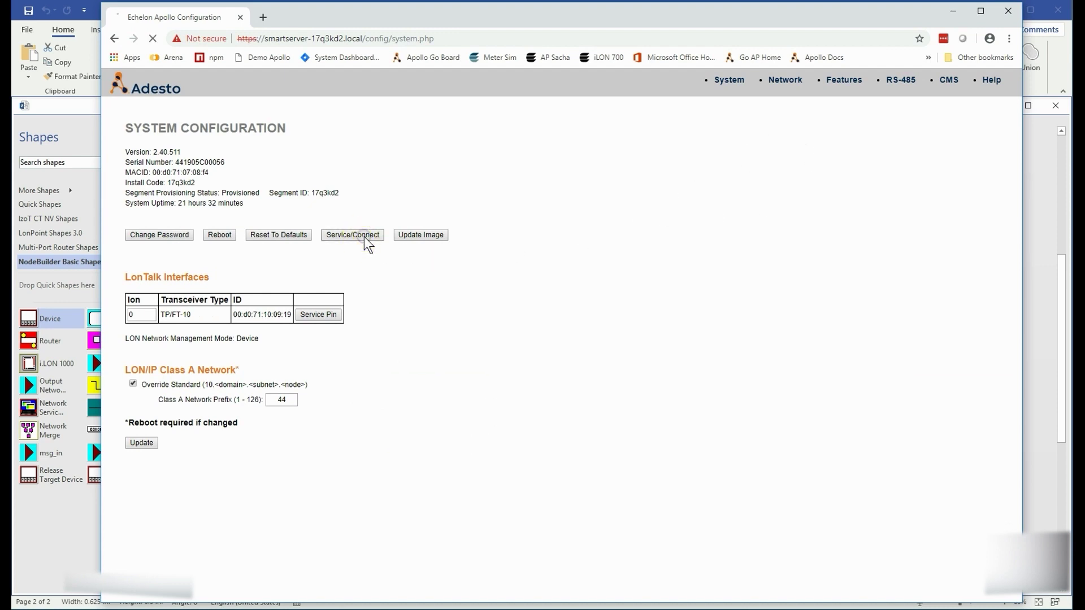
{"action": "left_click", "coordinate": [953, 11]}
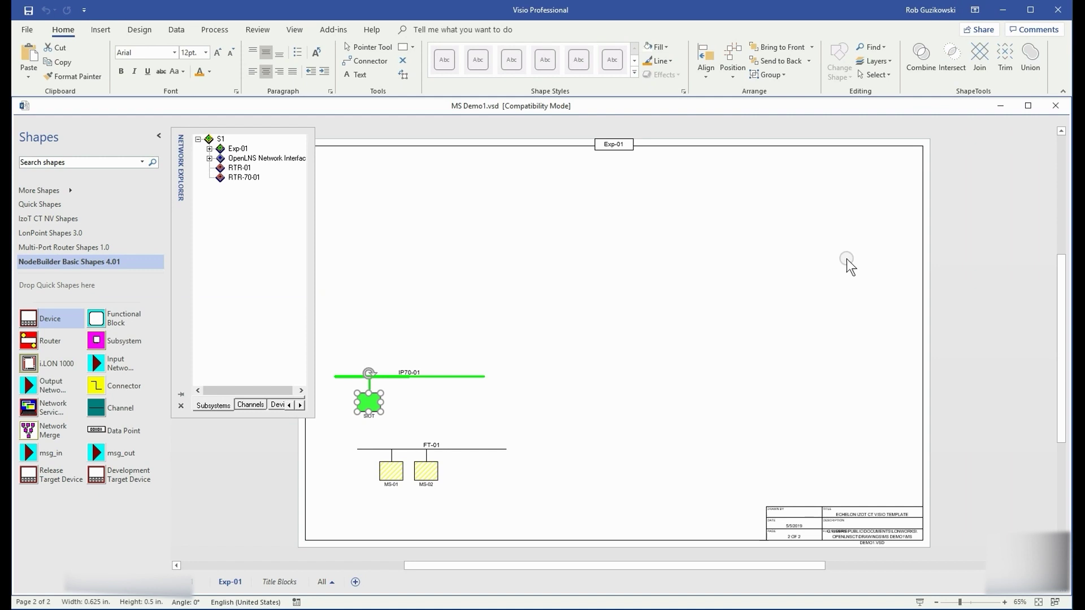
Step: Commission MS-01 and MS-02 together, loading the application image and setting them Online
{"action": "left_click", "coordinate": [389, 479]}
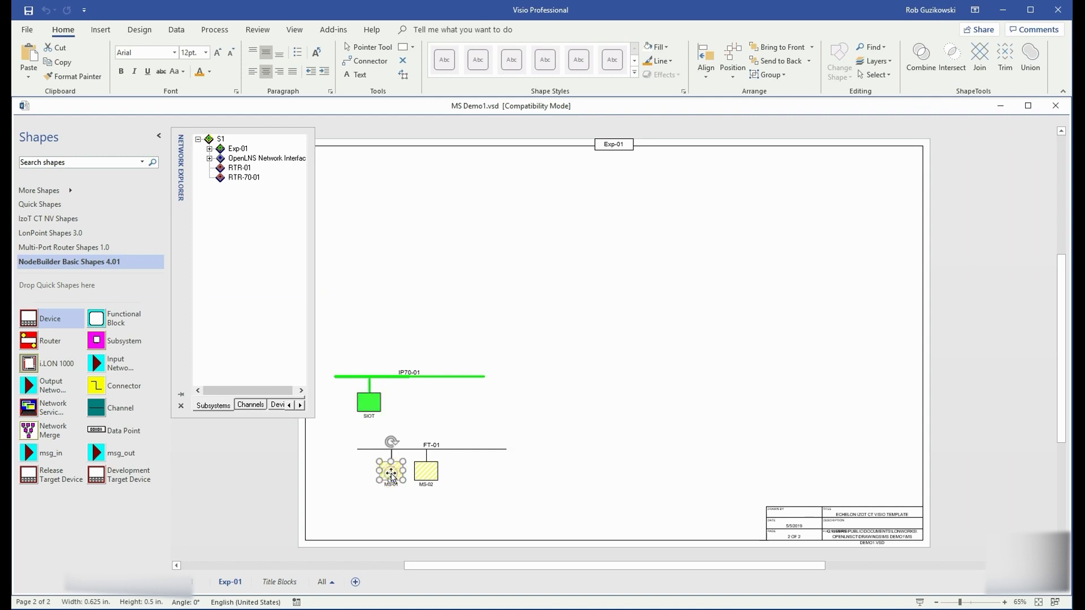
{"action": "left_click", "coordinate": [427, 476], "text": "shift"}
{"action": "right_click", "coordinate": [428, 476]}
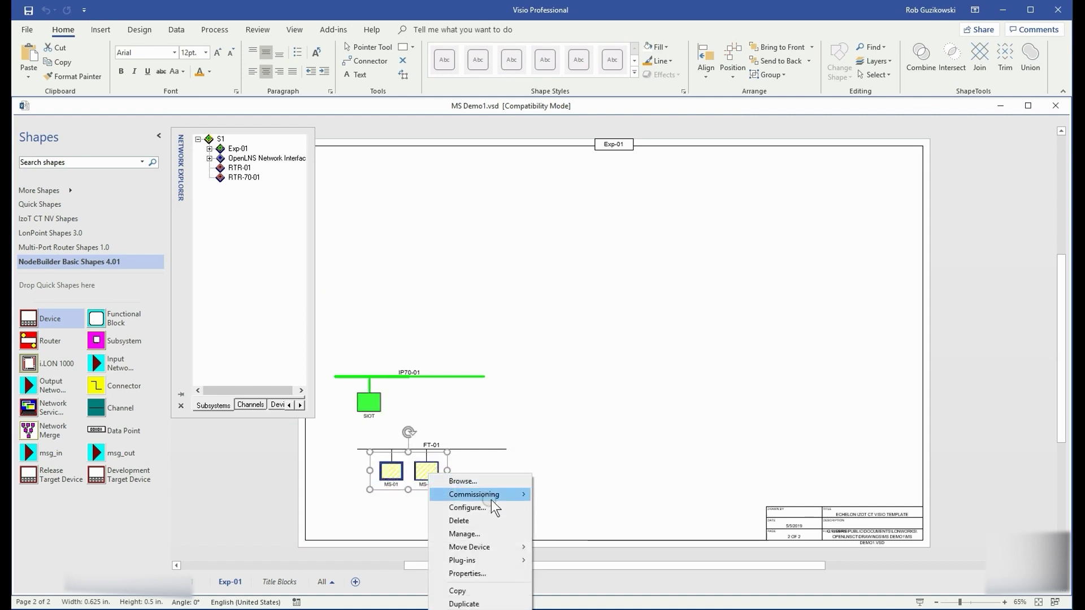
{"action": "mouse_move", "coordinate": [490, 495]}
{"action": "left_click", "coordinate": [571, 495]}
{"action": "left_click", "coordinate": [397, 283]}
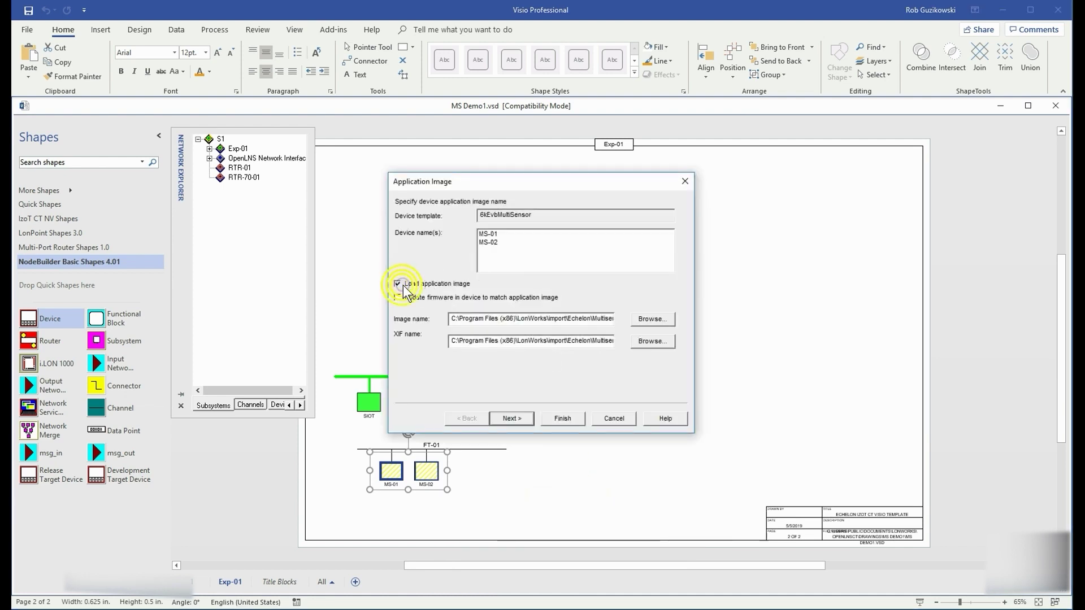
{"action": "left_click", "coordinate": [511, 418]}
{"action": "left_click", "coordinate": [404, 316]}
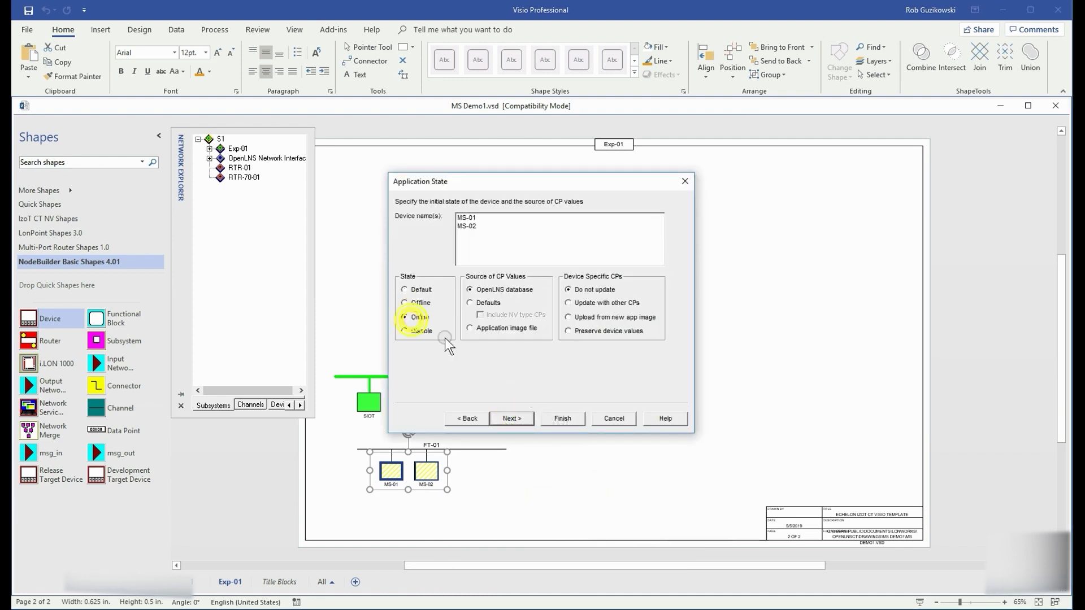
{"action": "left_click", "coordinate": [511, 418]}
{"action": "left_click", "coordinate": [560, 419]}
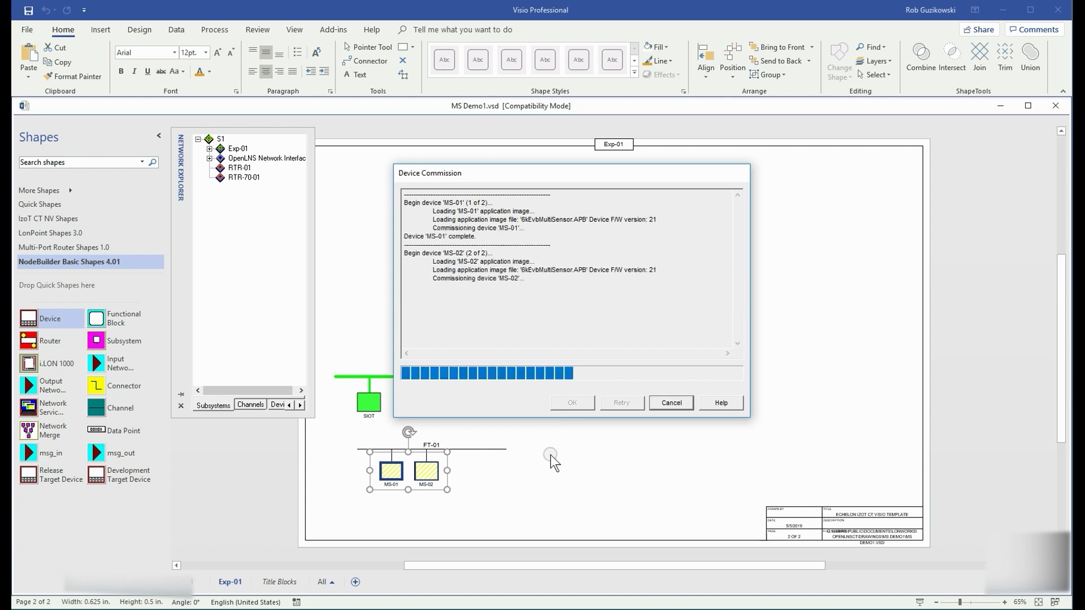
{"action": "left_click", "coordinate": [572, 403]}
Step: Add MS-01 lamp blocks L1 (Lamp[0]) and L2, stacked one below the other
{"action": "left_click_drag", "start_coordinate": [121, 324], "coordinate": [424, 209]}
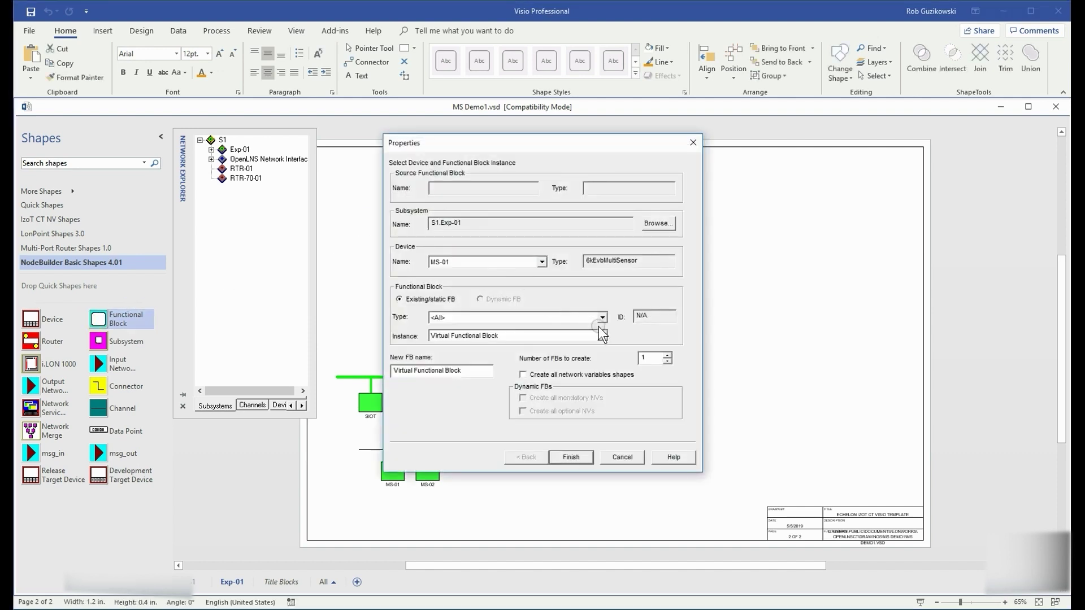
{"action": "left_click", "coordinate": [602, 336]}
{"action": "left_click", "coordinate": [486, 357]}
{"action": "double_click", "coordinate": [441, 365]}
{"action": "type", "text": "L1"}
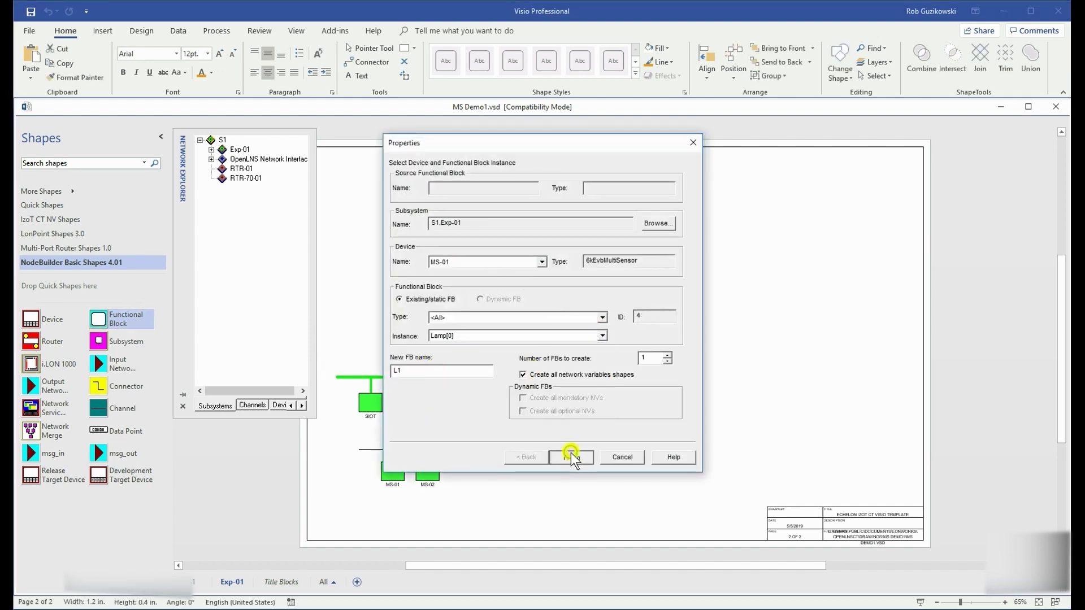
{"action": "left_click", "coordinate": [571, 453]}
{"action": "right_click", "coordinate": [434, 199]}
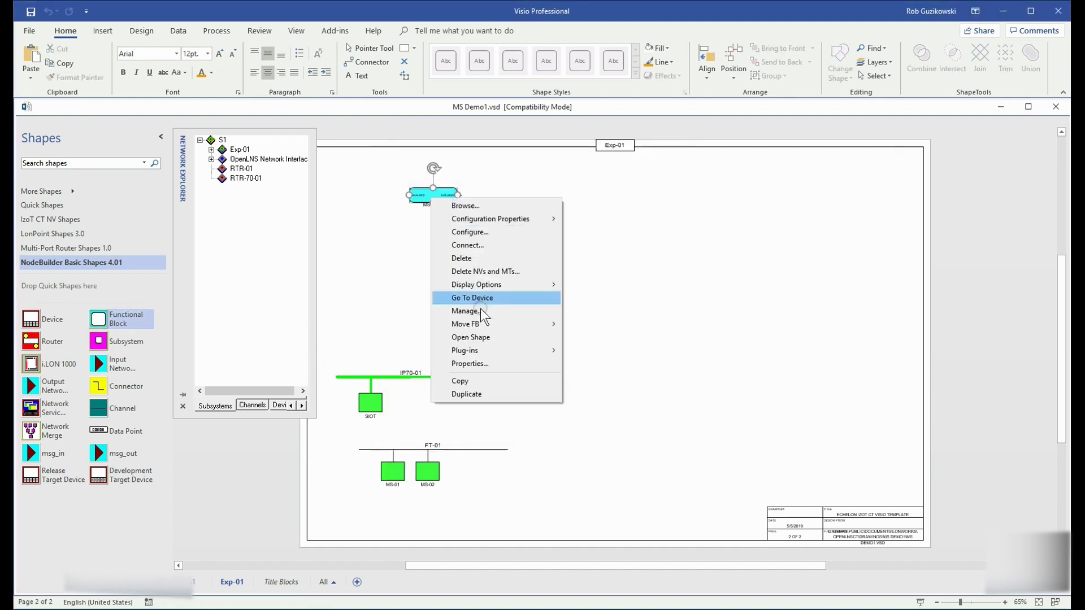
{"action": "left_click", "coordinate": [469, 298]}
{"action": "left_click_drag", "start_coordinate": [441, 371], "coordinate": [358, 370]}
{"action": "type", "text": "L2"}
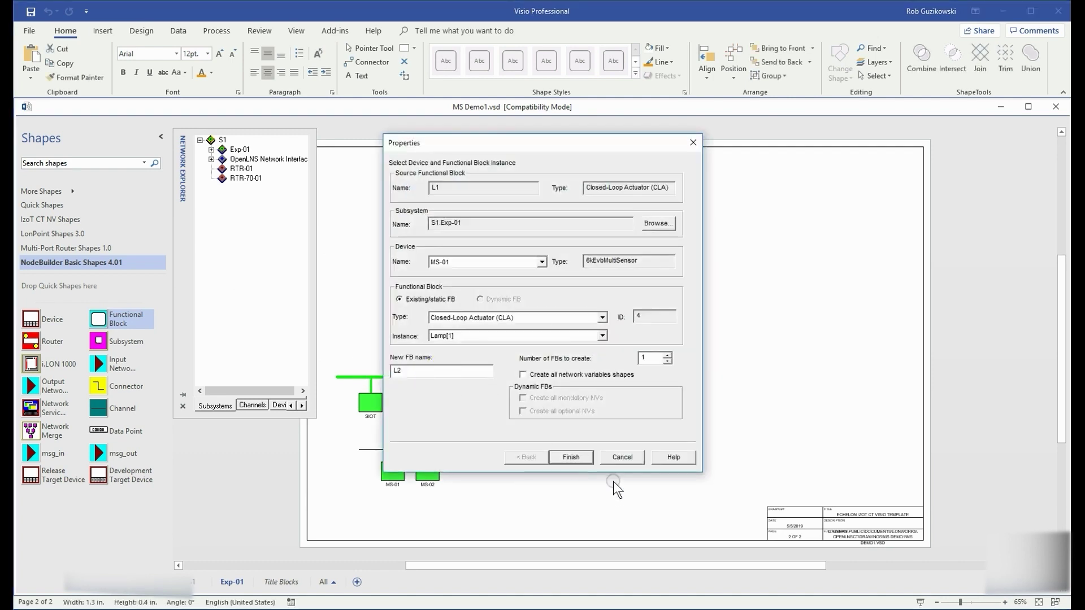
{"action": "left_click", "coordinate": [570, 456]}
{"action": "left_click_drag", "start_coordinate": [616, 335], "coordinate": [438, 218]}
Step: Add MS-01 switch blocks S1 (Switch[0]) and S2 beneath the lamp blocks
{"action": "left_click_drag", "start_coordinate": [116, 319], "coordinate": [413, 276]}
{"action": "left_click", "coordinate": [602, 336]}
{"action": "left_click", "coordinate": [470, 374]}
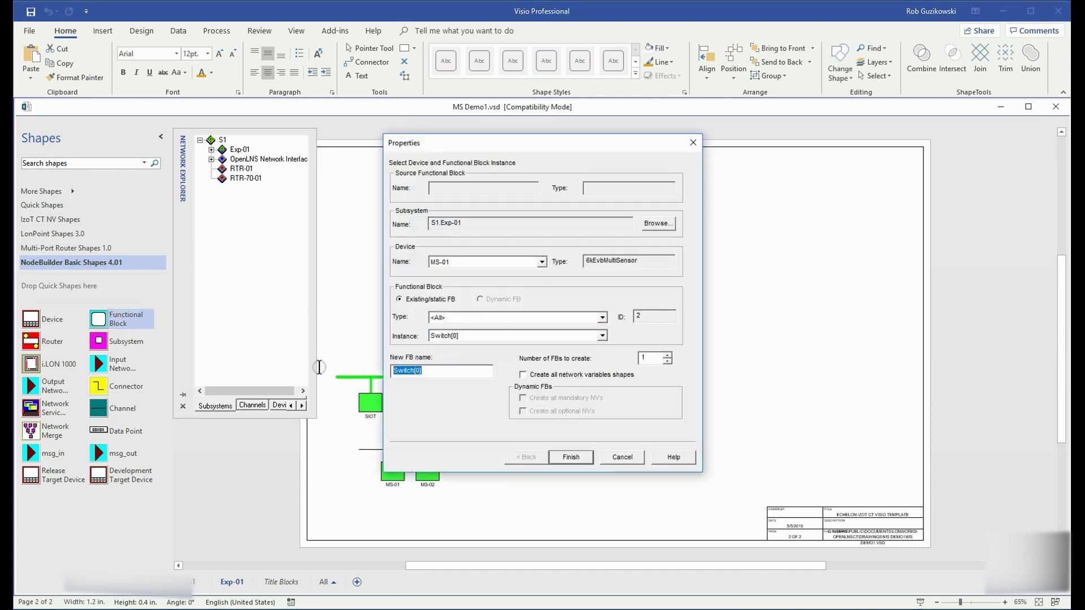
{"action": "left_click", "coordinate": [570, 456]}
{"action": "right_click", "coordinate": [427, 252]}
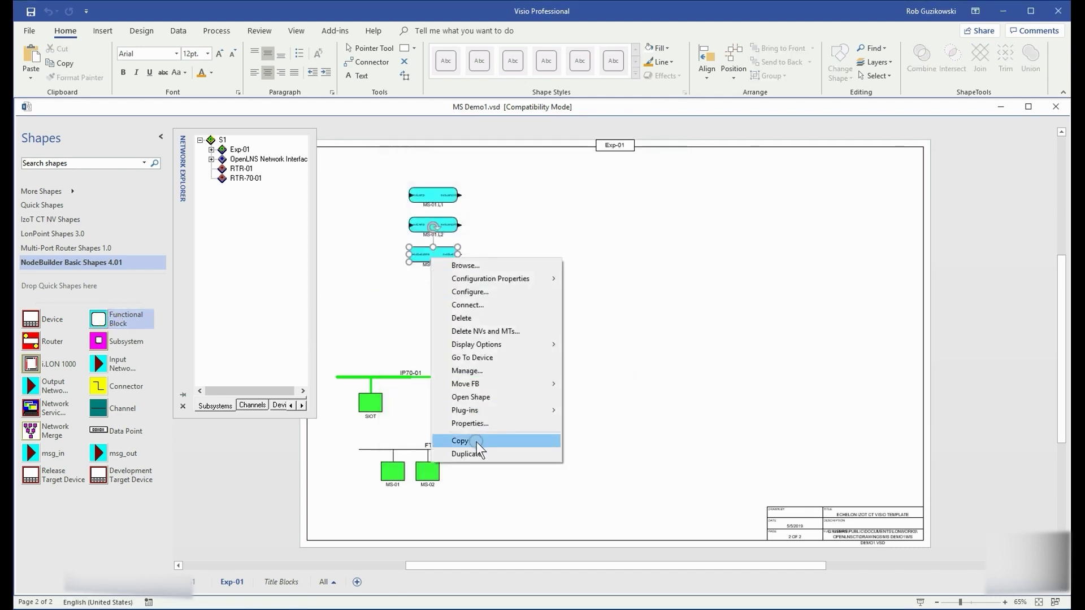
{"action": "left_click", "coordinate": [455, 444]}
{"action": "type", "text": "S2"}
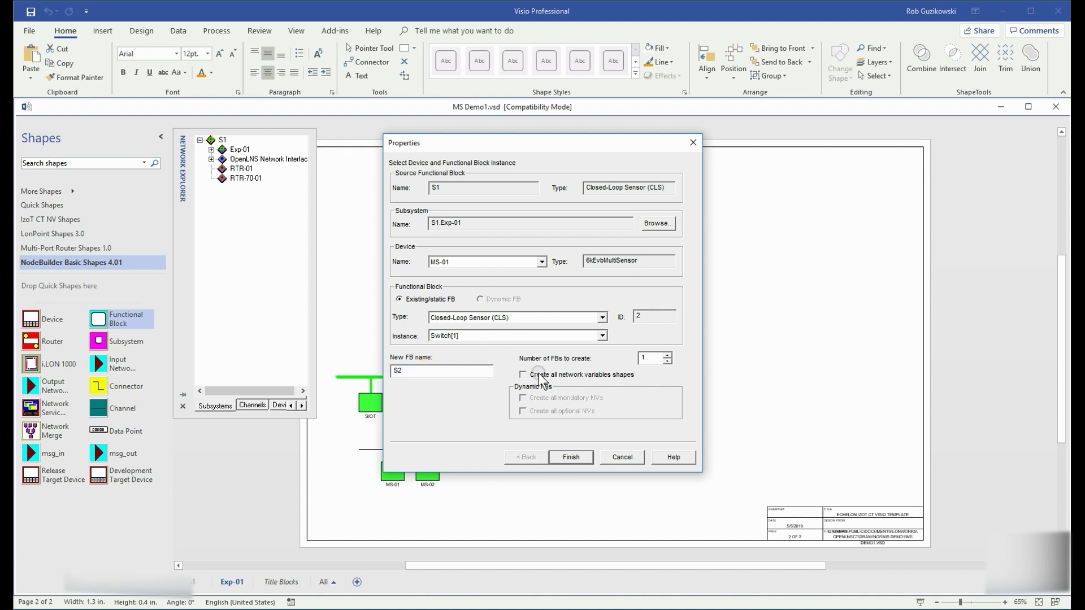
{"action": "left_click", "coordinate": [571, 456]}
{"action": "left_click_drag", "start_coordinate": [613, 341], "coordinate": [433, 284]}
Step: Duplicate the four MS-01 blocks as an MS-02 set with all network variable shapes
{"action": "right_click", "coordinate": [442, 283]}
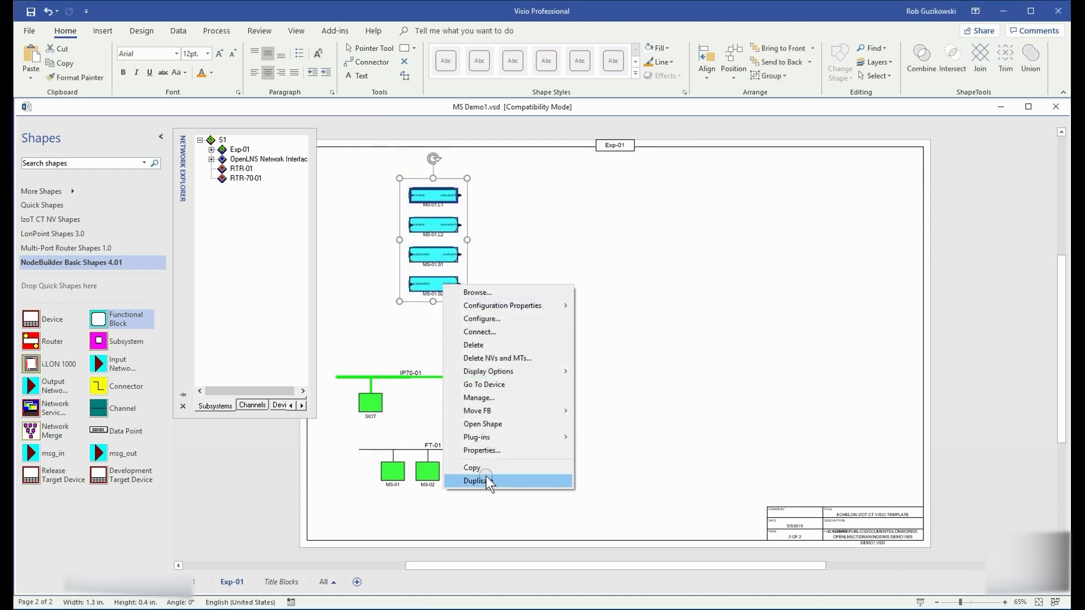
{"action": "left_click", "coordinate": [484, 480]}
{"action": "left_click", "coordinate": [668, 384]}
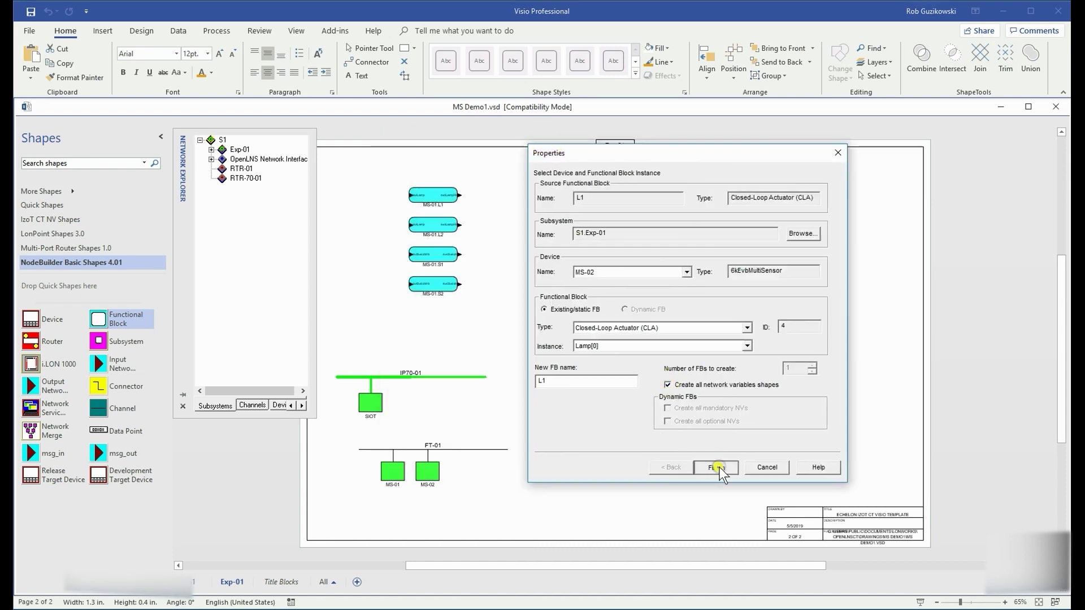
{"action": "left_click", "coordinate": [715, 467]}
{"action": "left_click_drag", "start_coordinate": [619, 322], "coordinate": [584, 220]}
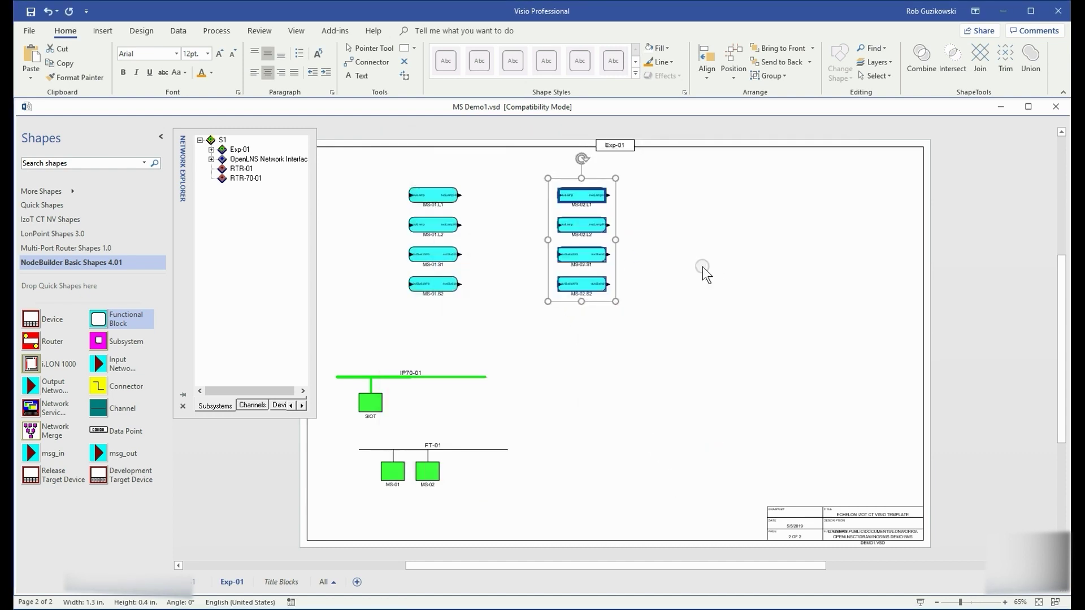
Step: Draw a connection from an MS-01 switch block to an MS-02 lamp block and reroute it
{"action": "left_click", "coordinate": [100, 384]}
{"action": "left_click_drag", "start_coordinate": [100, 384], "coordinate": [472, 266]}
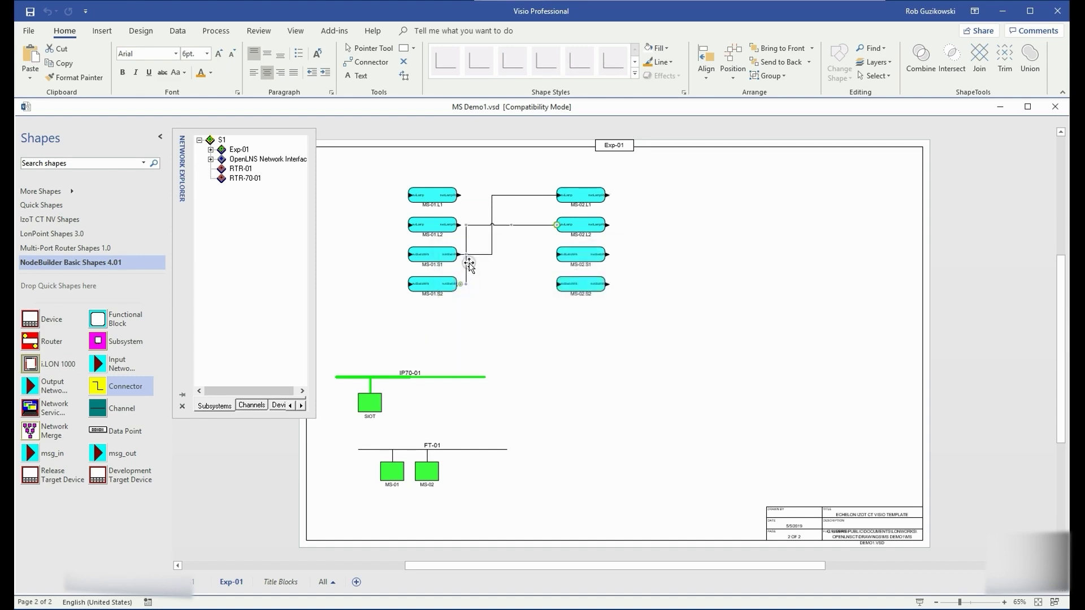
{"action": "left_click_drag", "start_coordinate": [521, 257], "coordinate": [522, 257]}
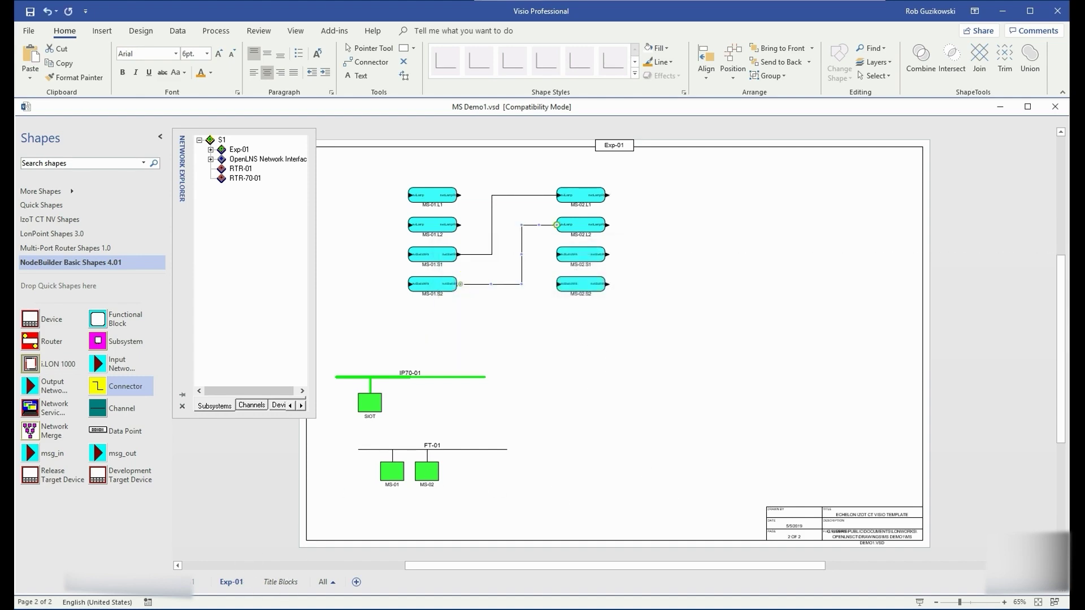
{"action": "left_click_drag", "start_coordinate": [1068, 120], "coordinate": [432, 106]}
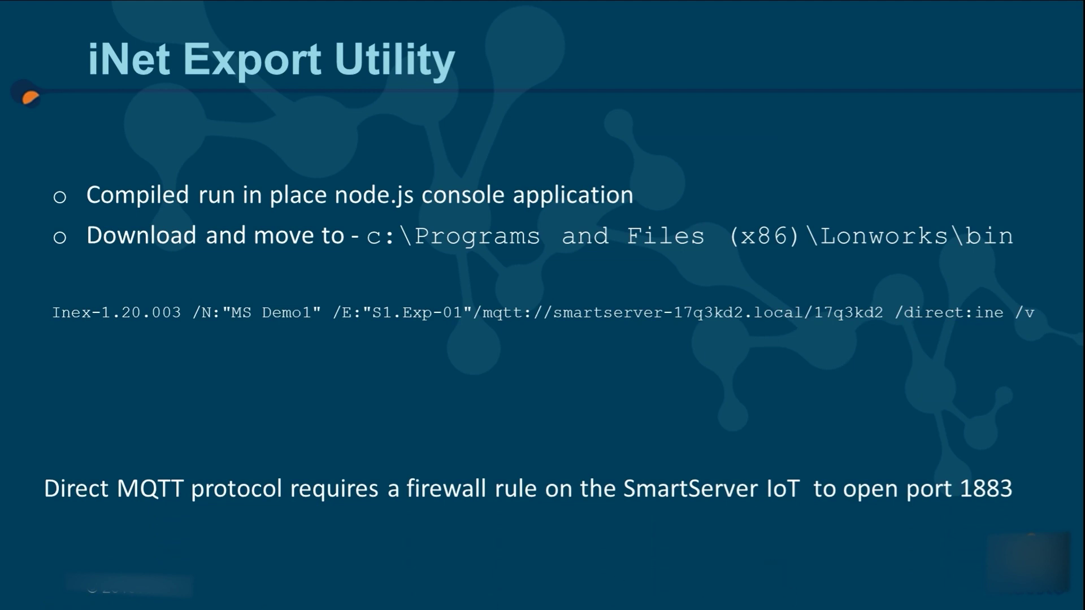
Step: Launch PuTTY and open an SSH session to smartserver-17q3kd2.local, trusting its host key
{"action": "key", "text": "super"}
{"action": "type", "text": "putty"}
{"action": "key", "text": "Return"}
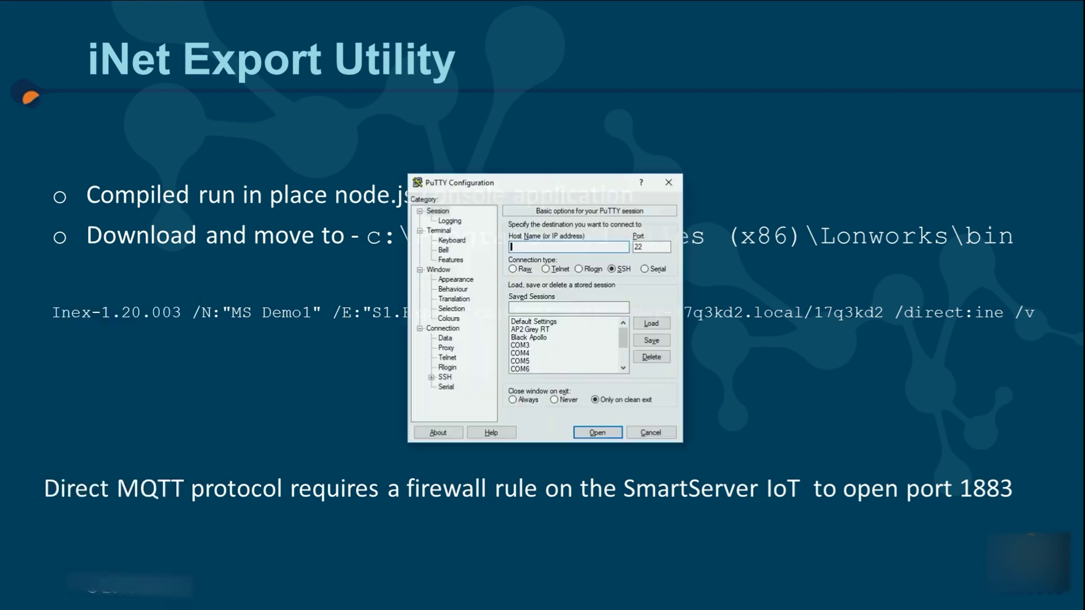
{"action": "type", "text": "smartserver-17q3kd2.local"}
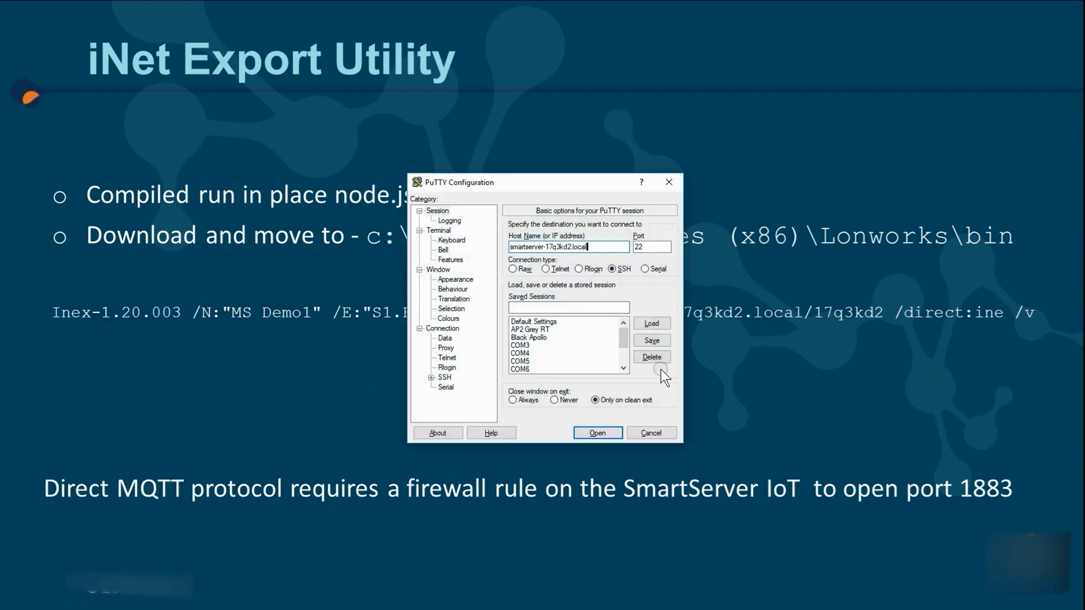
{"action": "left_click", "coordinate": [607, 434]}
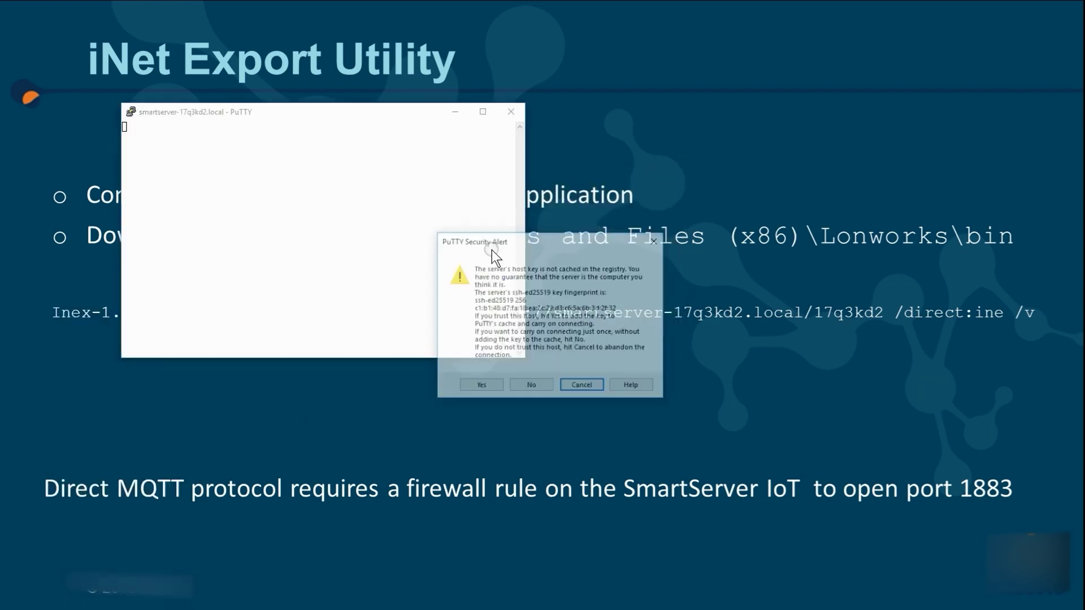
{"action": "left_click", "coordinate": [481, 385]}
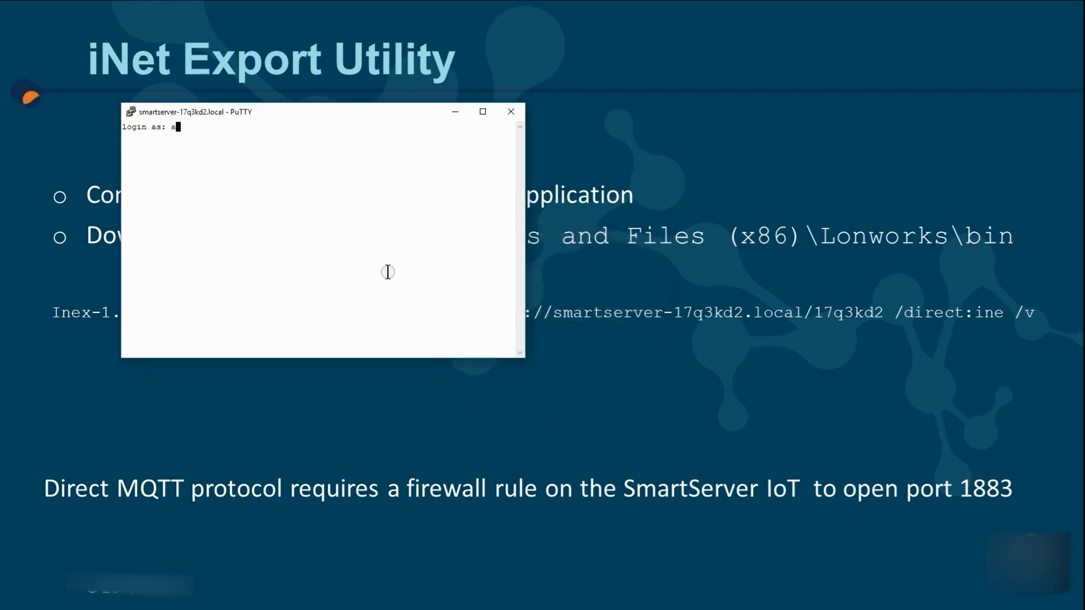
Step: Log in, allow port 1883 with sudo ufw, and list the firewall rules to confirm it
{"action": "key", "text": "Return"}
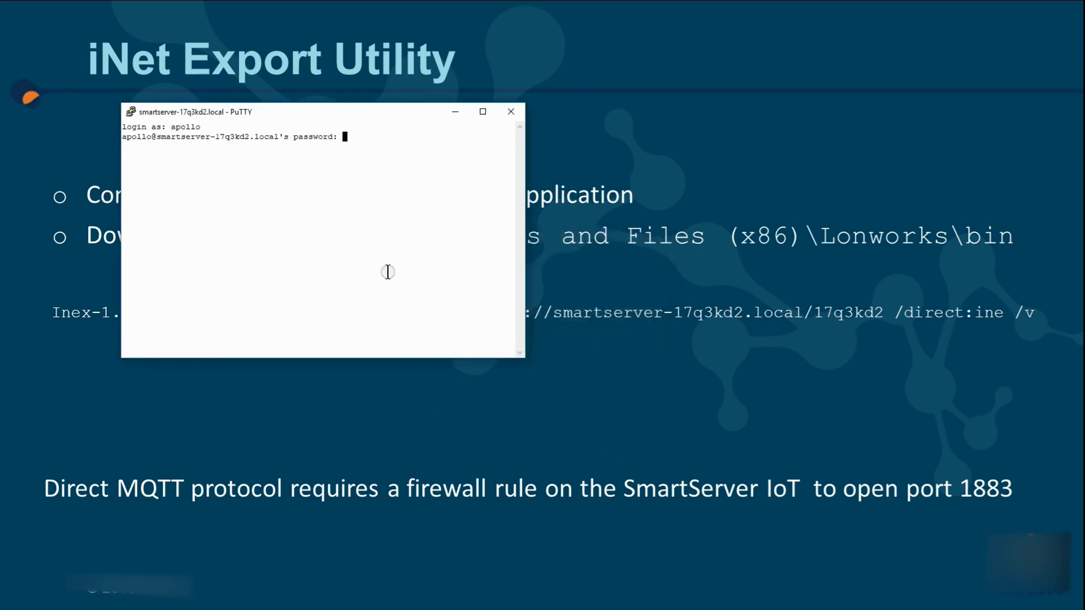
{"action": "key", "text": "Return"}
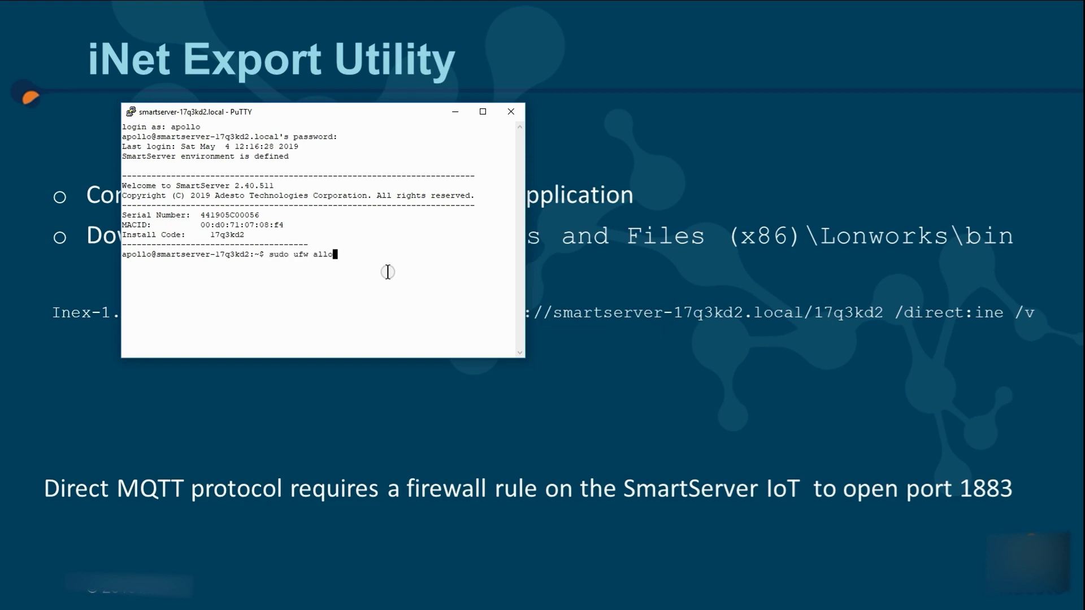
{"action": "type", "text": "sudo ufw status"}
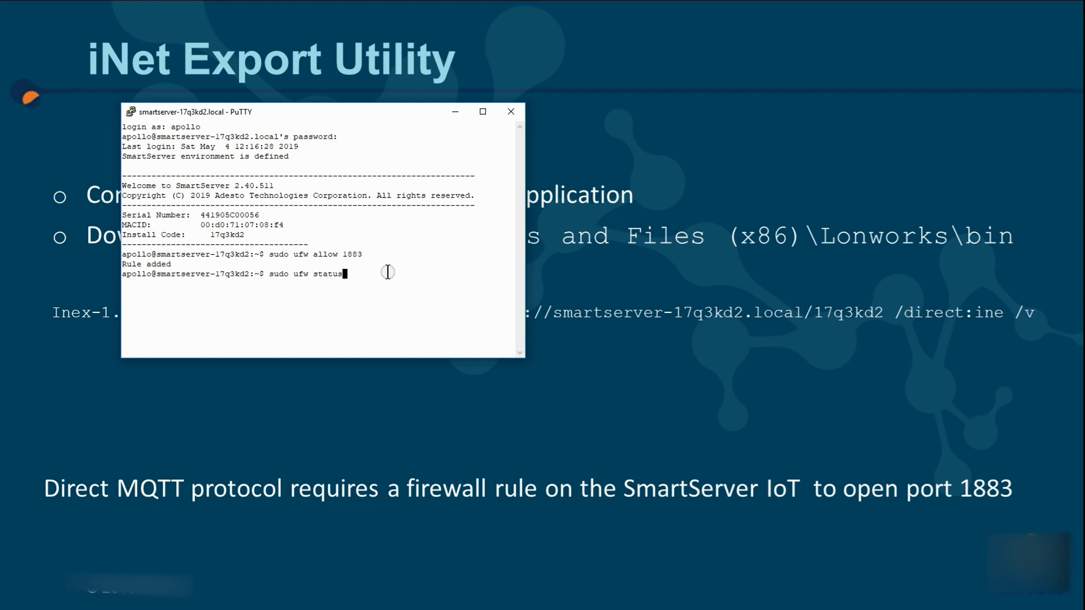
{"action": "key", "text": "Return"}
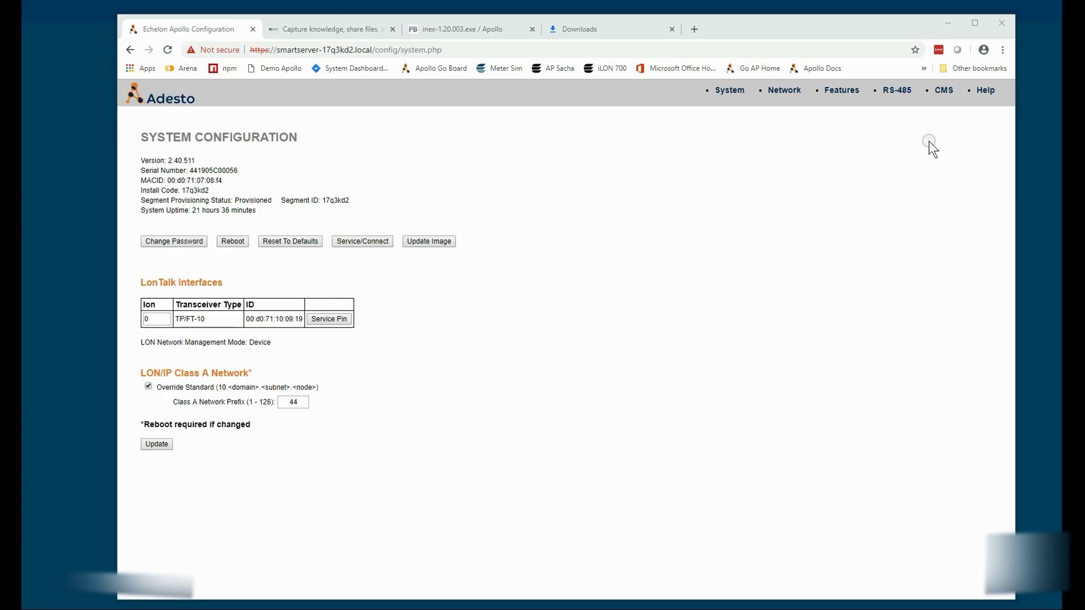
Step: Open the CMS, proceed past the certificate warning, and sign in with the login name and password
{"action": "left_click", "coordinate": [945, 91]}
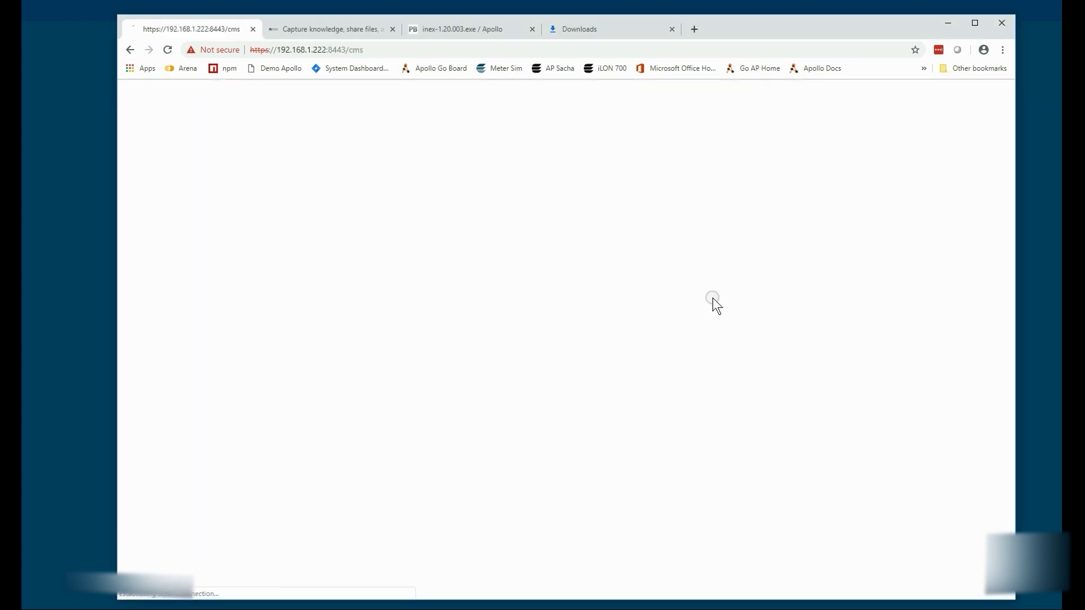
{"action": "left_click", "coordinate": [416, 386]}
{"action": "left_click", "coordinate": [438, 473]}
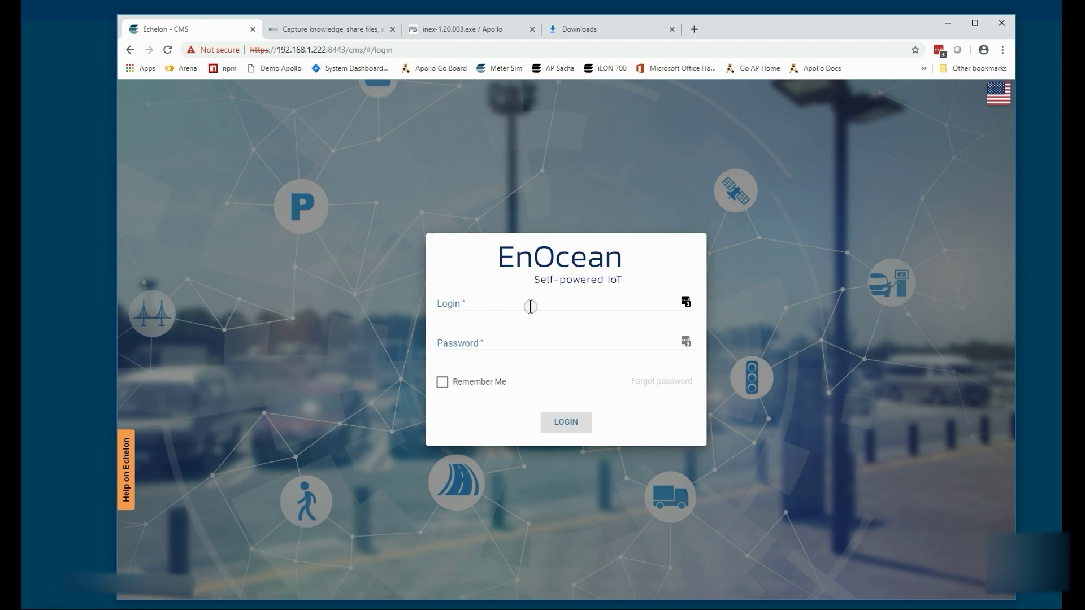
{"action": "left_click", "coordinate": [526, 303]}
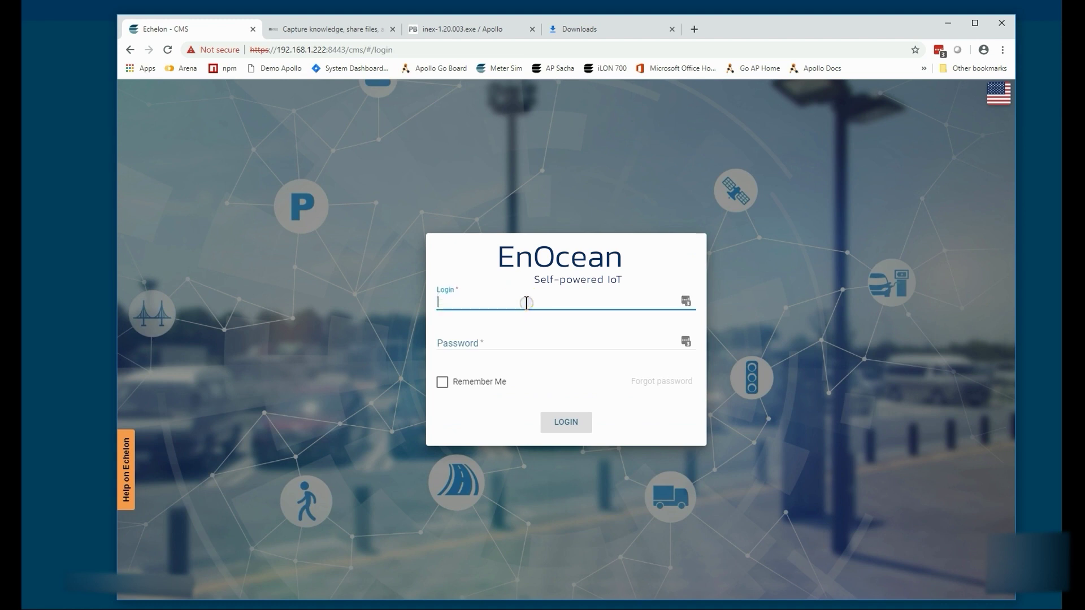
{"action": "type", "text": "apollo"}
{"action": "key", "text": "Tab"}
{"action": "type", "text": "•••"}
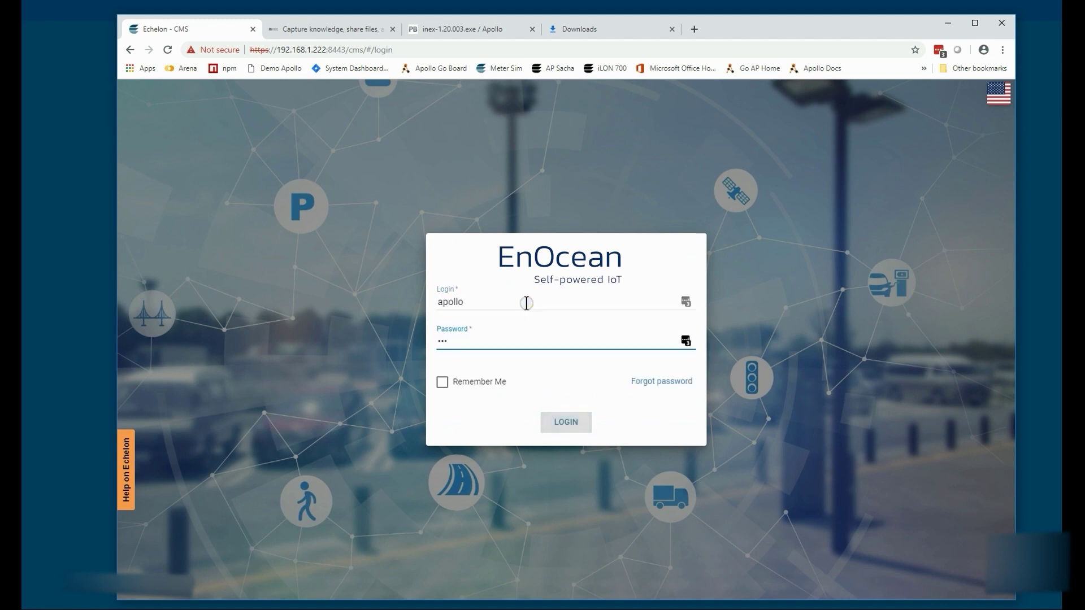
{"action": "key", "text": "Return"}
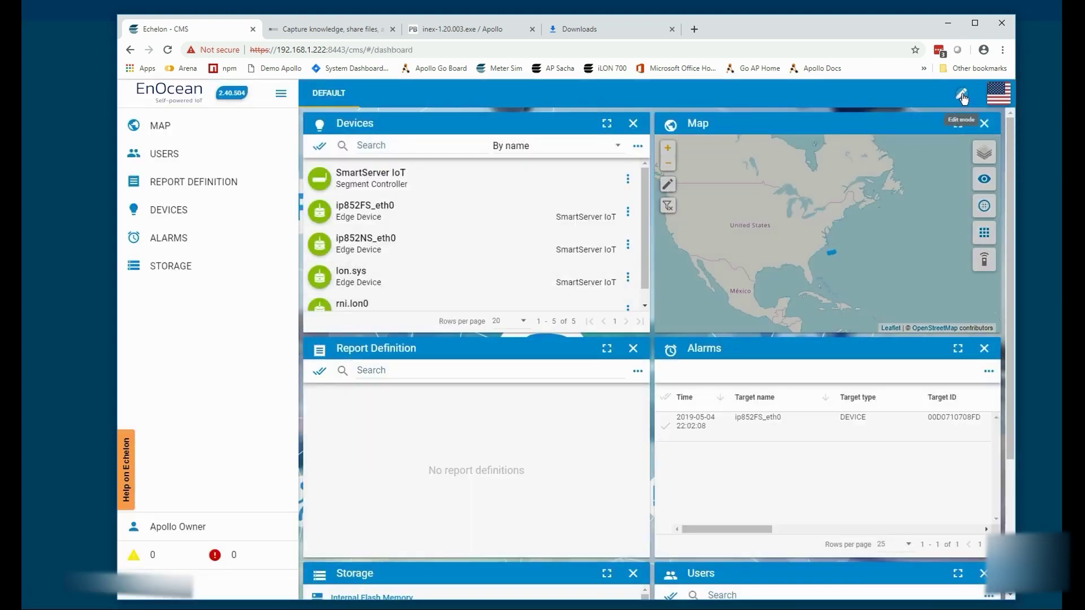
Step: Remove the Map, Users and Report Definition panels from the CMS dashboard
{"action": "left_click", "coordinate": [961, 94]}
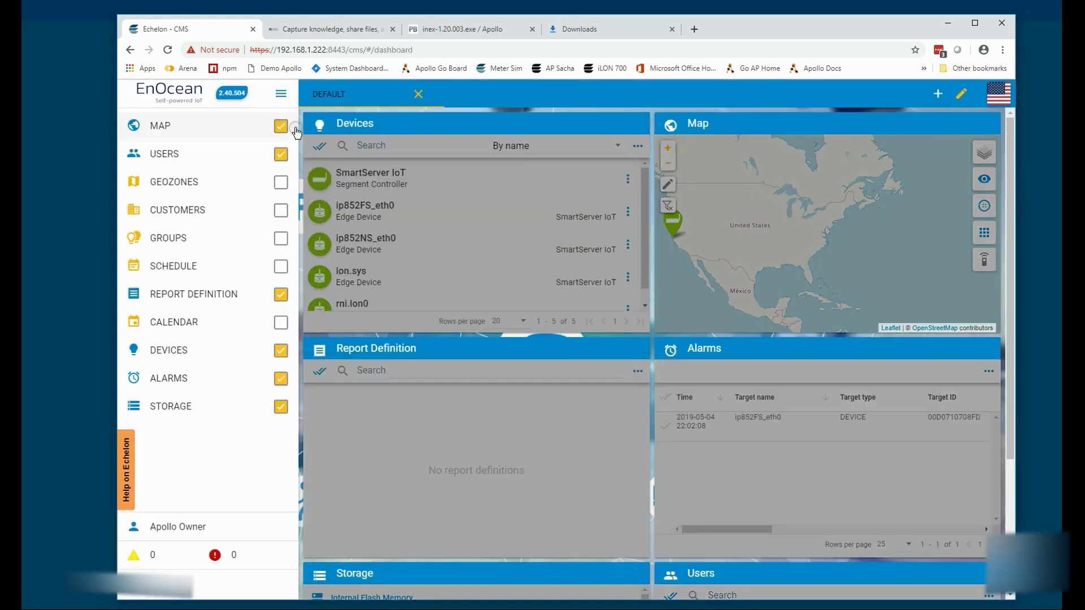
{"action": "left_click", "coordinate": [281, 126]}
{"action": "left_click", "coordinate": [281, 154]}
{"action": "left_click", "coordinate": [277, 299]}
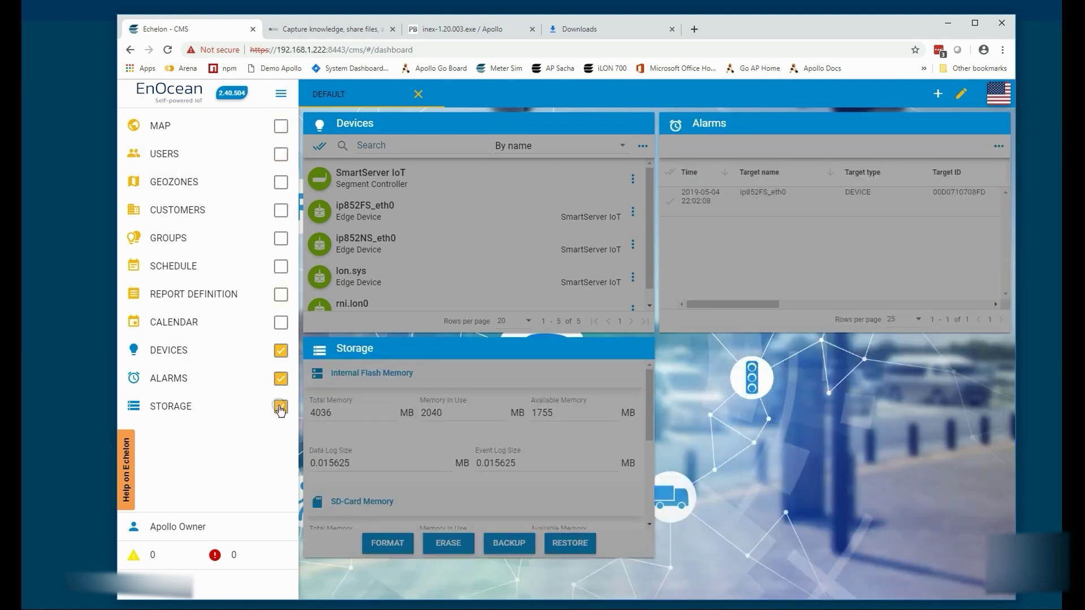
{"action": "left_click", "coordinate": [961, 93]}
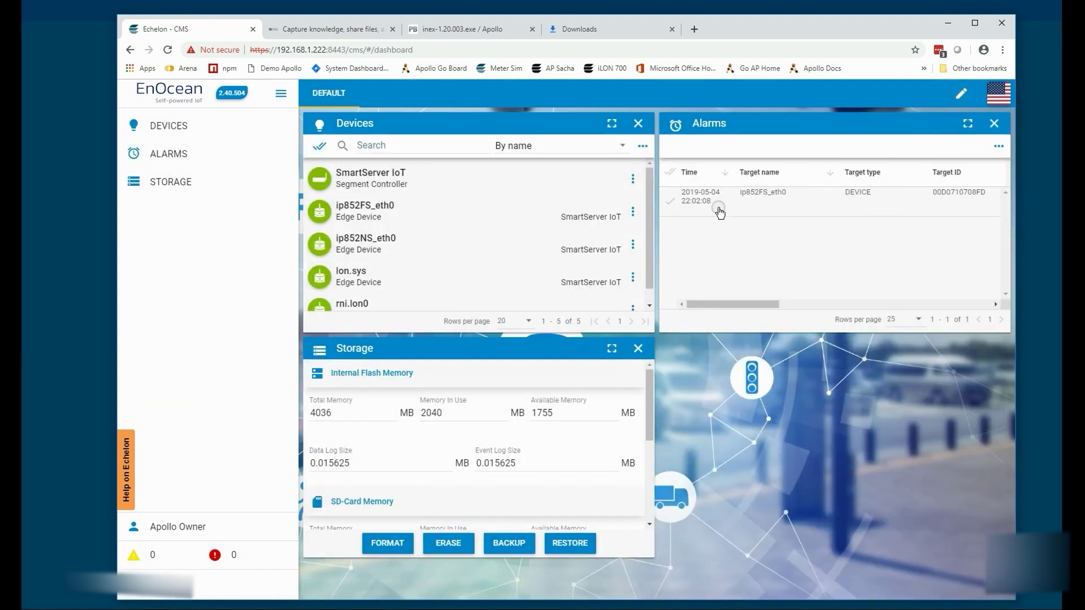
Step: Switch the devices to LON Independent Management Mode (IMM) and confirm with Yes
{"action": "left_click_drag", "start_coordinate": [644, 224], "coordinate": [677, 165]}
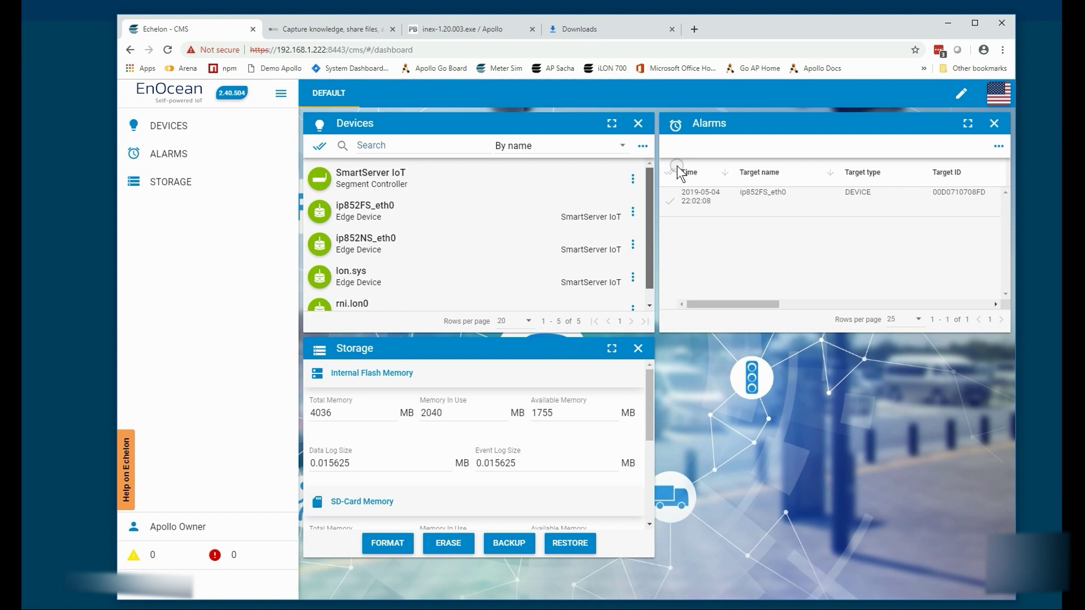
{"action": "left_click", "coordinate": [644, 150]}
{"action": "left_click_drag", "start_coordinate": [659, 232], "coordinate": [657, 274]}
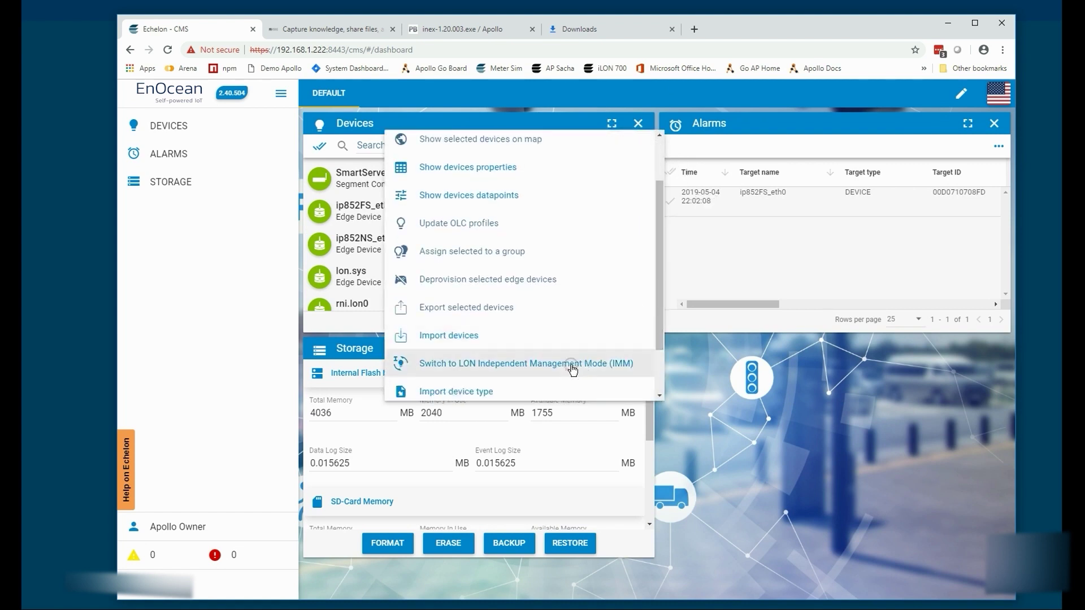
{"action": "left_click", "coordinate": [571, 367]}
{"action": "left_click", "coordinate": [784, 370]}
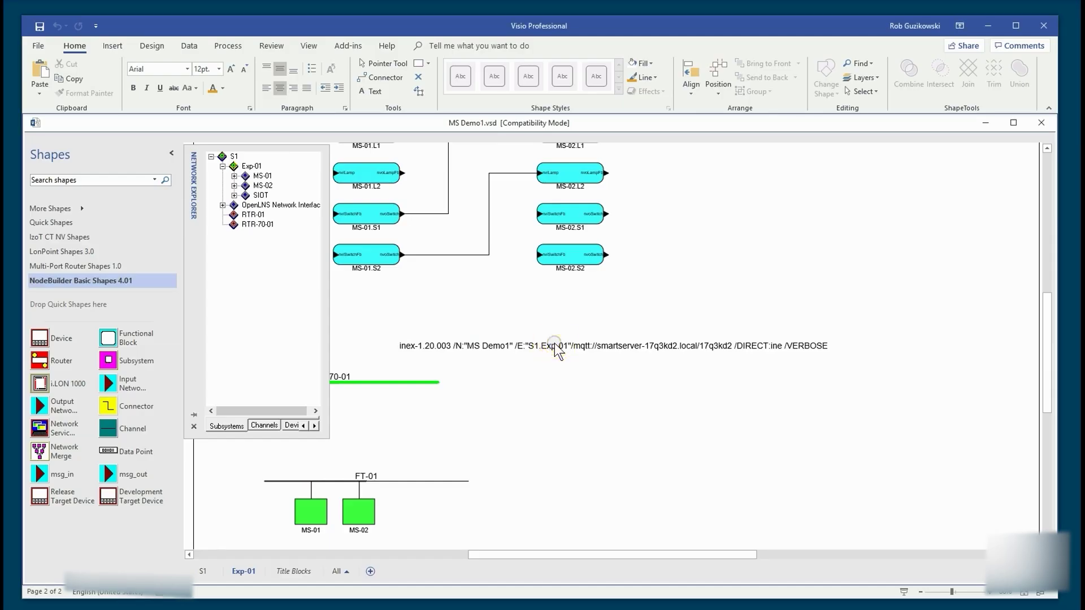
{"action": "double_click", "coordinate": [553, 346]}
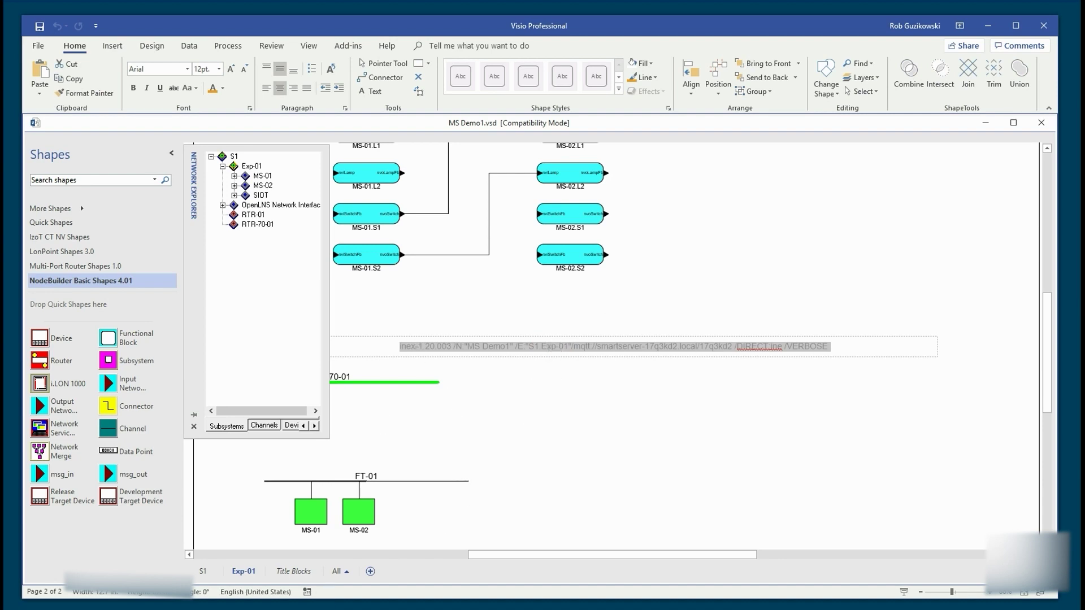
Step: Open a command prompt in the MS Demo1 folder and run the pasted inex-1.20.003 export command
{"action": "left_click", "coordinate": [764, 214]}
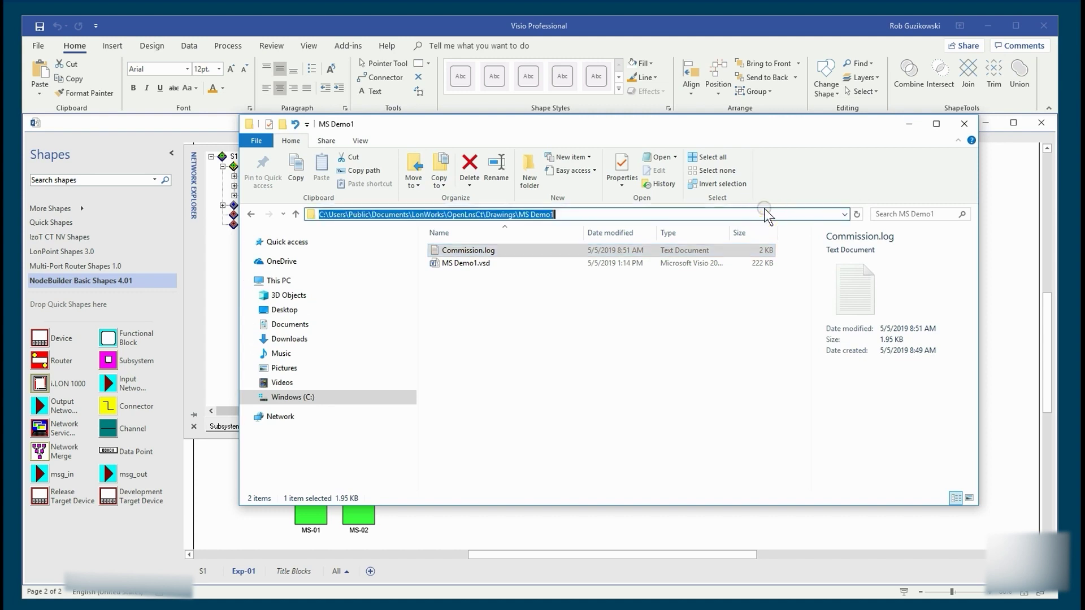
{"action": "type", "text": "cmd"}
{"action": "key", "text": "Return"}
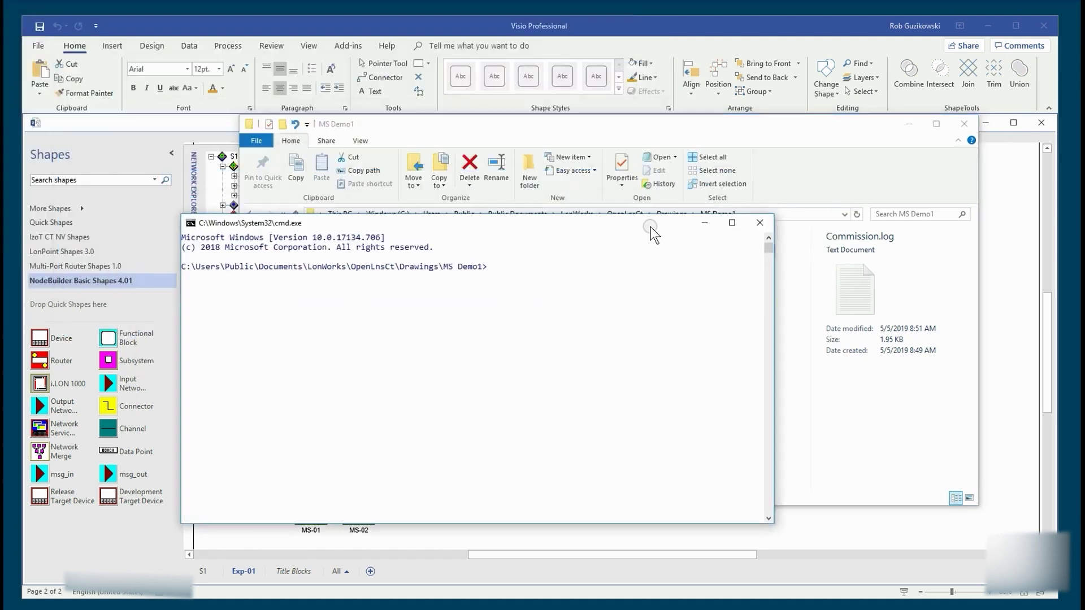
{"action": "left_click_drag", "start_coordinate": [650, 226], "coordinate": [650, 227]}
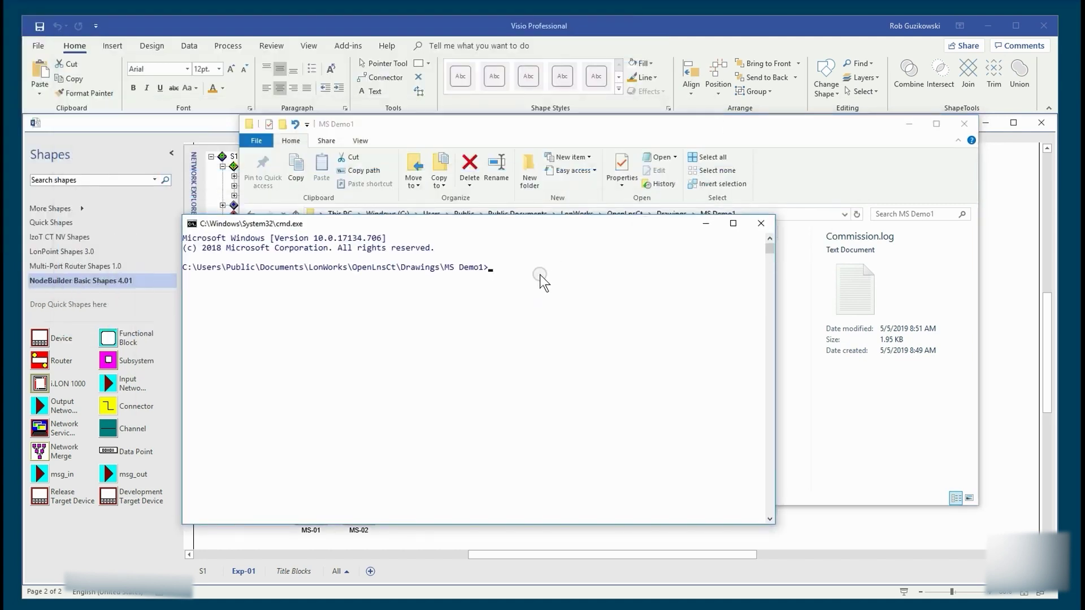
{"action": "right_click", "coordinate": [547, 274]}
{"action": "key", "text": "Return"}
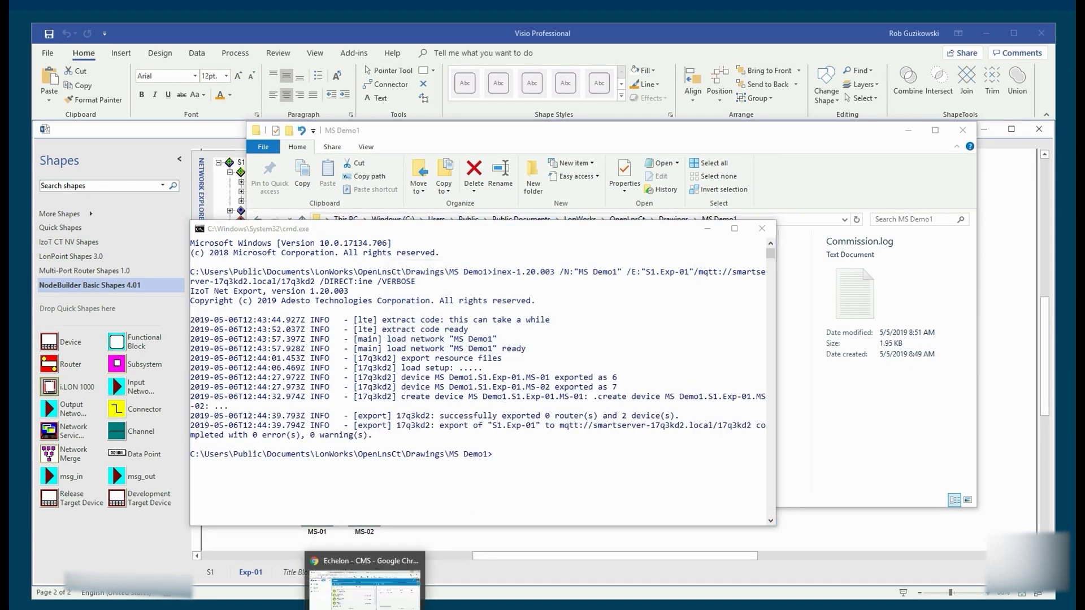
Step: Test MS Demo1.S1.Exp-01.MS-01, close the results, then wink MS Demo1.S1.Exp-01.MS-02
{"action": "left_click", "coordinate": [367, 604]}
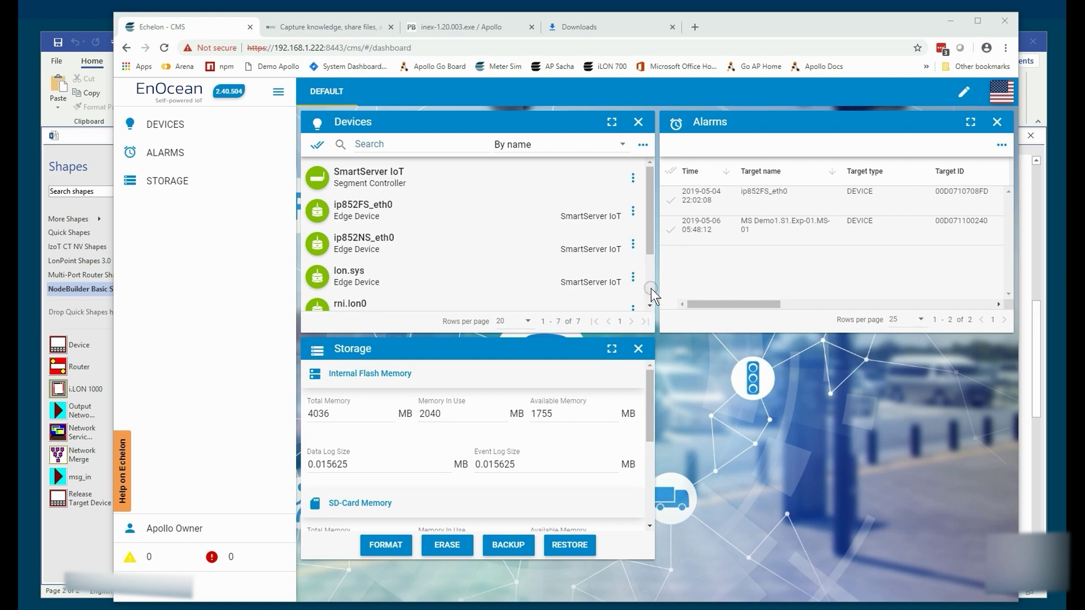
{"action": "scroll", "coordinate": [650, 288], "scroll_direction": "down", "scroll_amount": 3}
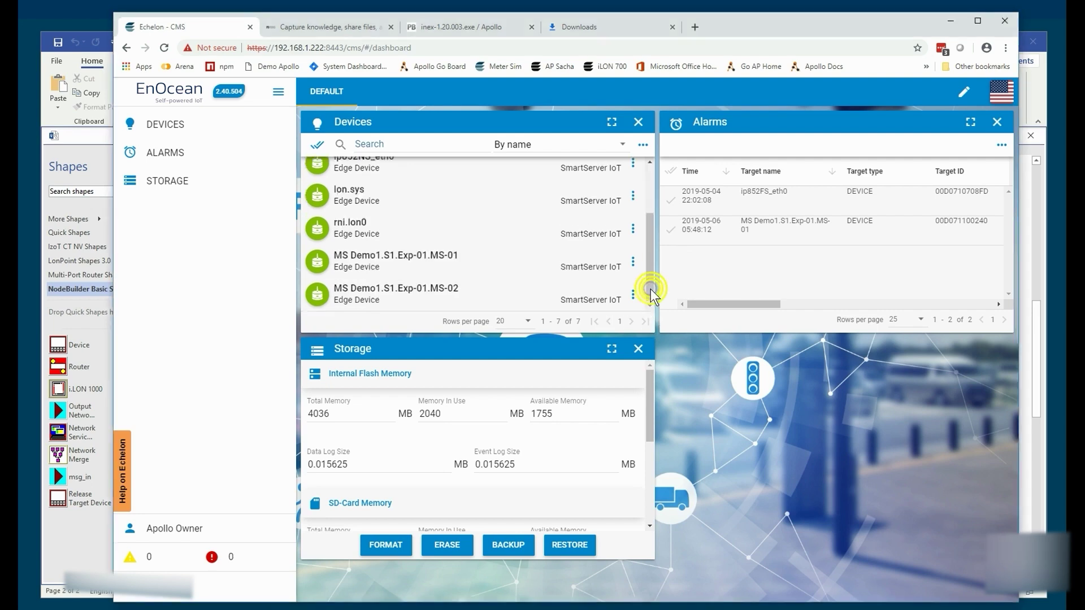
{"action": "left_click", "coordinate": [633, 264]}
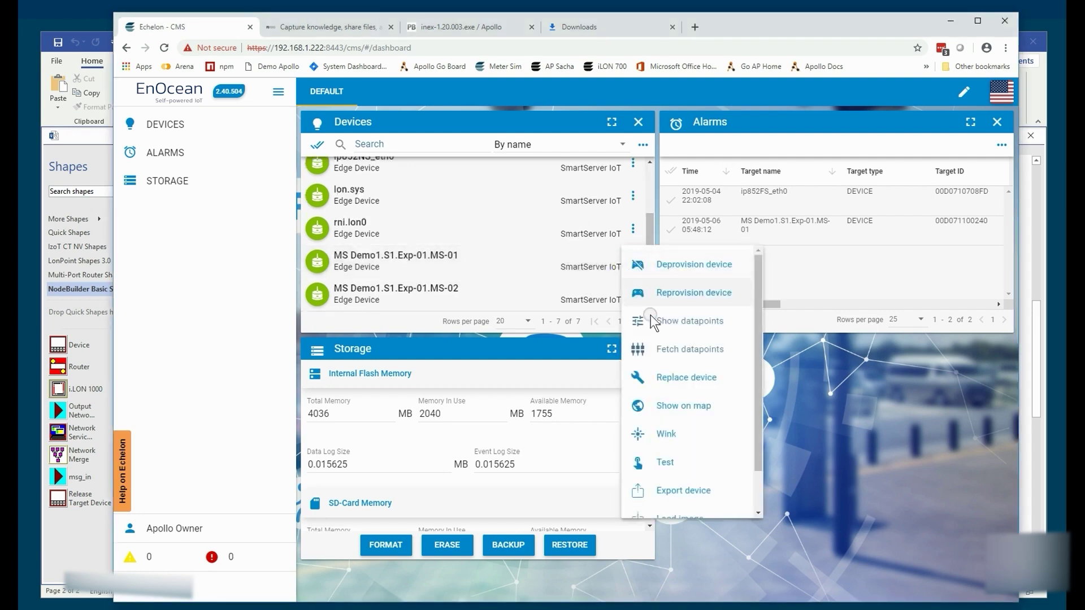
{"action": "left_click", "coordinate": [662, 457]}
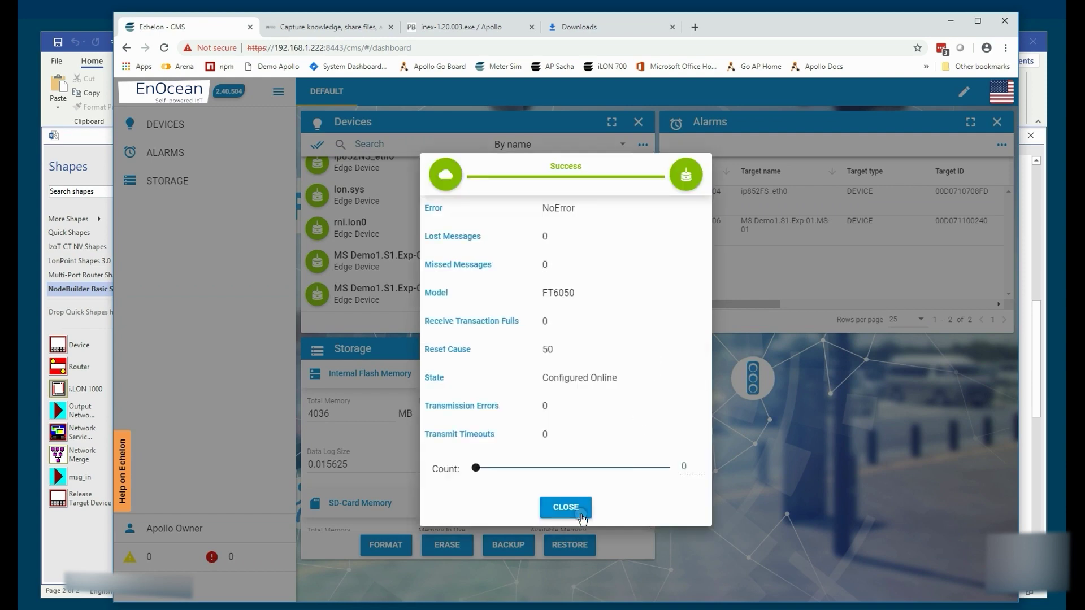
{"action": "left_click", "coordinate": [566, 507]}
{"action": "left_click", "coordinate": [633, 295]}
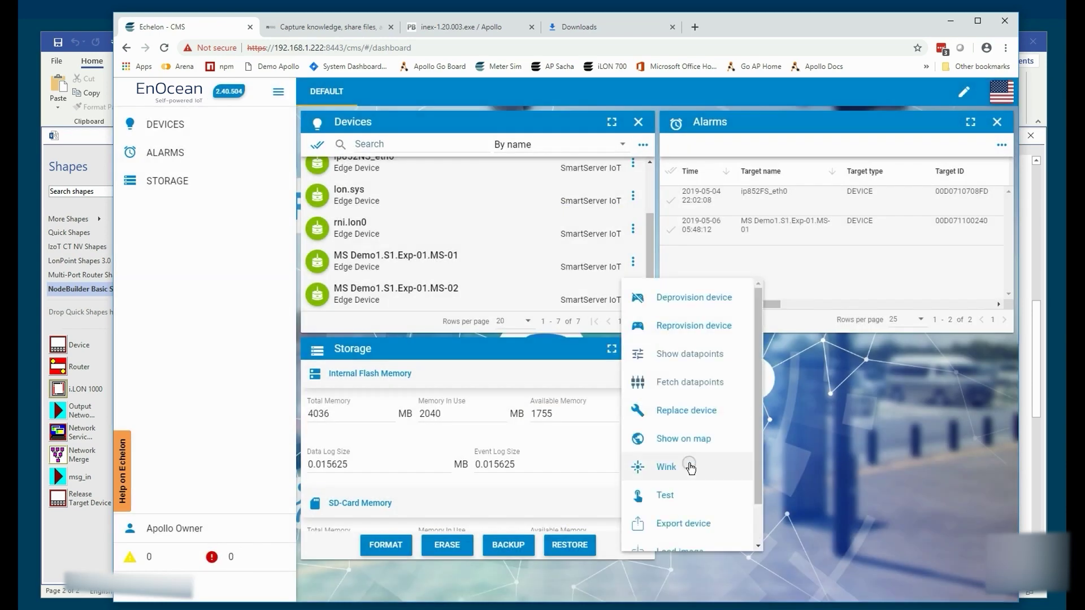
{"action": "left_click", "coordinate": [664, 472]}
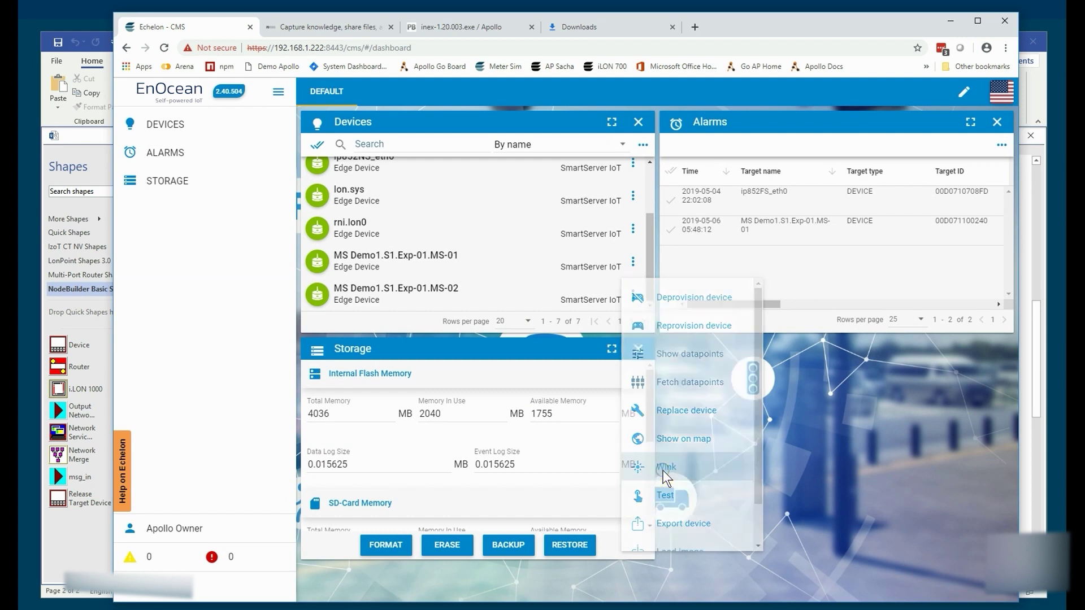